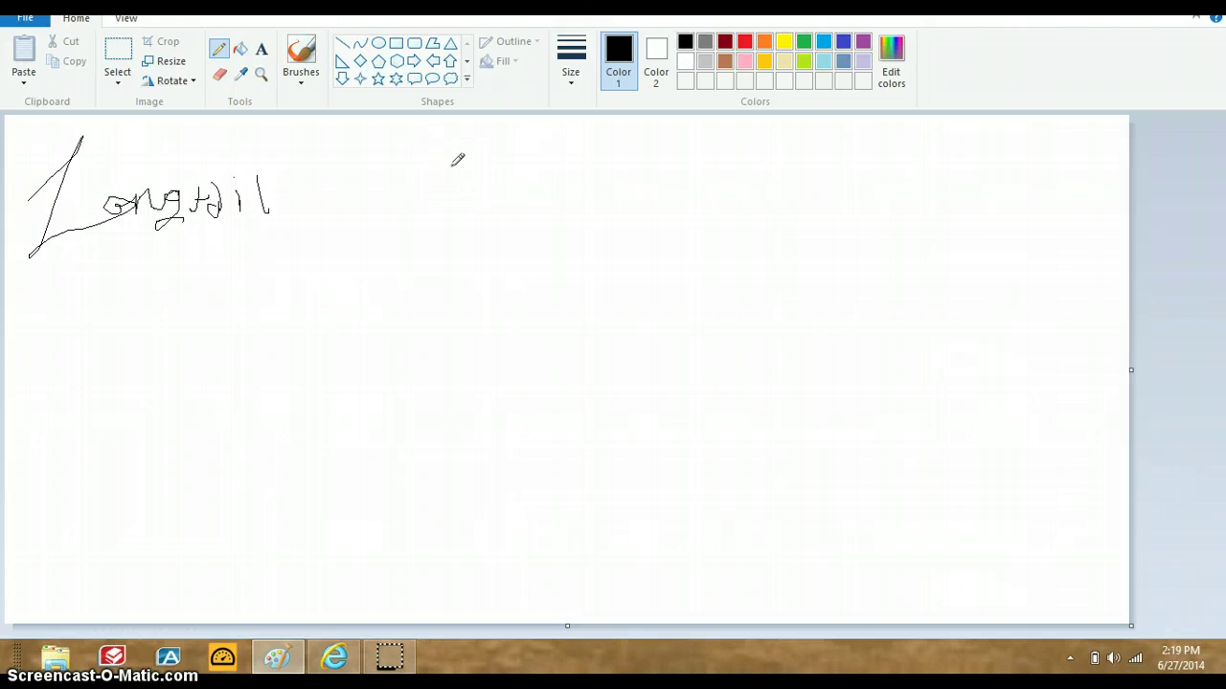
- Add a freehand pencil curve below the Longtail lettering, discard the sketch and start a new blank picture without saving
mouse_move(317, 268)
mouse_down()
mouse_move(388, 224)
mouse_move(398, 326)
mouse_move(364, 360)
mouse_up()
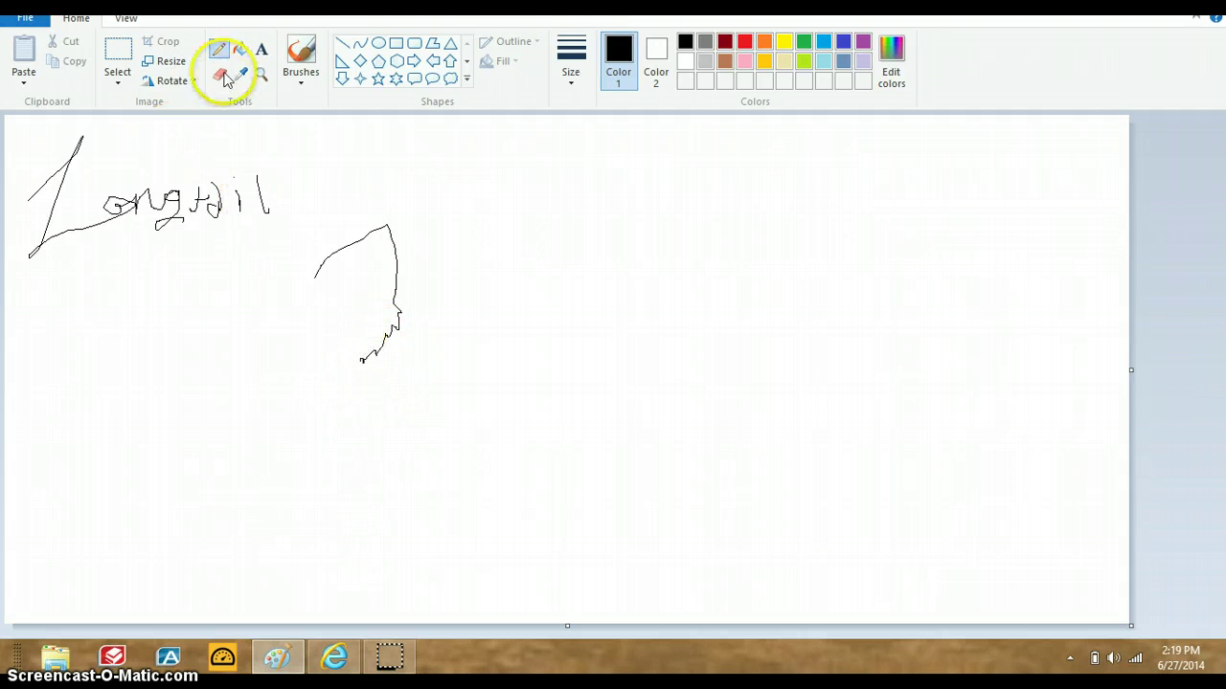
click(40, 23)
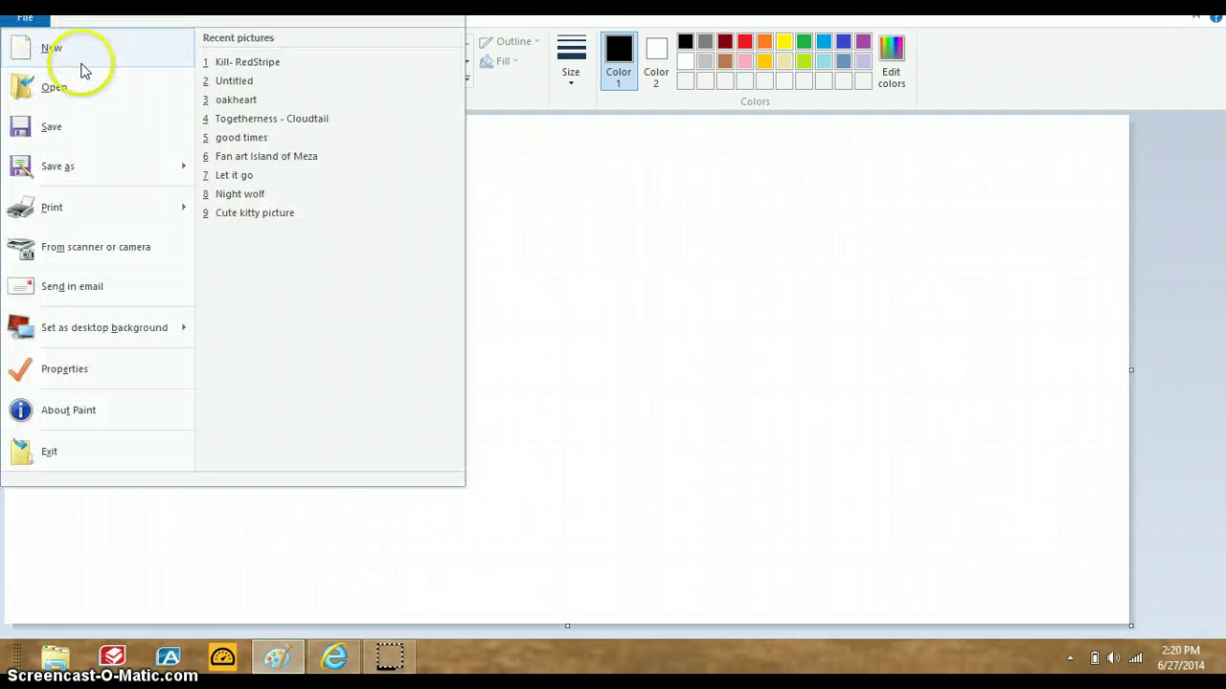
click(80, 46)
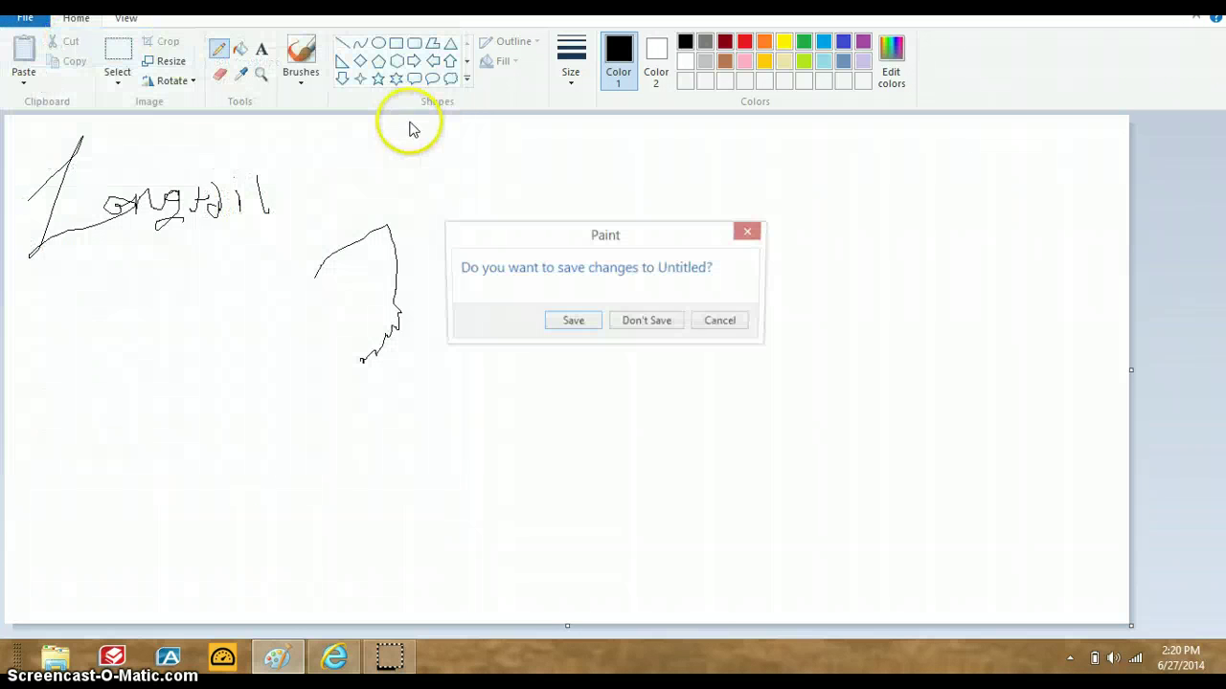
click(641, 322)
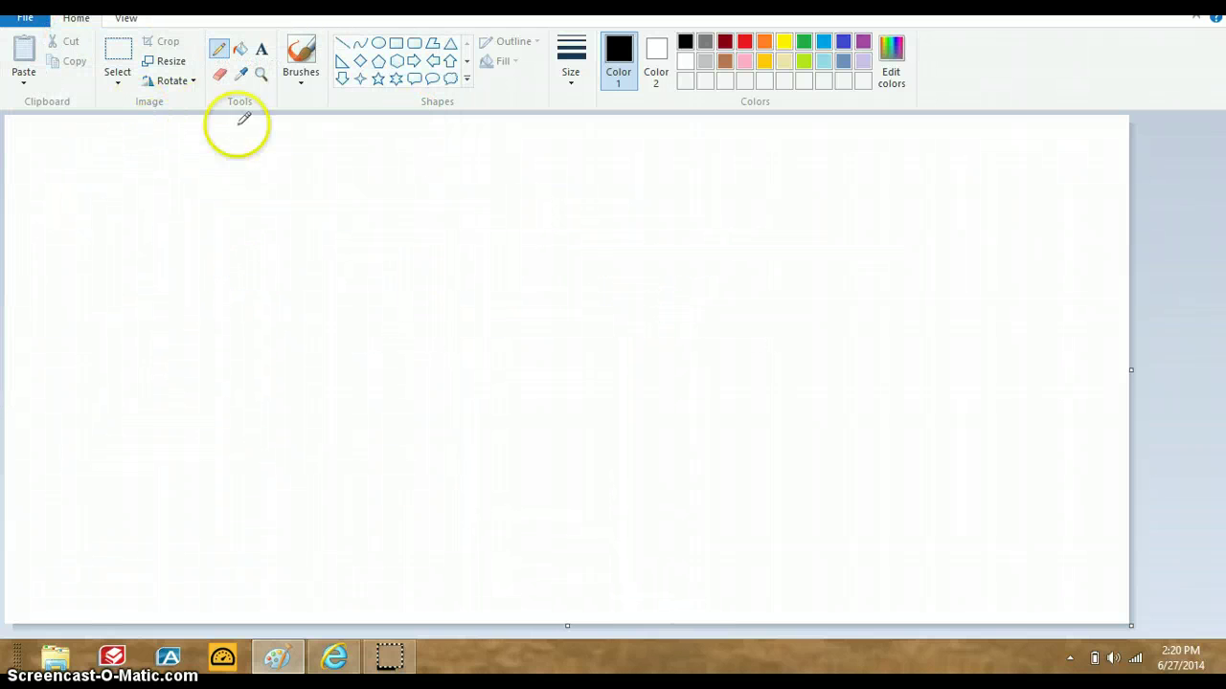
- Sketch a small cat head with the black brush, including two pointed ears, a furry chin and one eye
click(301, 48)
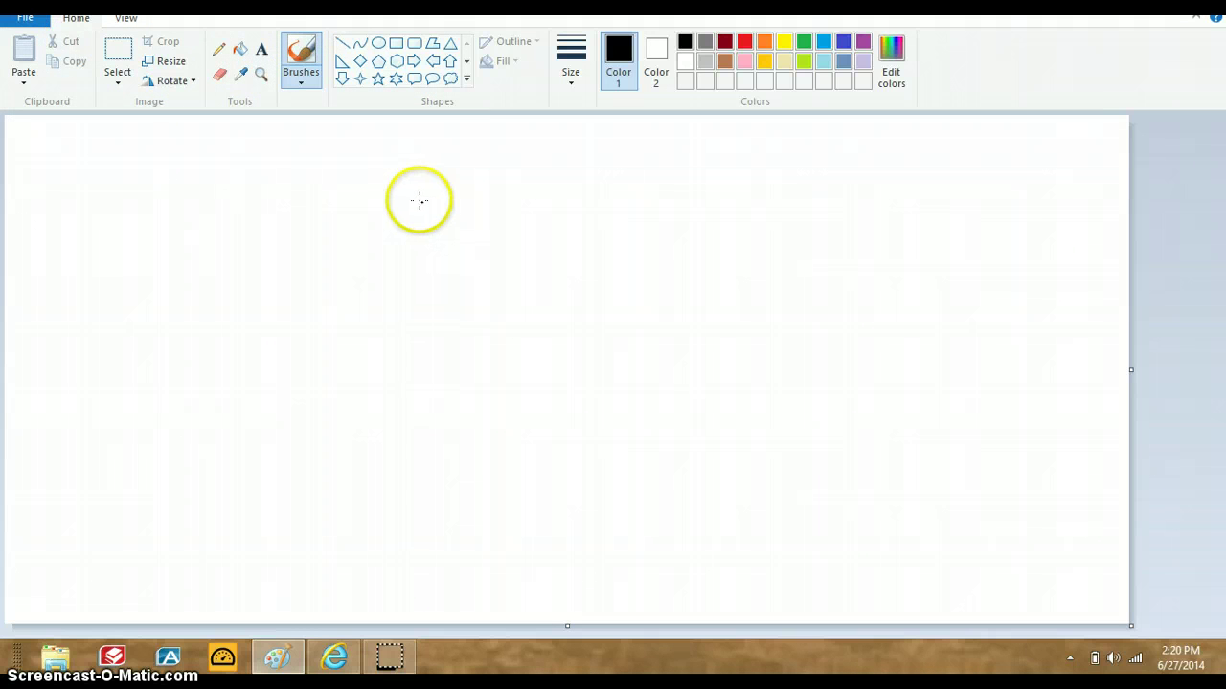
mouse_move(423, 212)
mouse_down()
mouse_move(381, 180)
mouse_move(374, 201)
mouse_move(385, 253)
mouse_move(373, 256)
mouse_move(392, 260)
mouse_move(384, 277)
mouse_move(411, 303)
mouse_up()
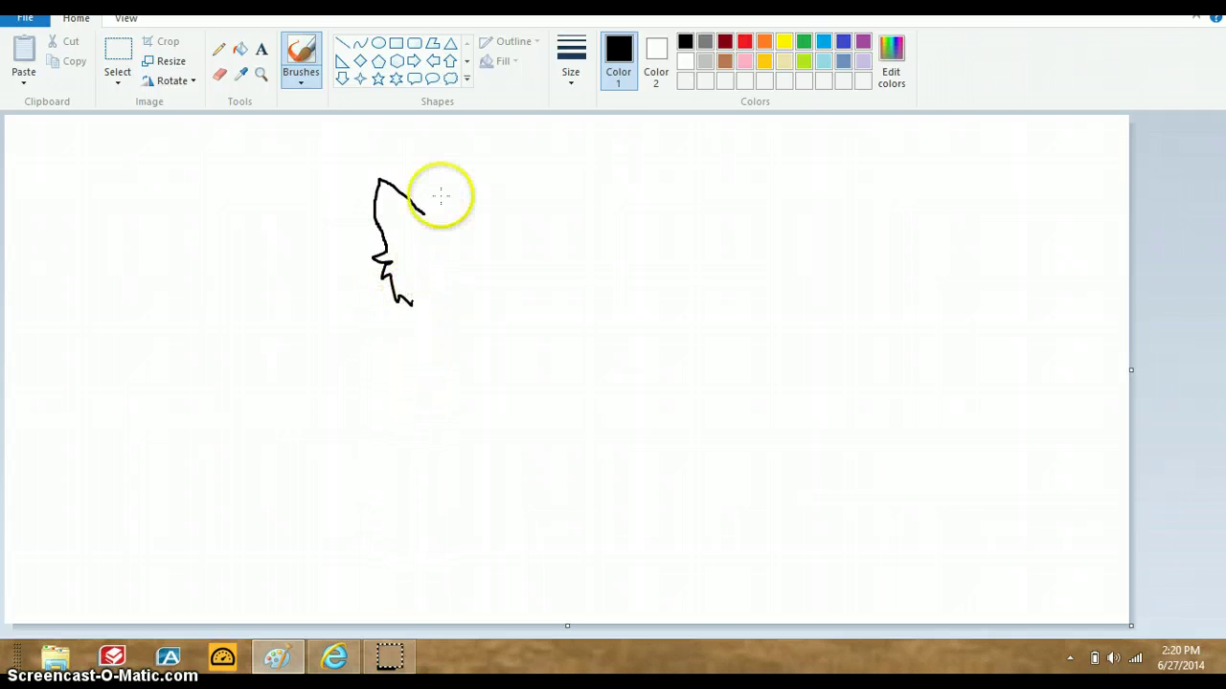
mouse_move(425, 212)
mouse_down()
mouse_move(460, 215)
mouse_move(474, 180)
mouse_move(497, 237)
mouse_move(452, 285)
mouse_move(383, 255)
mouse_move(405, 303)
mouse_move(438, 323)
mouse_move(506, 251)
mouse_move(466, 205)
mouse_up()
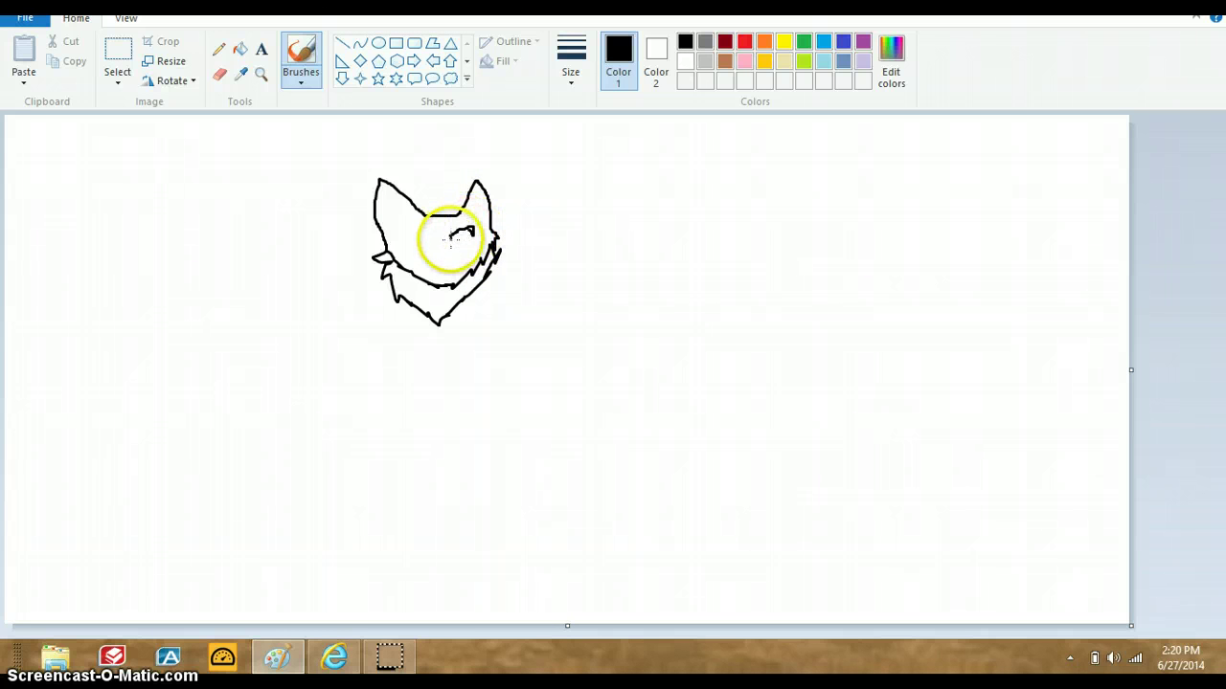
mouse_move(454, 242)
mouse_down()
mouse_move(471, 240)
mouse_move(459, 240)
mouse_up()
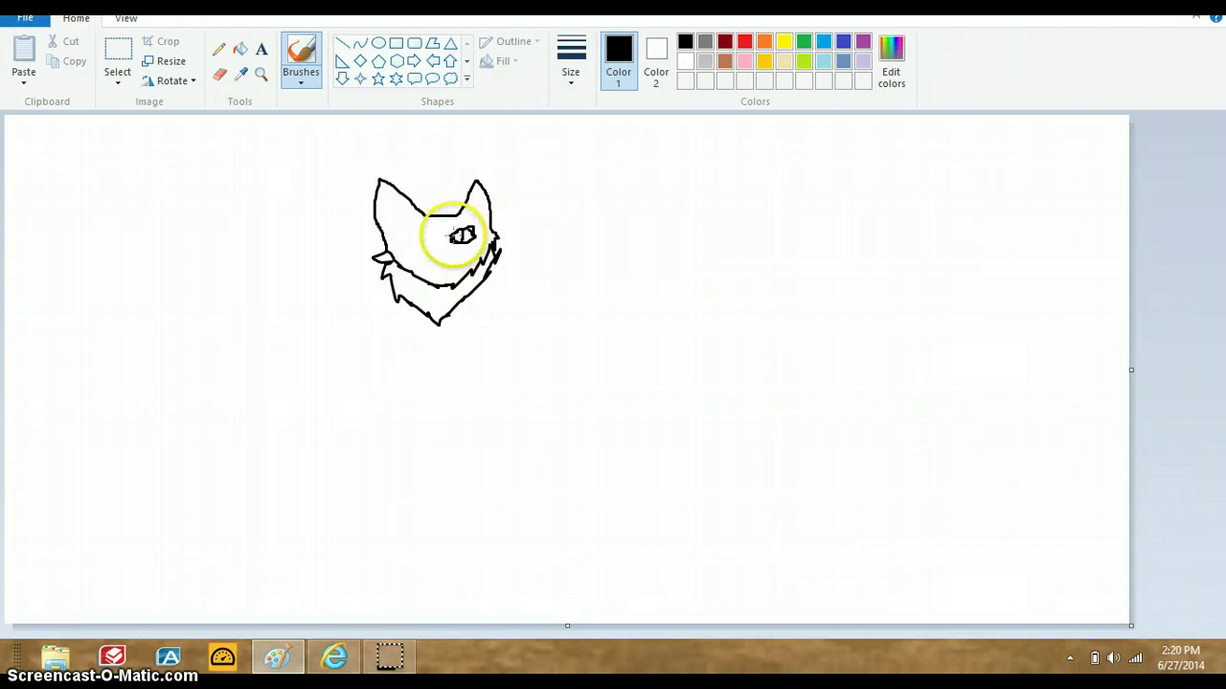
- Replace the small cat head sketch with a new blank picture without saving it
click(25, 17)
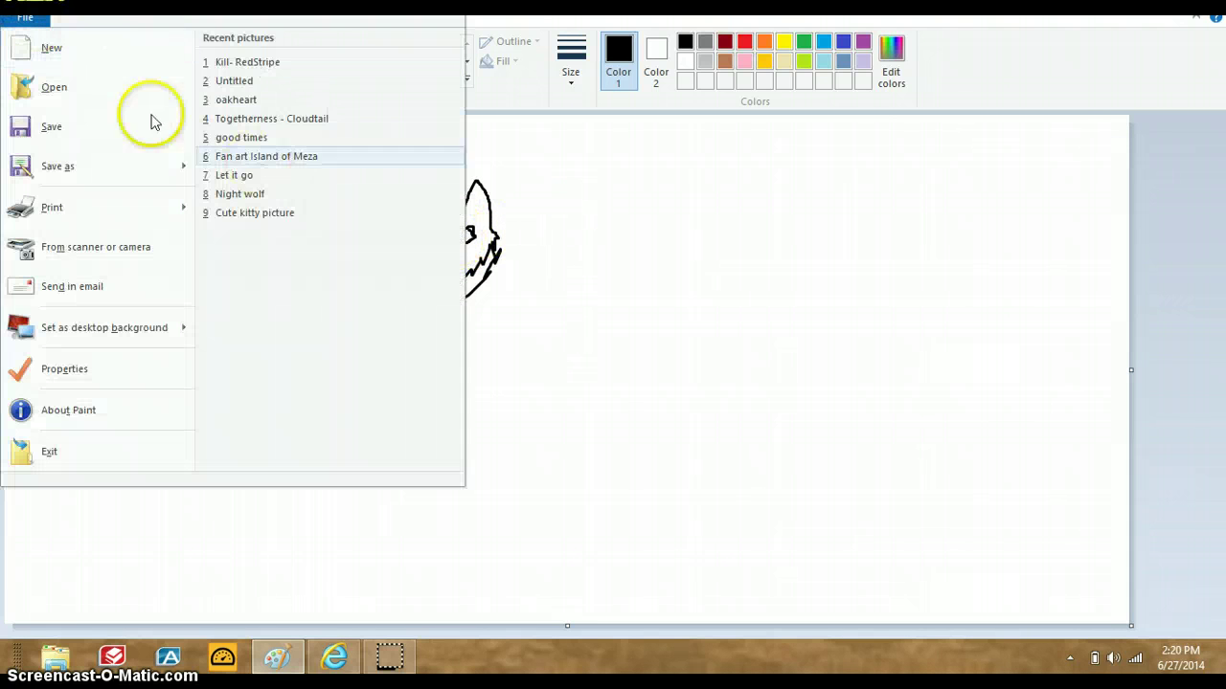
click(132, 62)
click(632, 326)
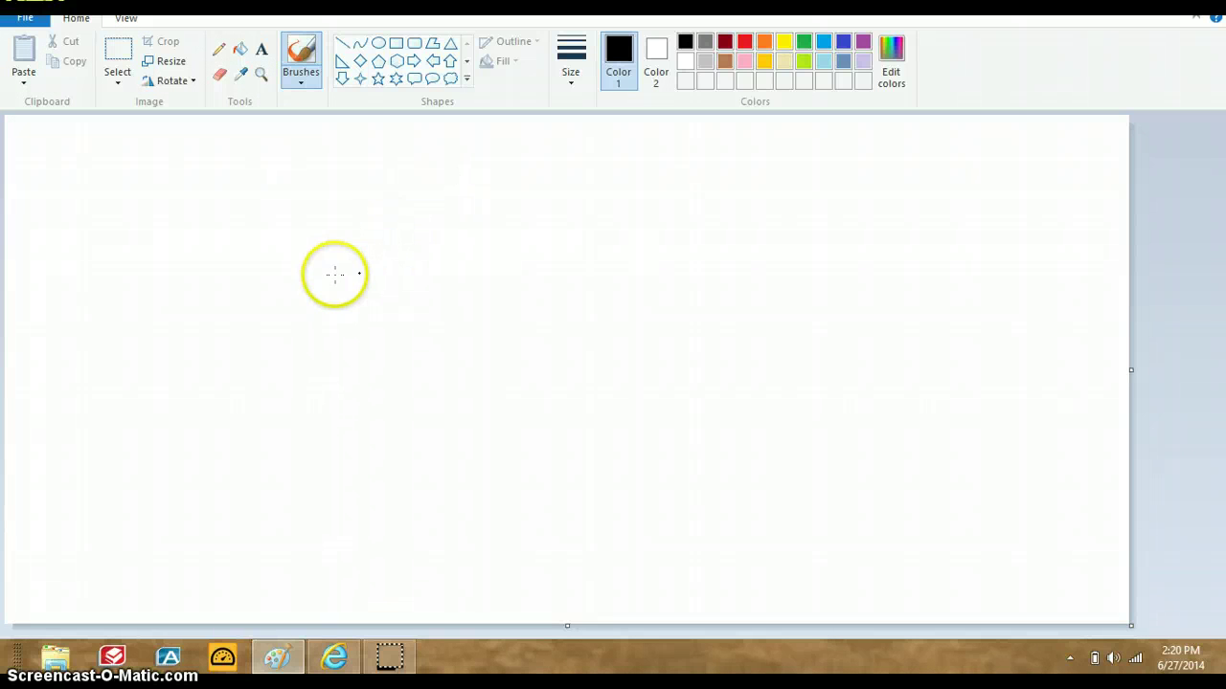
- Sketch a larger cat head outline in black with a long pointed fringe, jagged fur, two ears and inner-ear lines
mouse_move(380, 225)
mouse_down()
mouse_move(331, 227)
mouse_move(341, 231)
mouse_move(297, 295)
mouse_move(322, 280)
mouse_move(300, 427)
mouse_move(361, 365)
mouse_move(358, 381)
mouse_move(418, 293)
mouse_up()
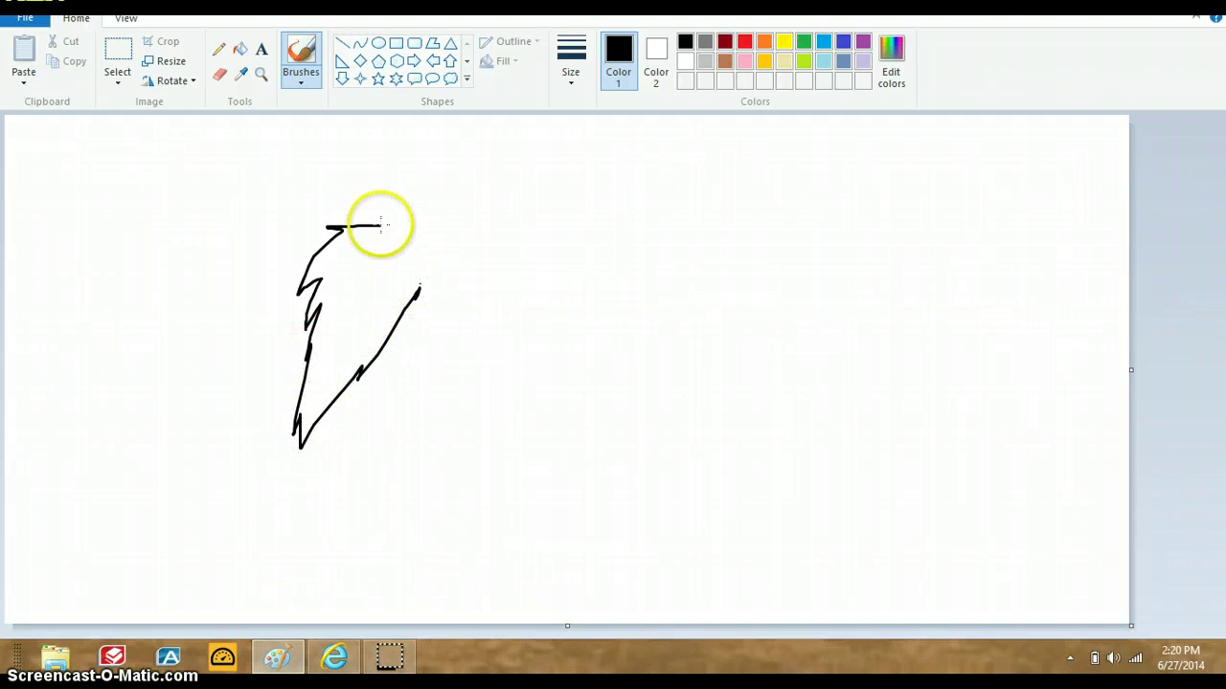
mouse_move(381, 226)
mouse_down()
mouse_move(443, 182)
mouse_move(477, 209)
mouse_move(554, 335)
mouse_move(536, 360)
mouse_move(535, 402)
mouse_move(528, 414)
mouse_move(518, 395)
mouse_move(476, 474)
mouse_move(396, 431)
mouse_move(352, 391)
mouse_up()
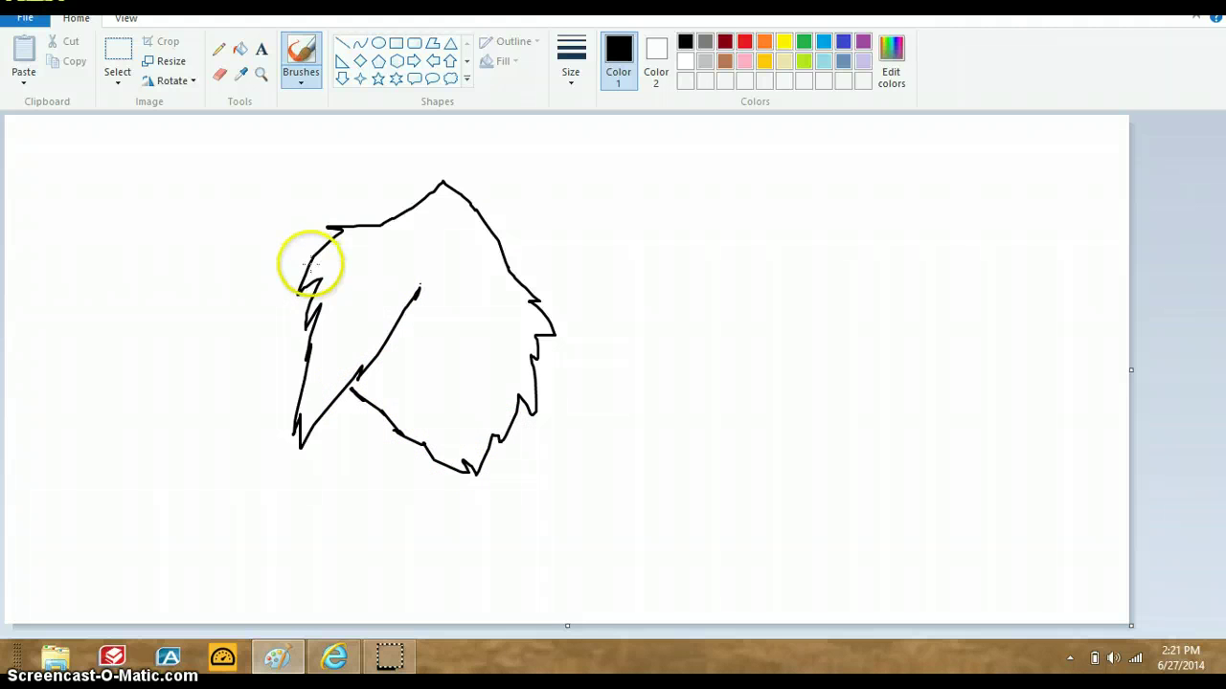
mouse_move(313, 251)
mouse_down()
mouse_move(249, 257)
mouse_move(246, 293)
mouse_move(274, 345)
mouse_move(325, 381)
mouse_up()
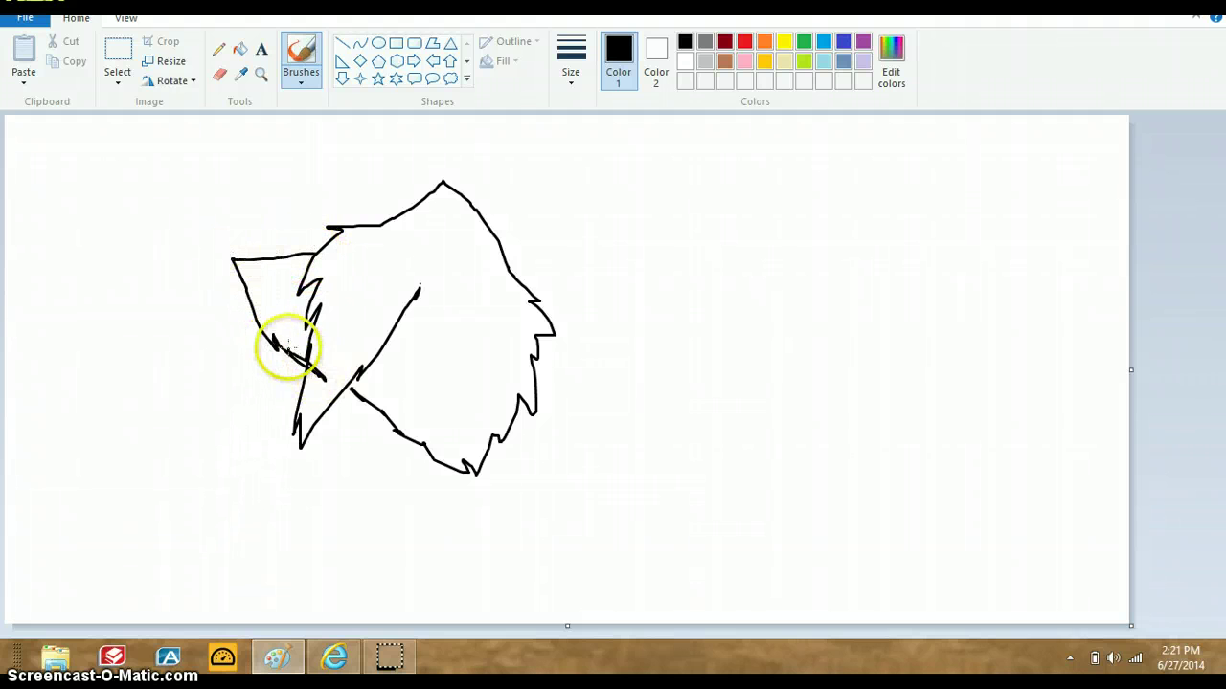
mouse_move(307, 260)
mouse_down()
mouse_move(254, 279)
mouse_move(314, 369)
mouse_up()
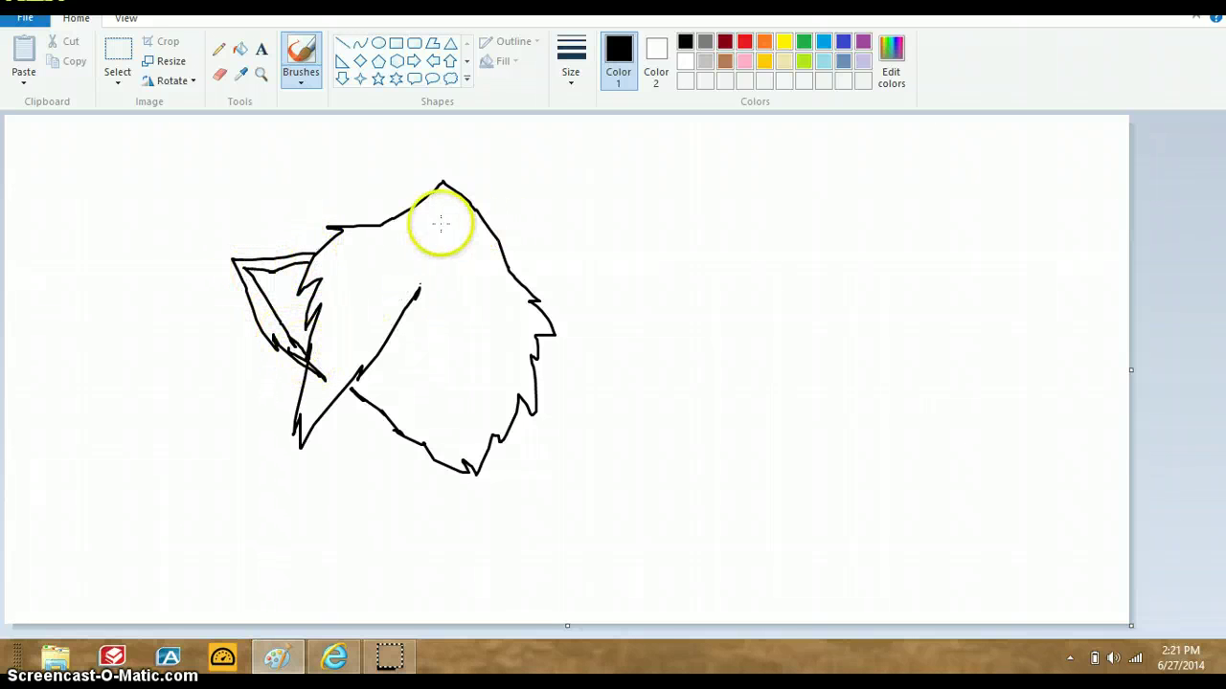
drag(453, 253, 446, 197)
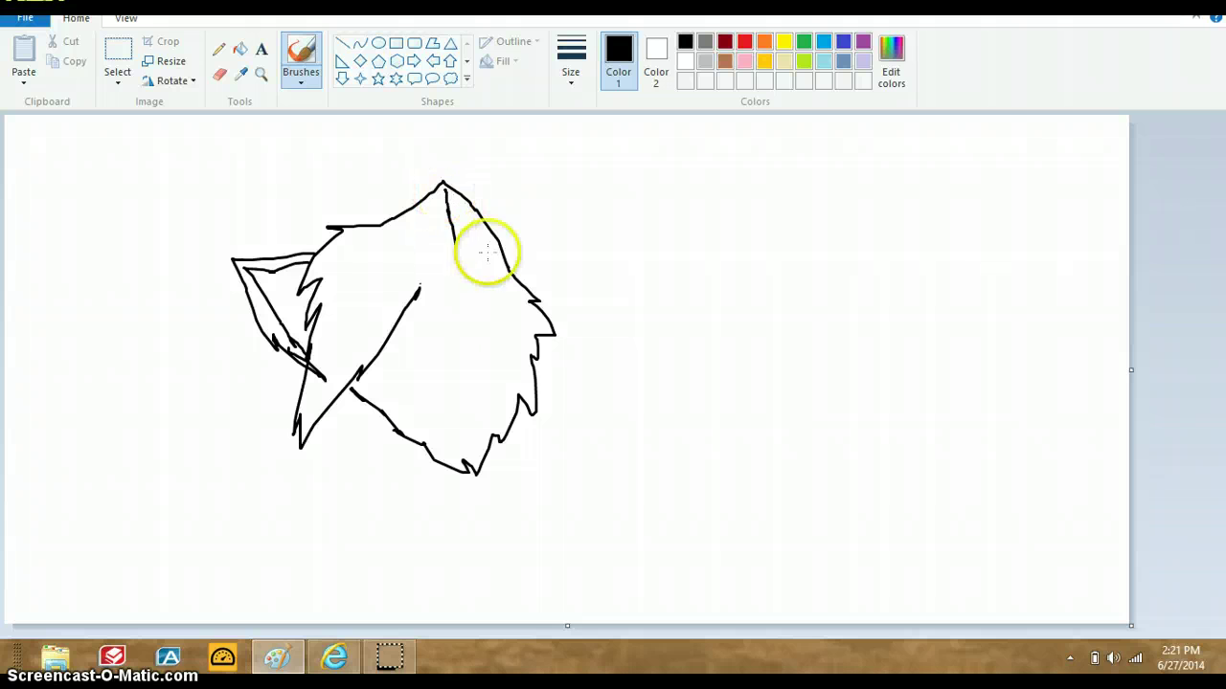
mouse_move(458, 251)
mouse_down()
mouse_move(502, 256)
mouse_move(551, 311)
mouse_up()
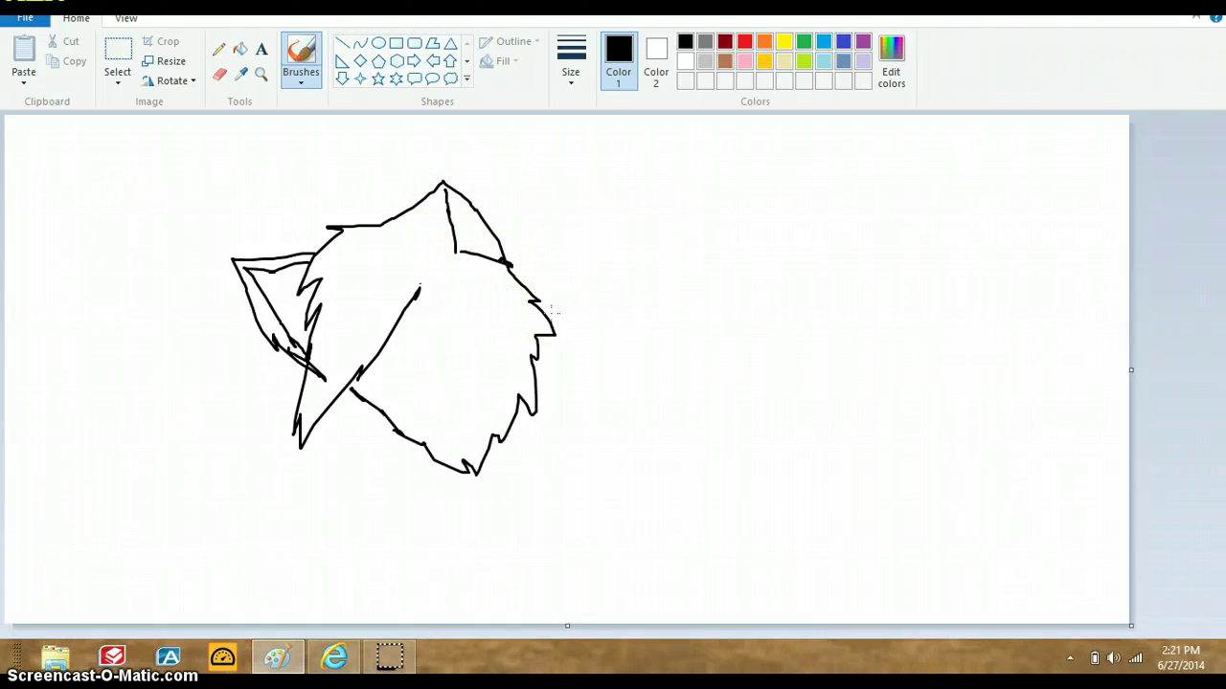
- Draw the cat's curved jaw line with cheek fur, and add the nose, mouth and whiskers
mouse_move(368, 418)
mouse_down()
mouse_move(328, 405)
mouse_move(343, 392)
mouse_move(331, 378)
mouse_move(386, 386)
mouse_up()
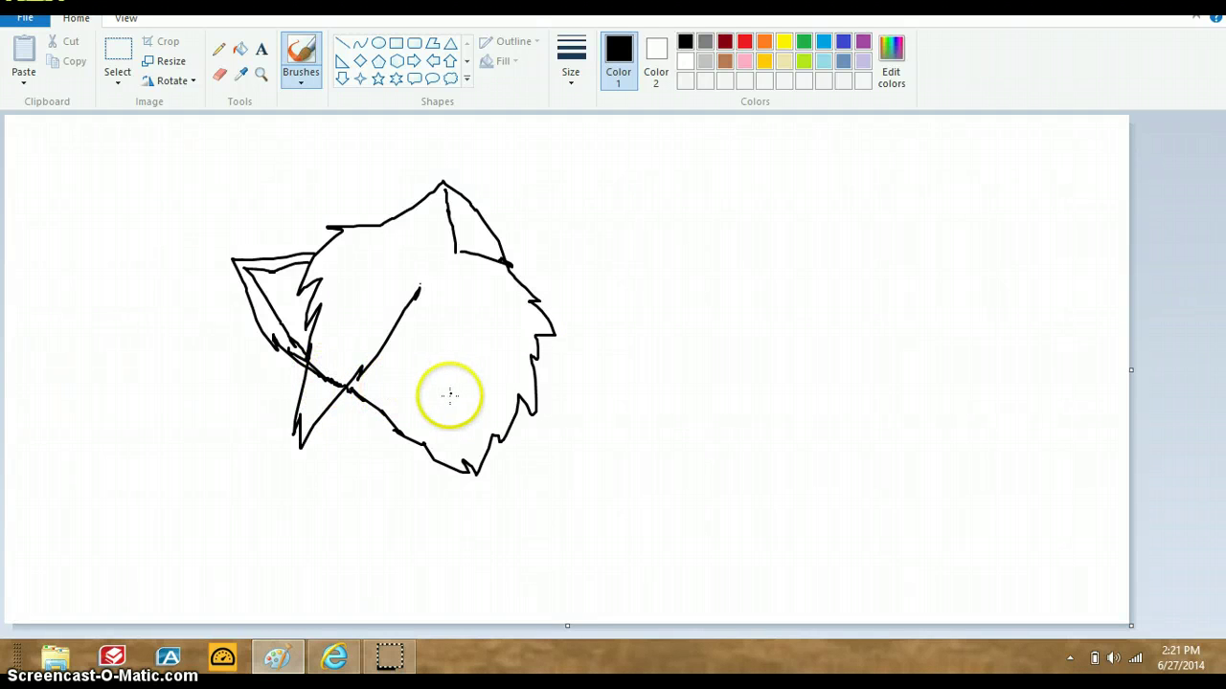
mouse_move(373, 403)
mouse_down()
mouse_move(432, 417)
mouse_move(497, 391)
mouse_move(475, 424)
mouse_move(520, 351)
mouse_move(514, 284)
mouse_up()
mouse_move(426, 407)
mouse_down()
mouse_move(380, 407)
mouse_move(416, 424)
mouse_move(500, 391)
mouse_up()
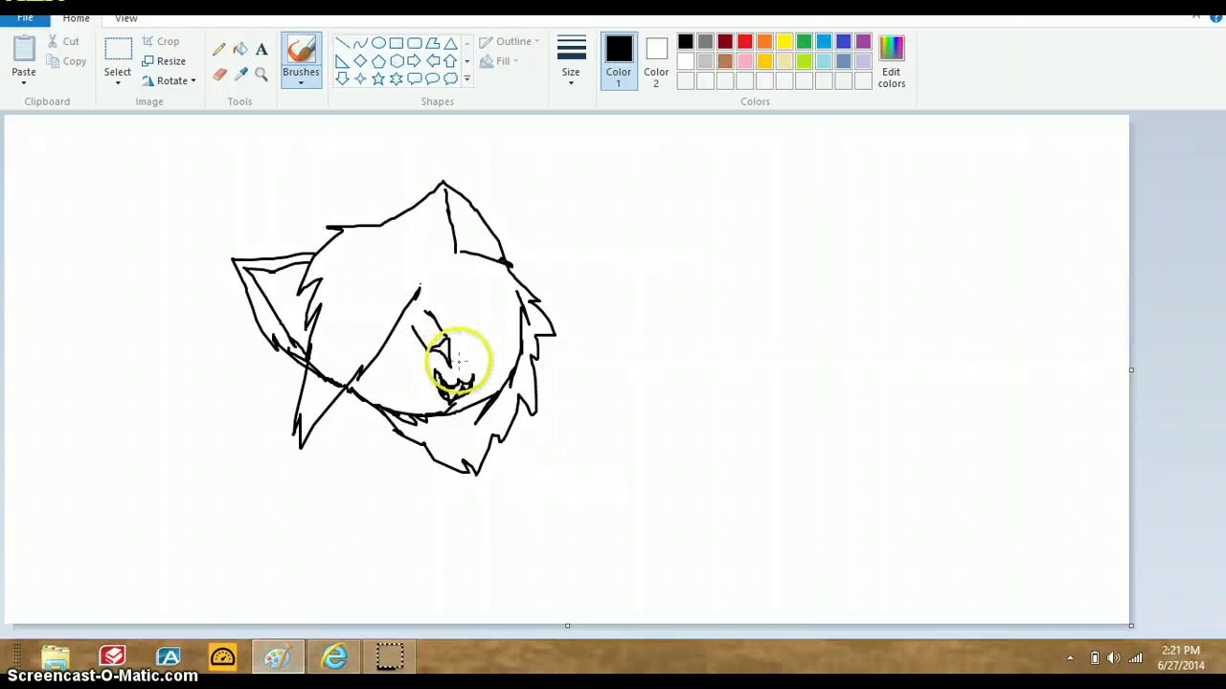
mouse_move(477, 362)
mouse_down()
mouse_move(424, 391)
mouse_move(446, 369)
mouse_move(432, 390)
mouse_up()
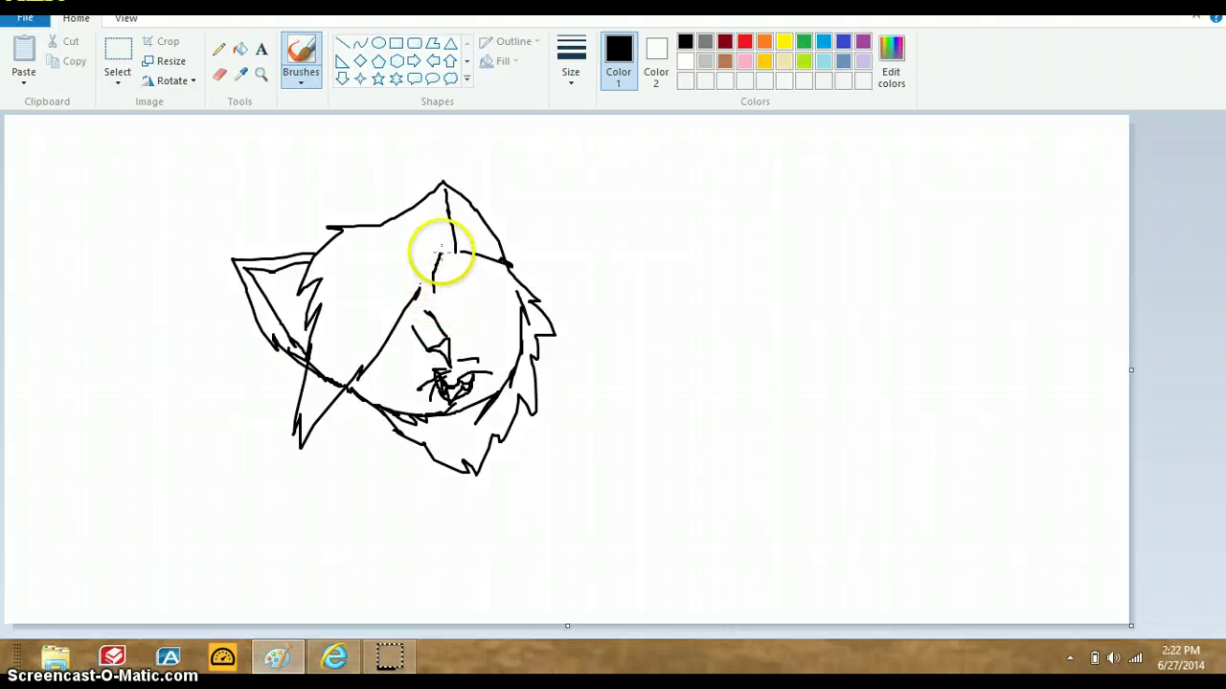
- Draw a small eye beside the fringe and erase it again with the Eraser
mouse_move(444, 252)
mouse_down()
mouse_move(430, 274)
mouse_move(441, 301)
mouse_move(446, 265)
mouse_move(445, 301)
mouse_up()
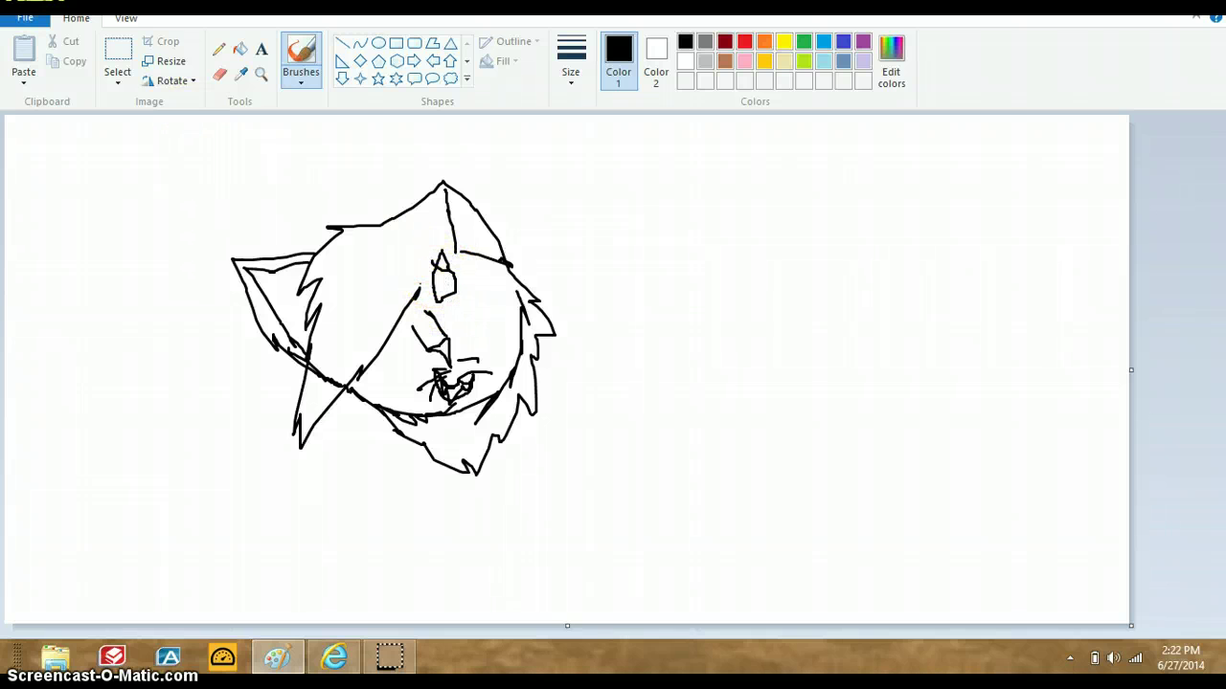
click(220, 74)
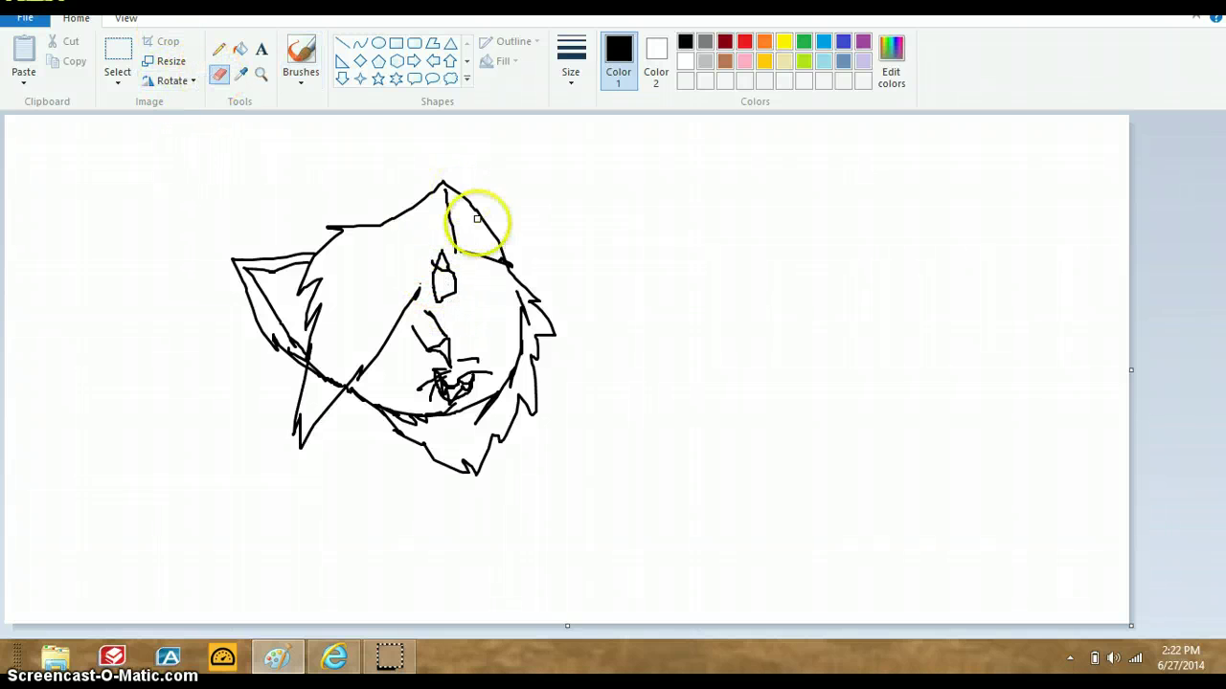
mouse_move(455, 297)
mouse_down()
mouse_move(444, 258)
mouse_move(432, 268)
mouse_move(429, 255)
mouse_move(446, 276)
mouse_move(446, 265)
mouse_move(430, 277)
mouse_move(437, 293)
mouse_move(446, 279)
mouse_move(446, 293)
mouse_up()
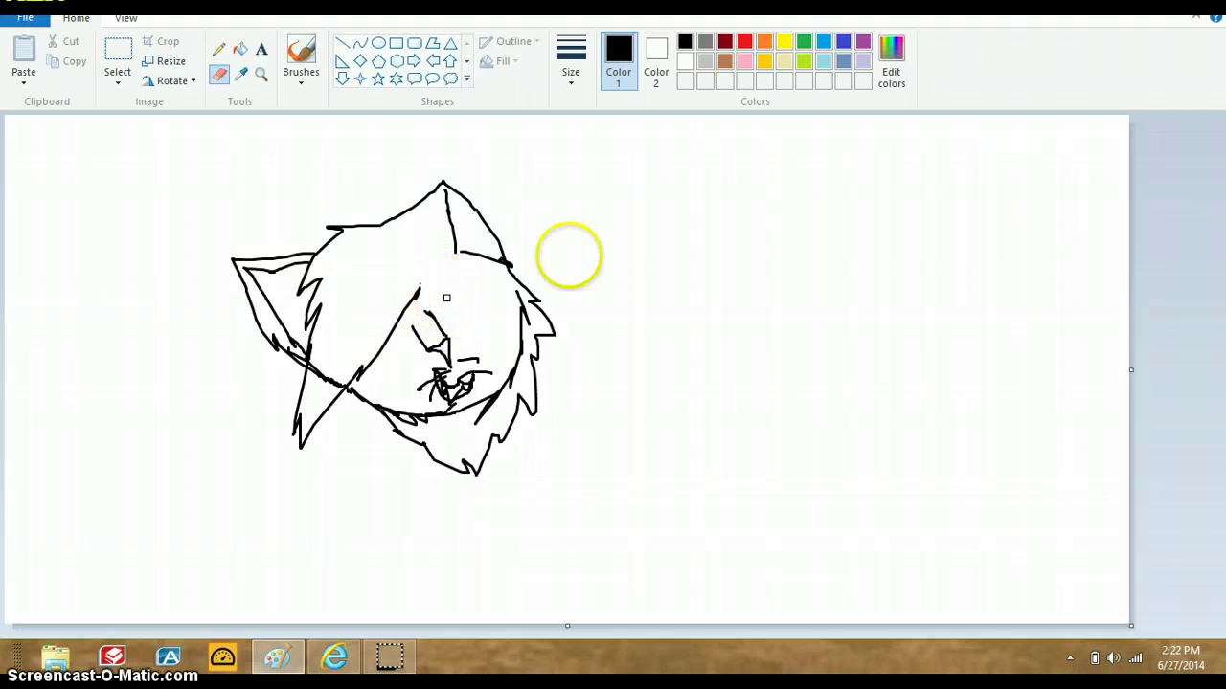
- Close Paint without saving the cat head drawing
mouse_move(1225, 1)
click(1196, 16)
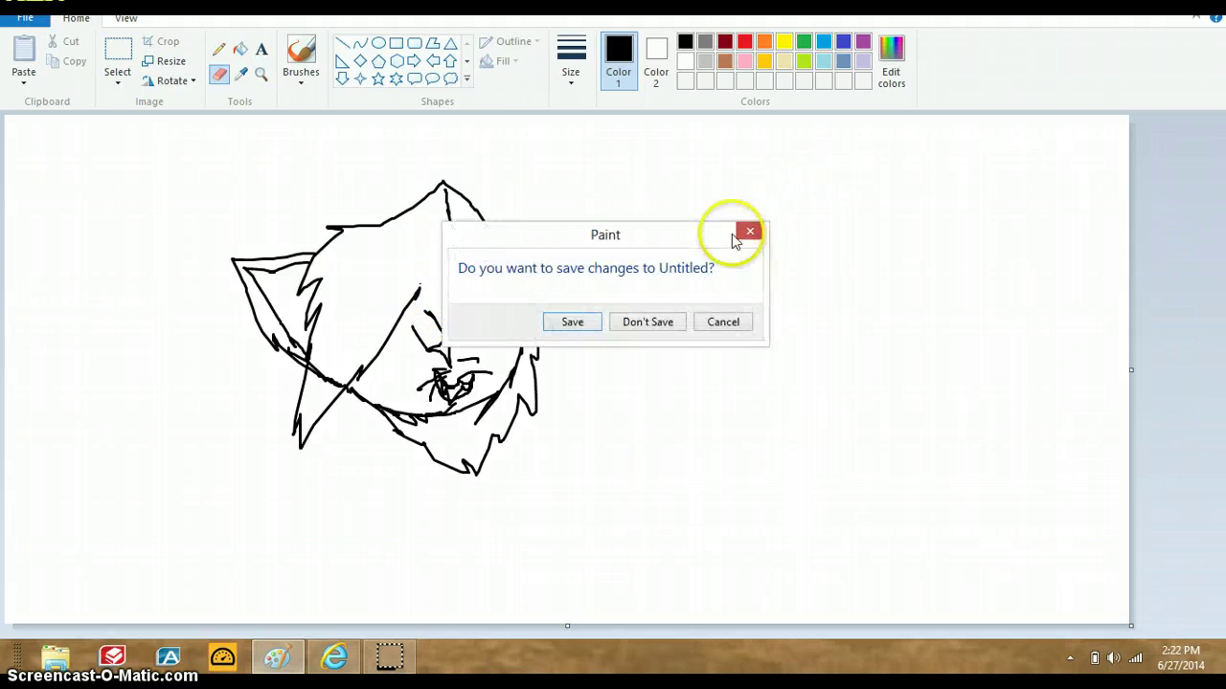
click(645, 323)
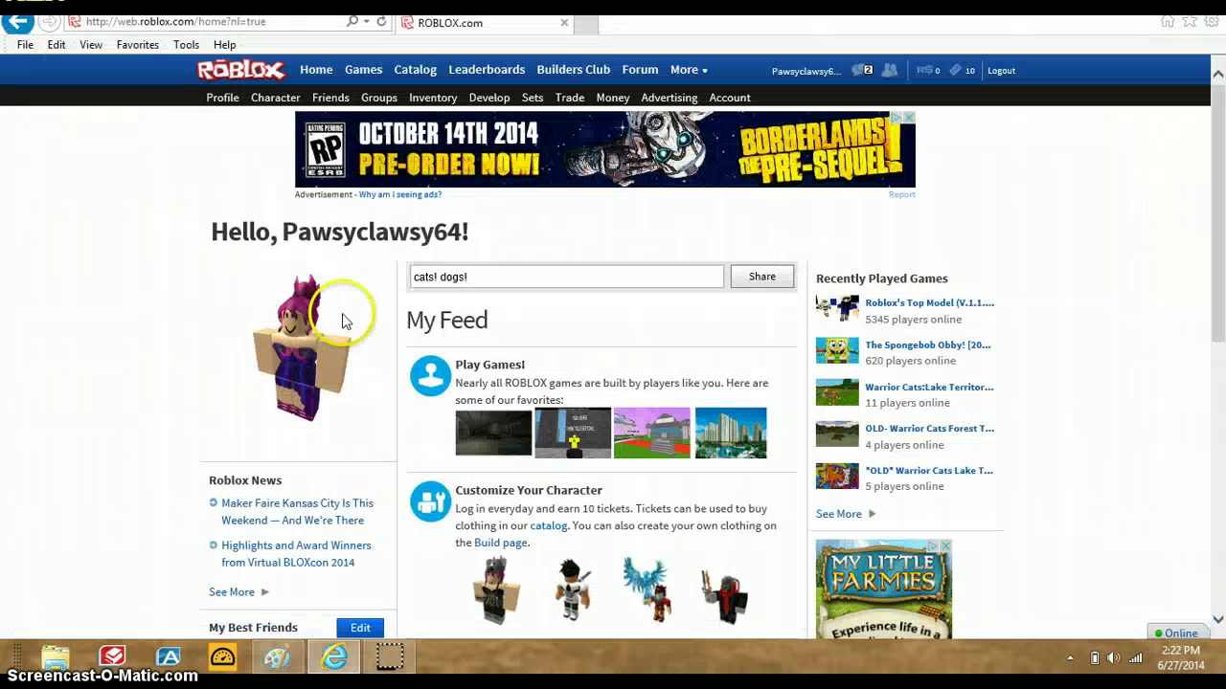
- In Internet Explorer, open a new tab, search for "goggle" and open the Google website from the results
click(586, 23)
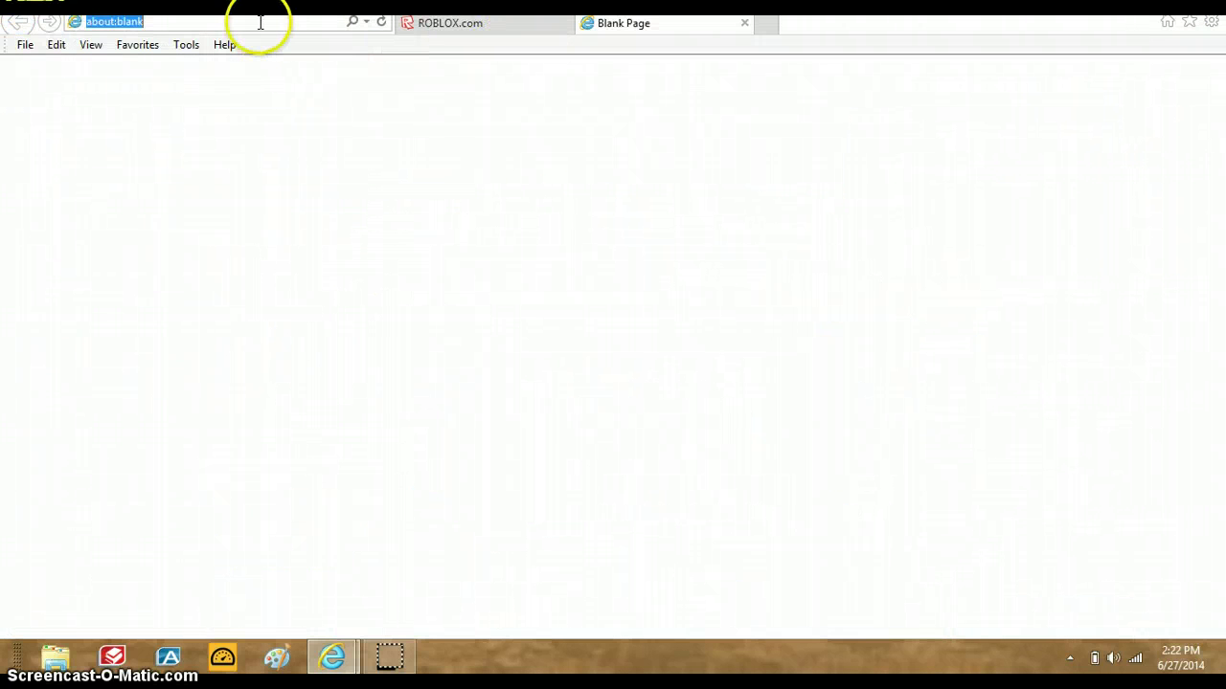
click(259, 22)
key(BackSpace)
key(BackSpace)
key(BackSpace)
key(BackSpace)
key(BackSpace)
key(BackSpace)
key(BackSpace)
key(BackSpace)
key(BackSpace)
key(BackSpace)
key(BackSpace)
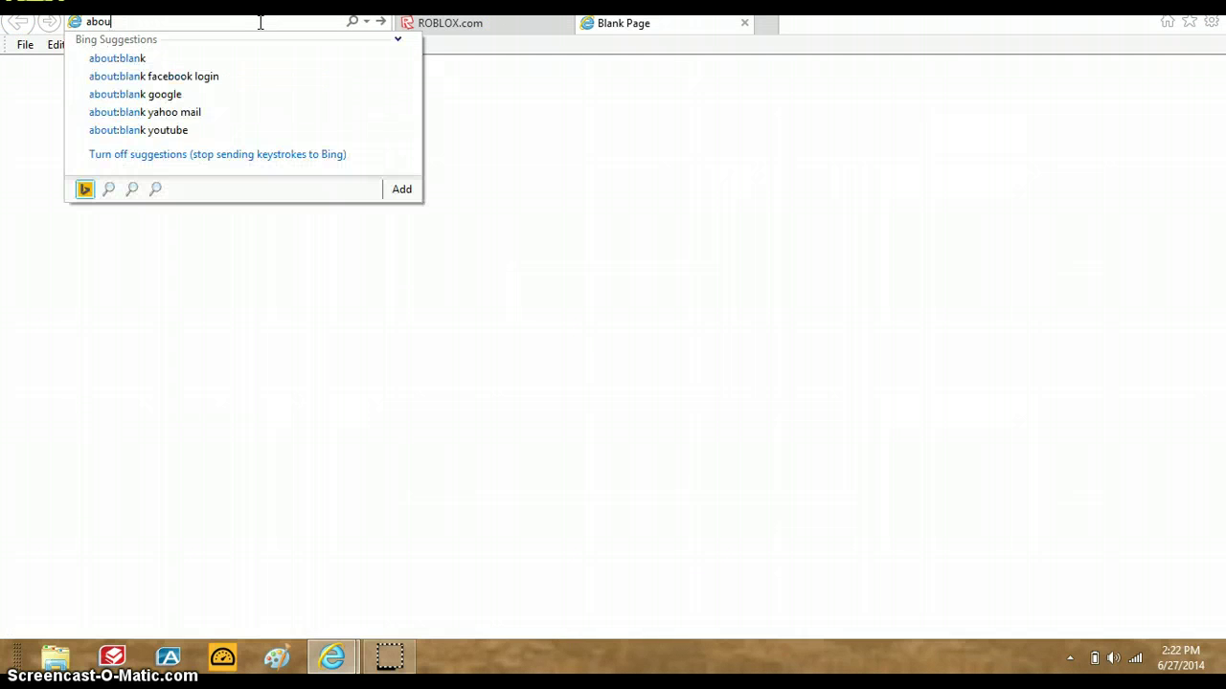
text(goggle)
key(Return)
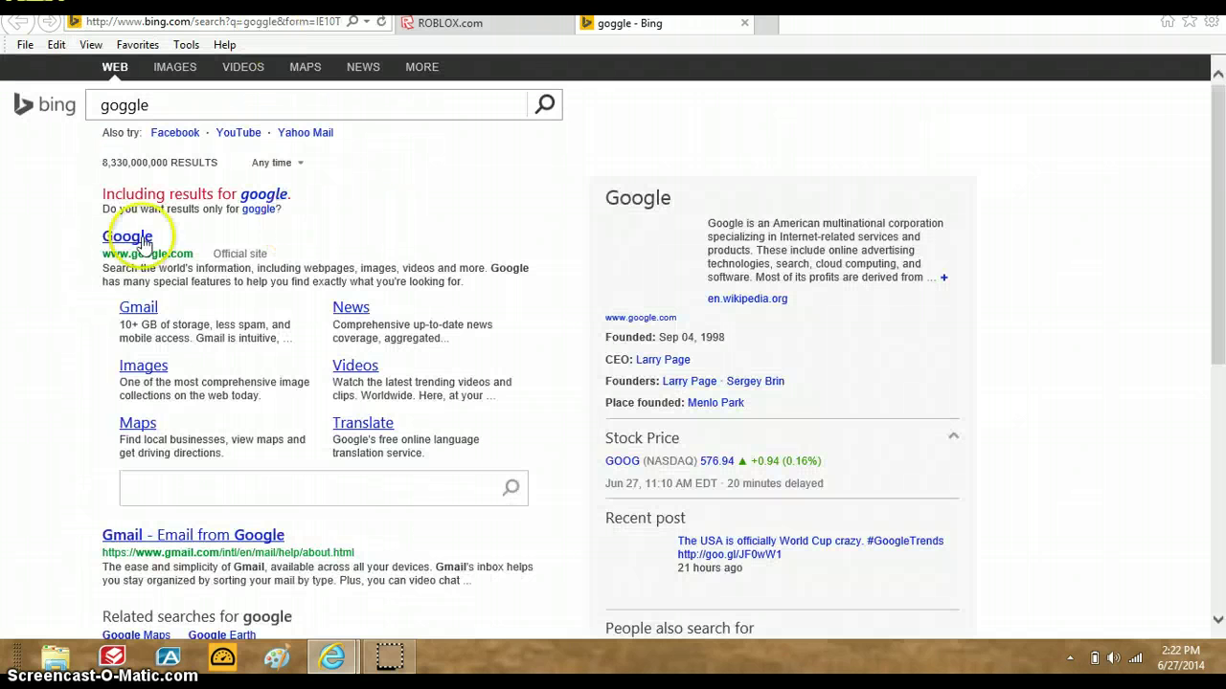
click(128, 241)
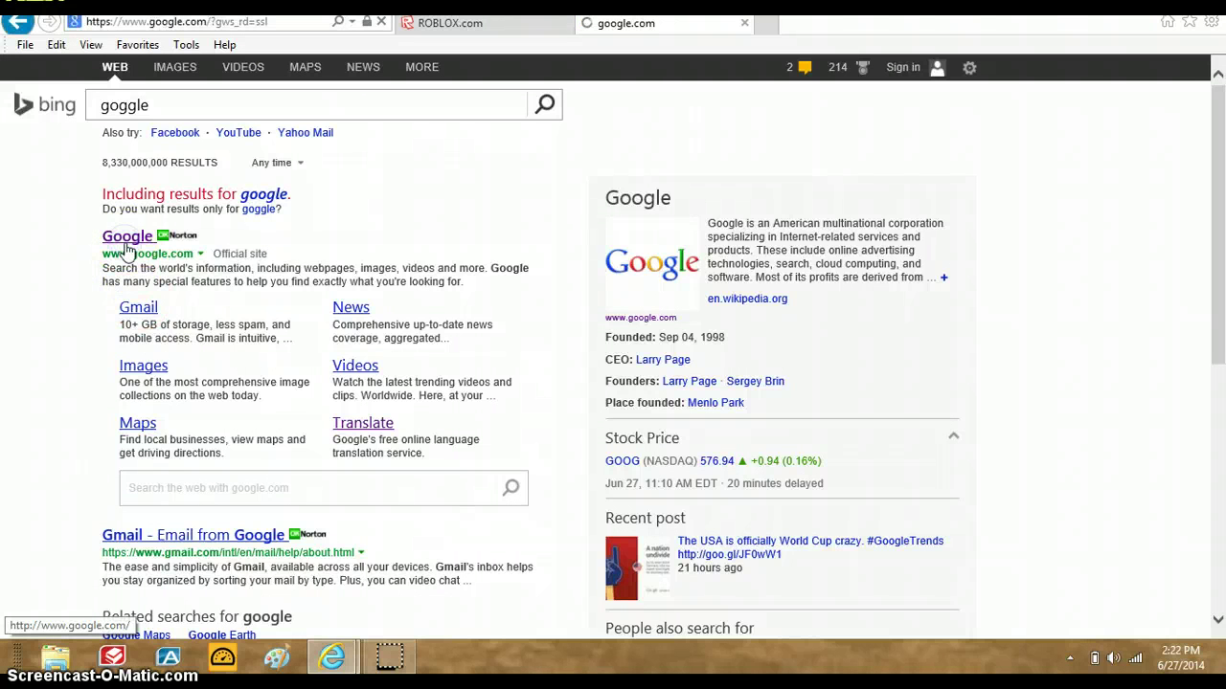
- Search Google for "redtail"
click(495, 333)
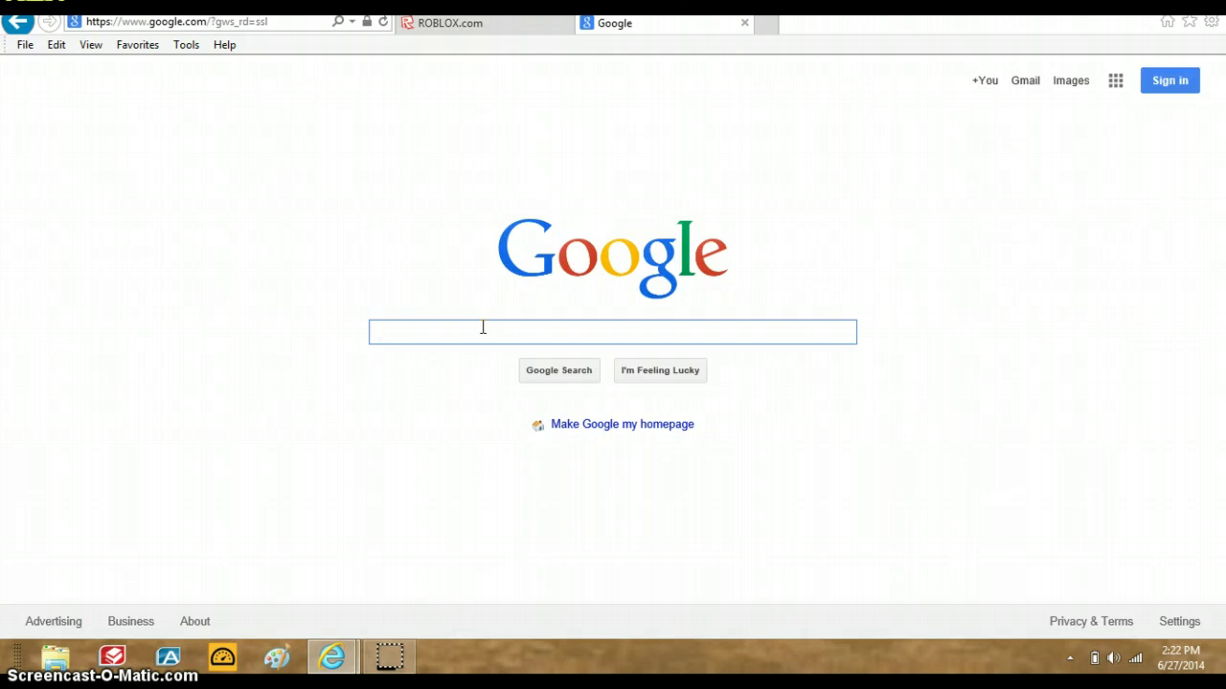
text(red)
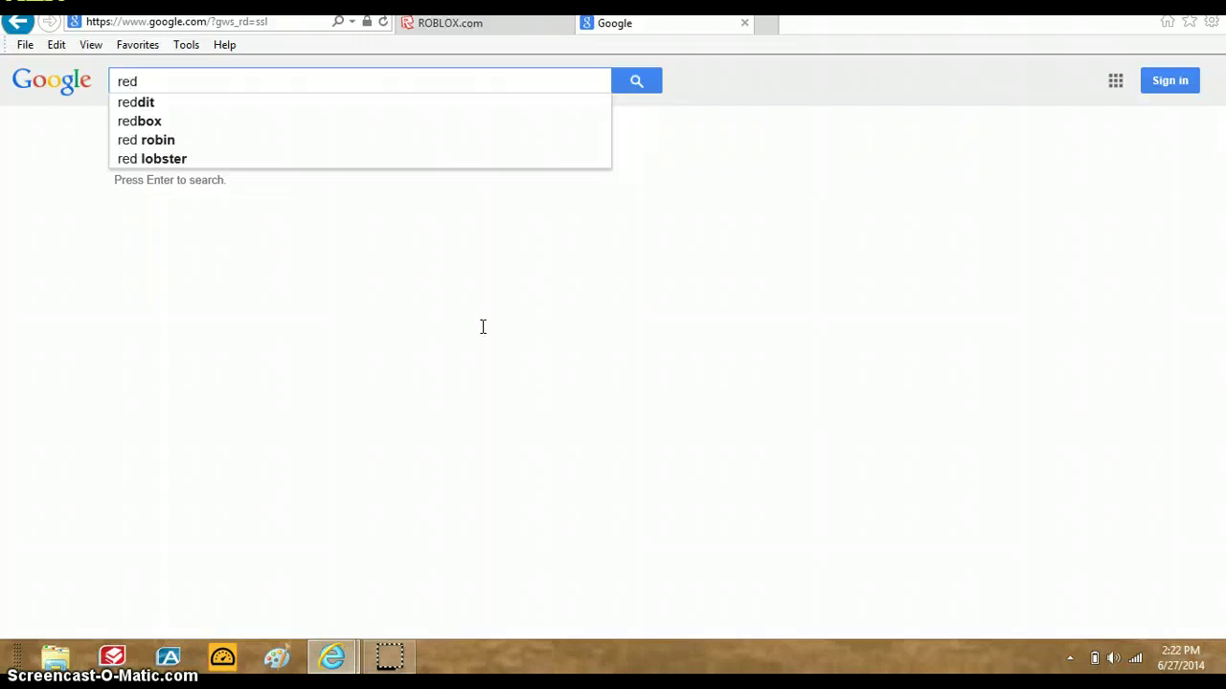
text(tail)
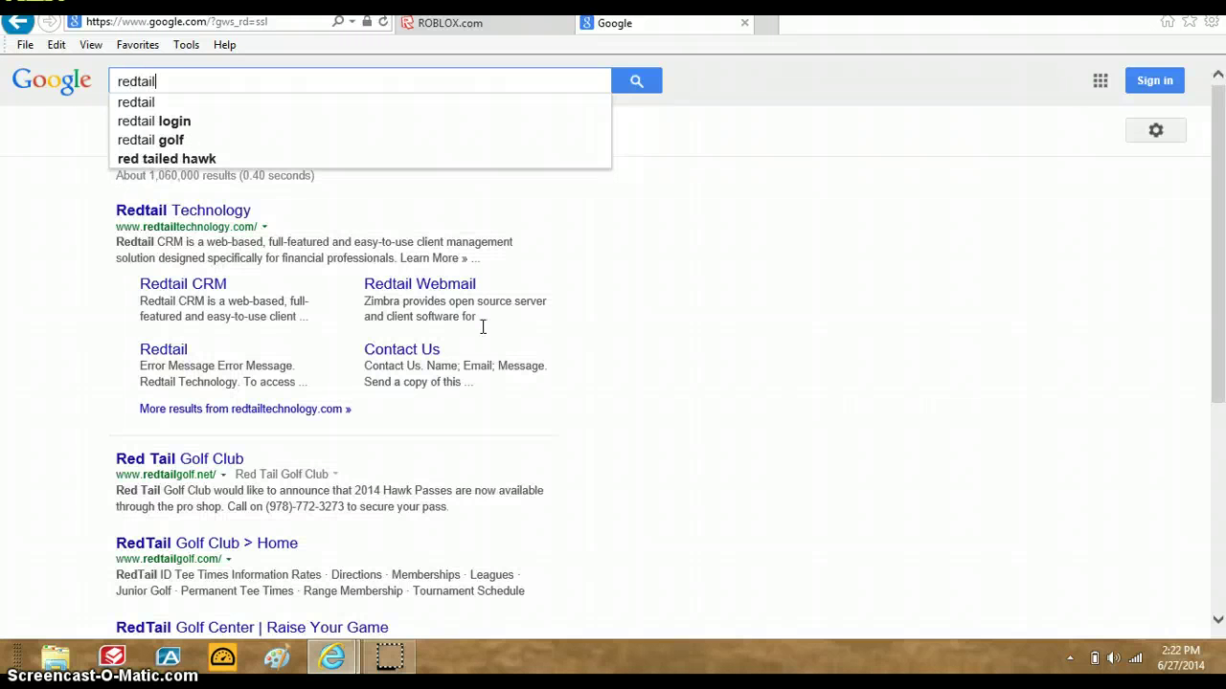
key(Return)
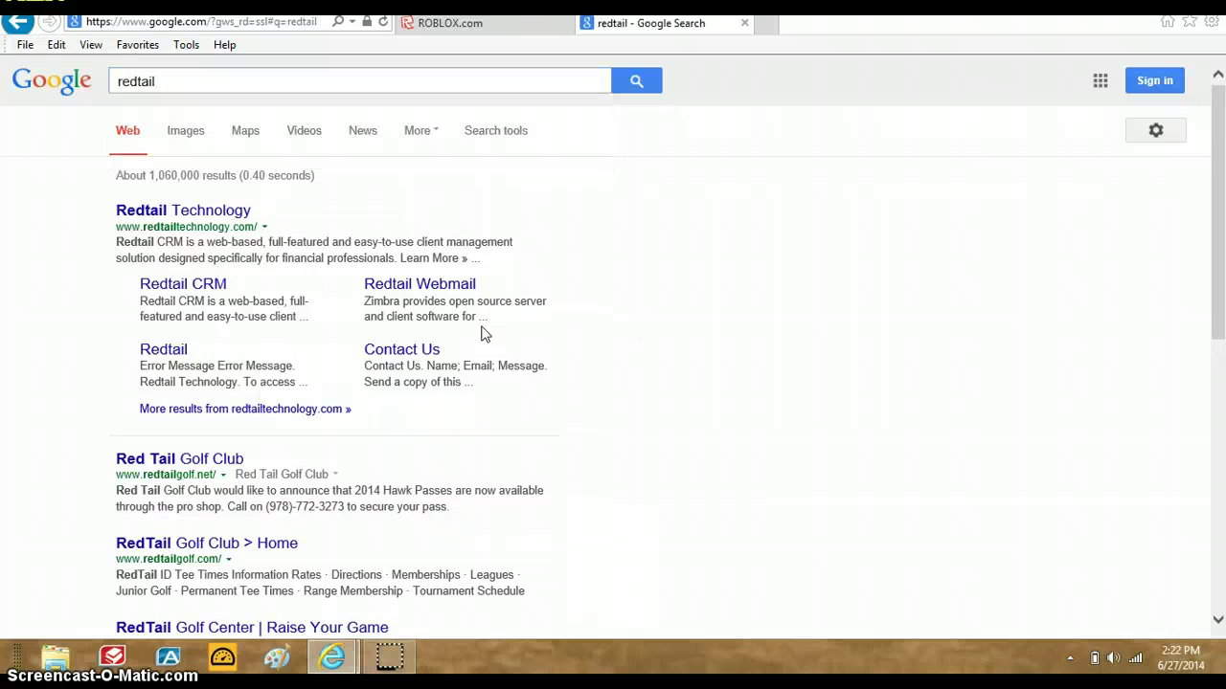
- Show image results and refine the search to "redtail warrior cats"
click(177, 134)
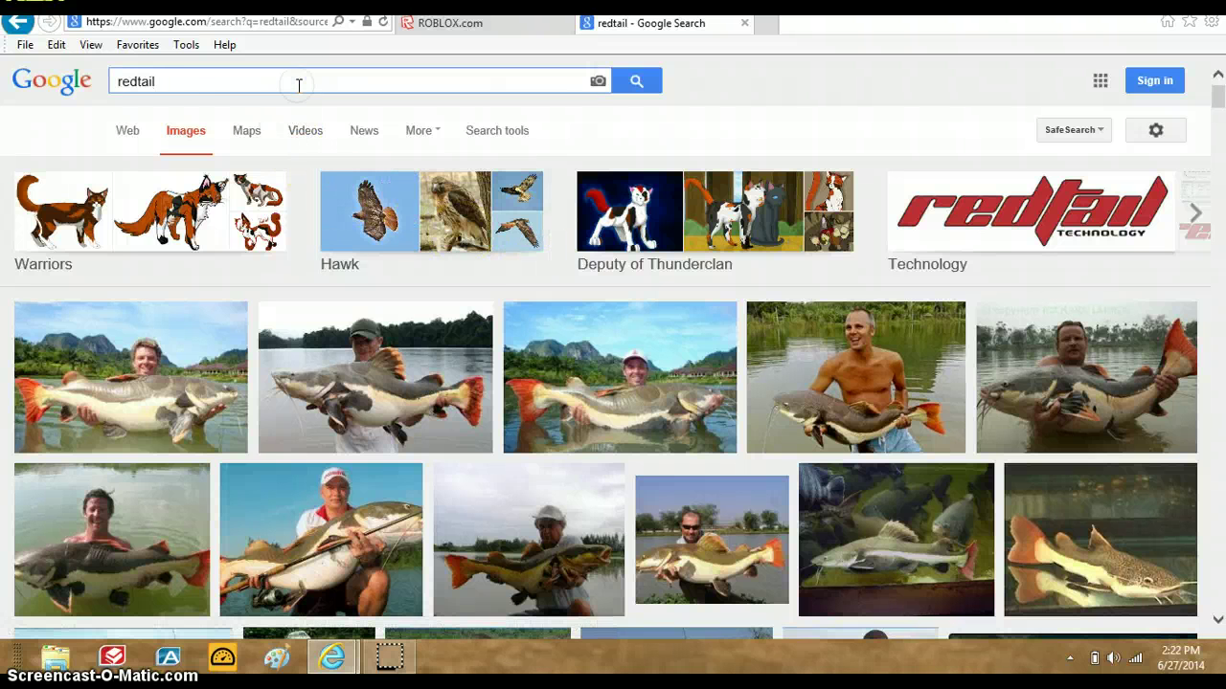
text(warrior)
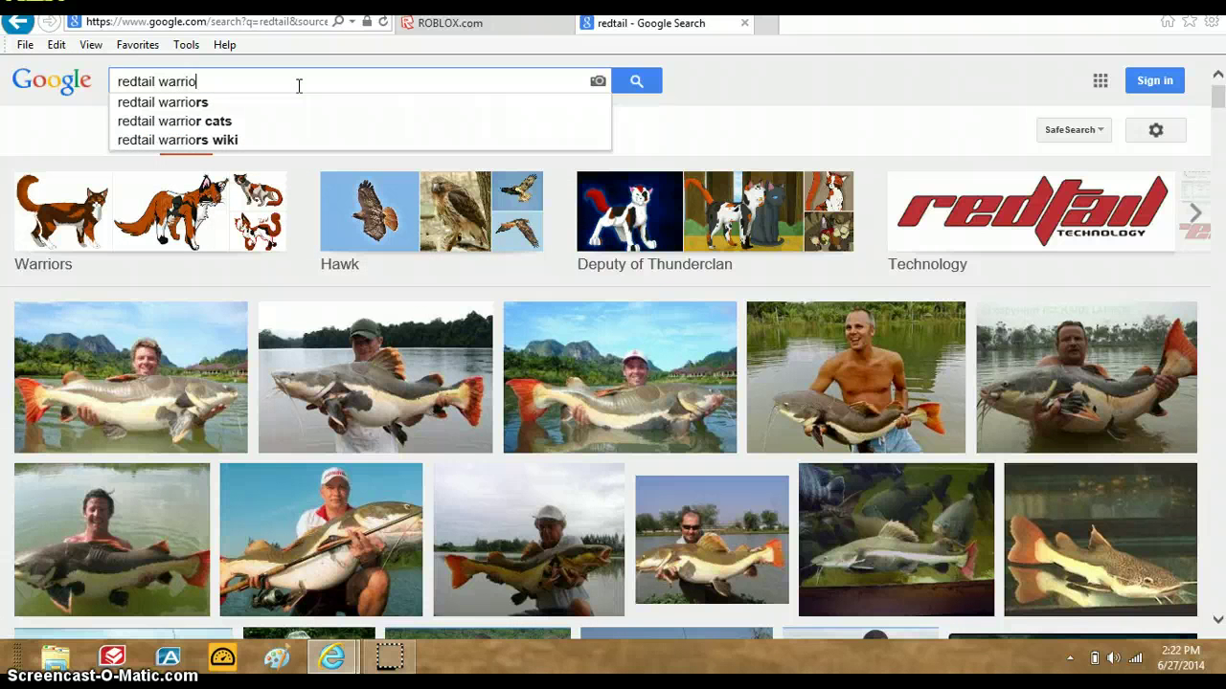
click(221, 121)
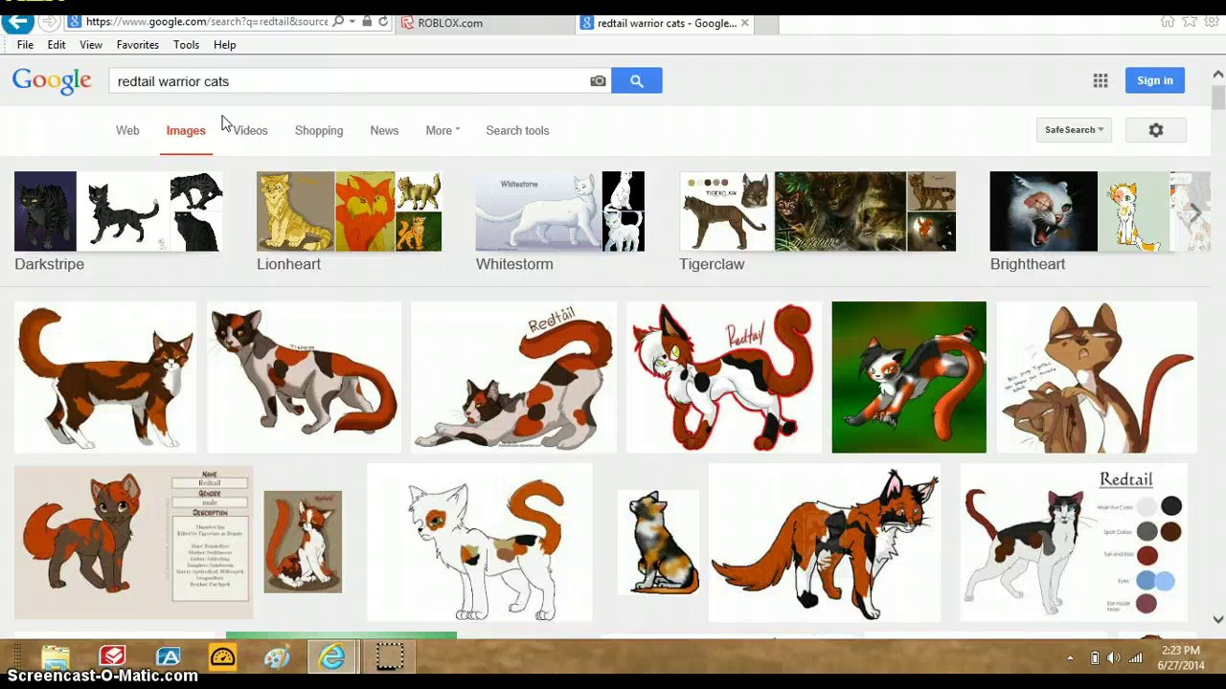
- Browse the Redtail image results and open the preview of the white cat with grey and red back patches and a dark red tail
click(247, 85)
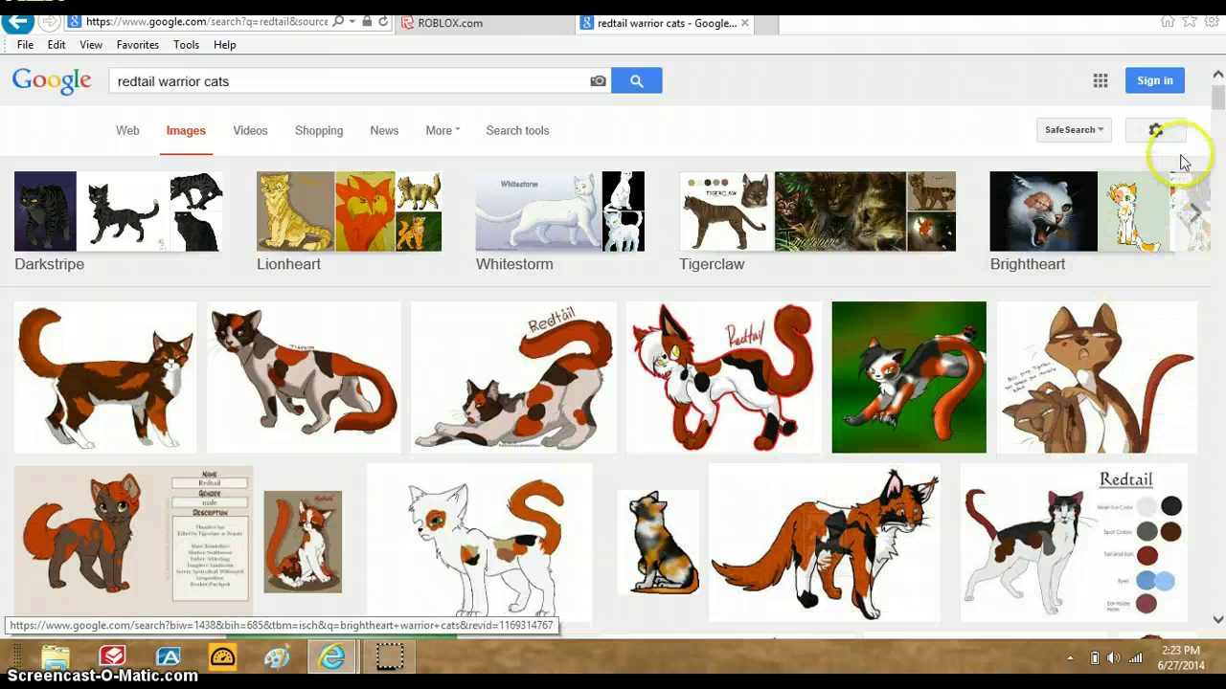
drag(1219, 97, 1219, 288)
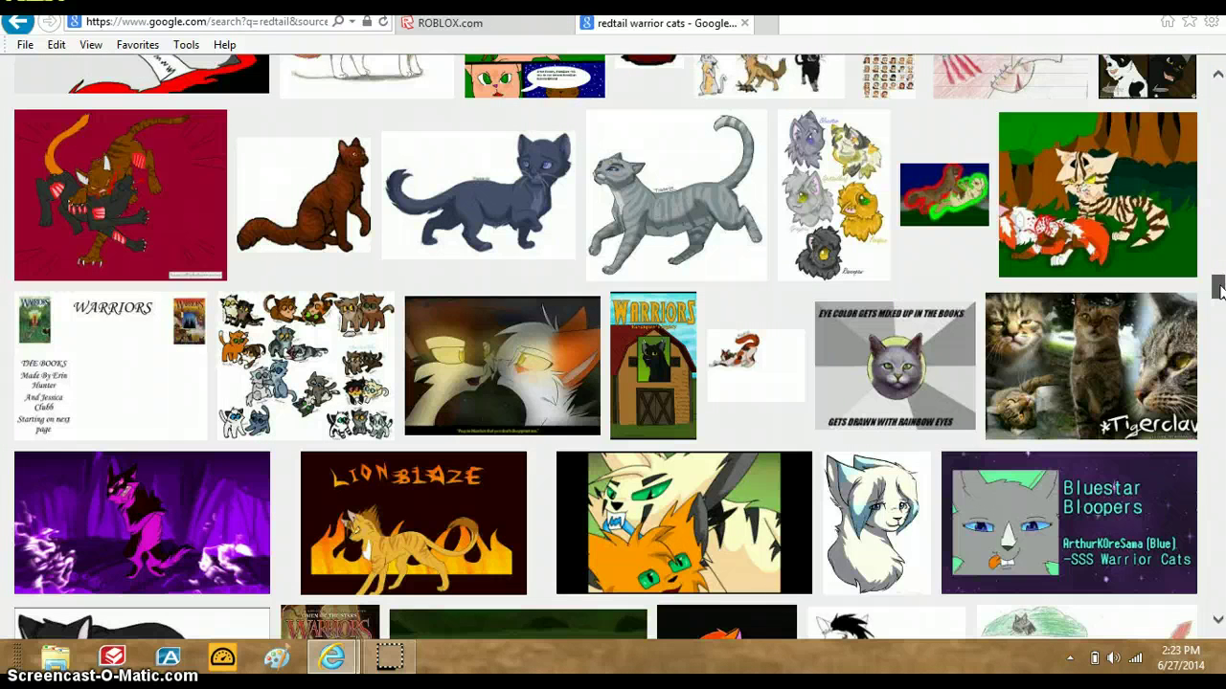
mouse_move(1219, 290)
mouse_down()
mouse_move(1219, 257)
mouse_move(1219, 267)
mouse_up()
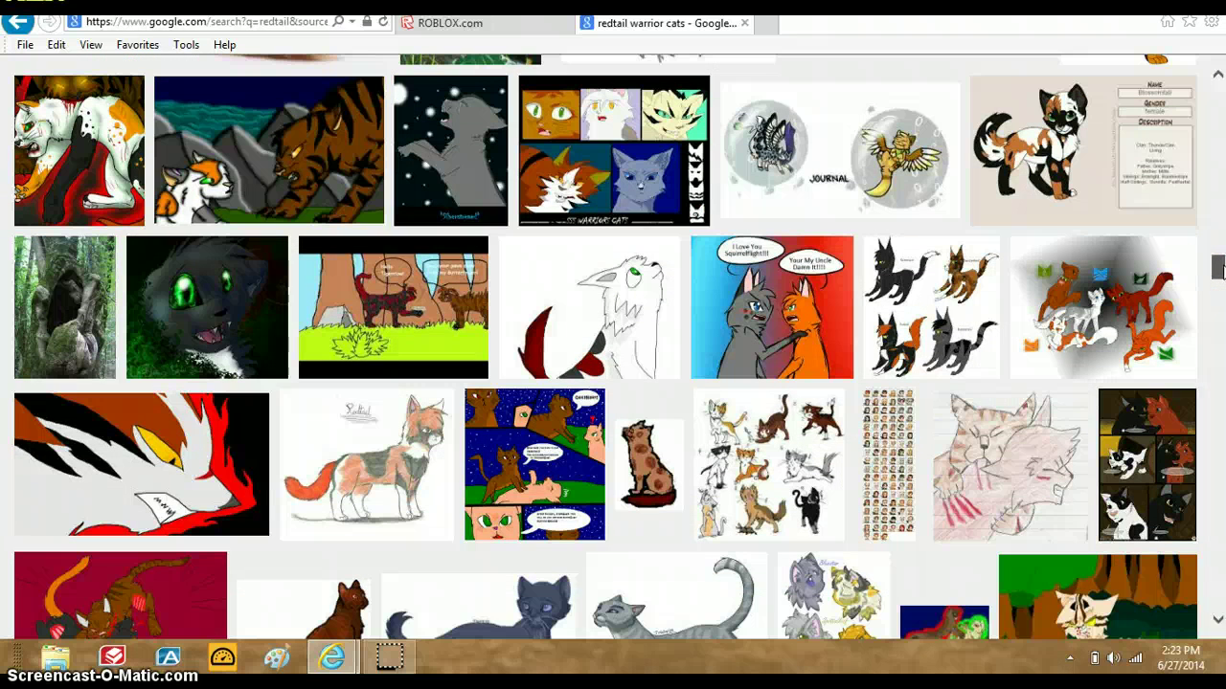
drag(1218, 269, 1214, 160)
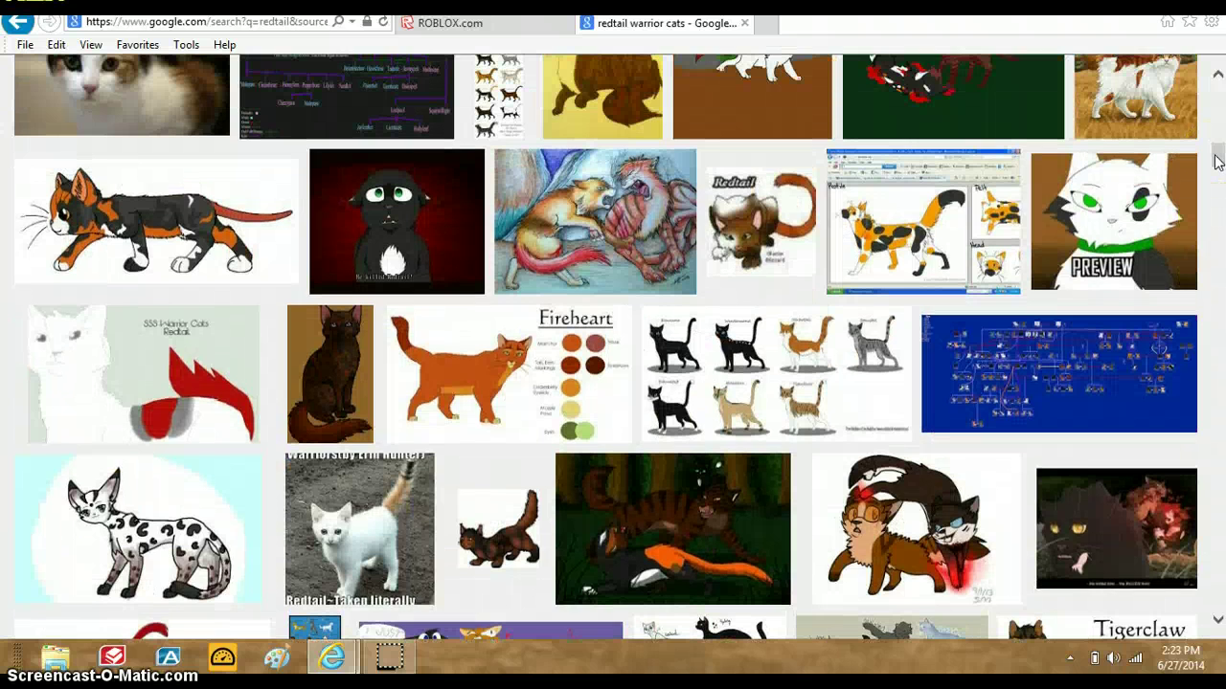
drag(1220, 161, 1220, 134)
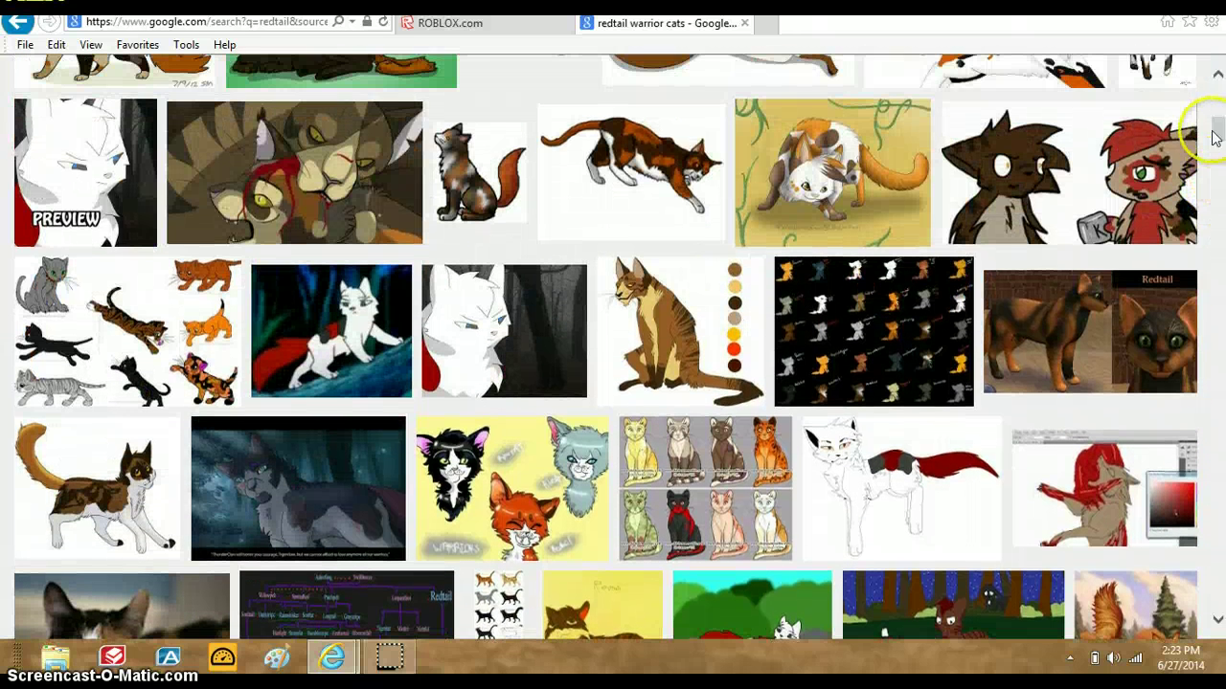
click(915, 478)
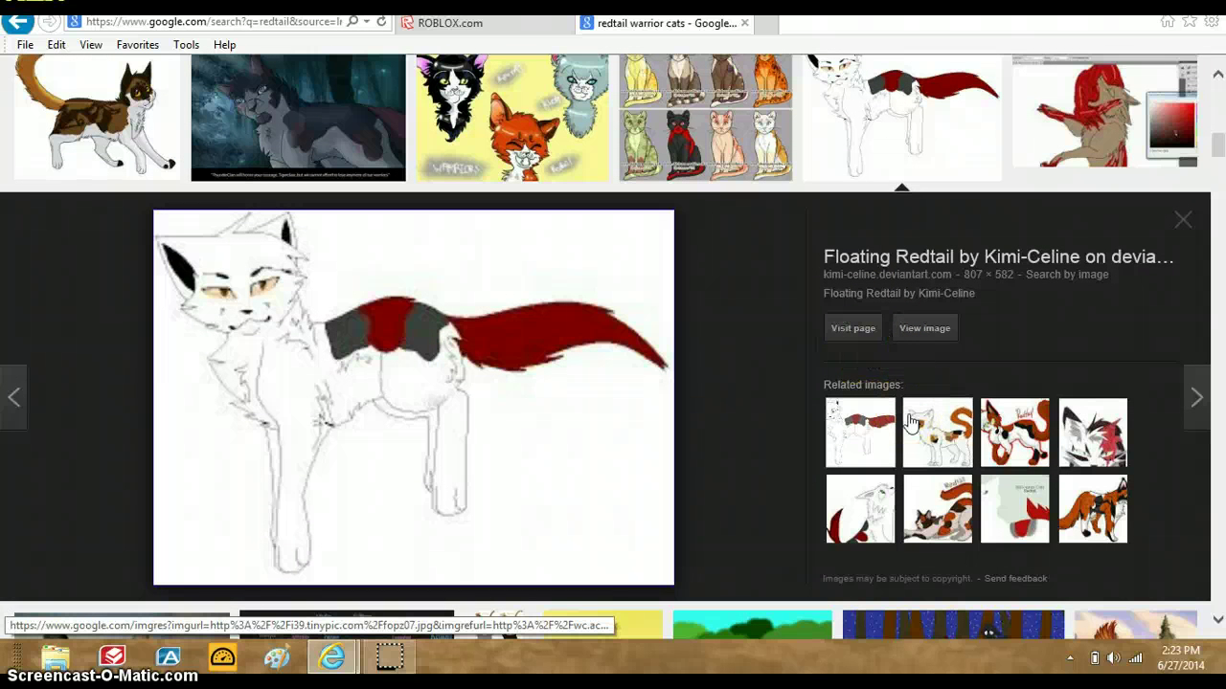
click(861, 428)
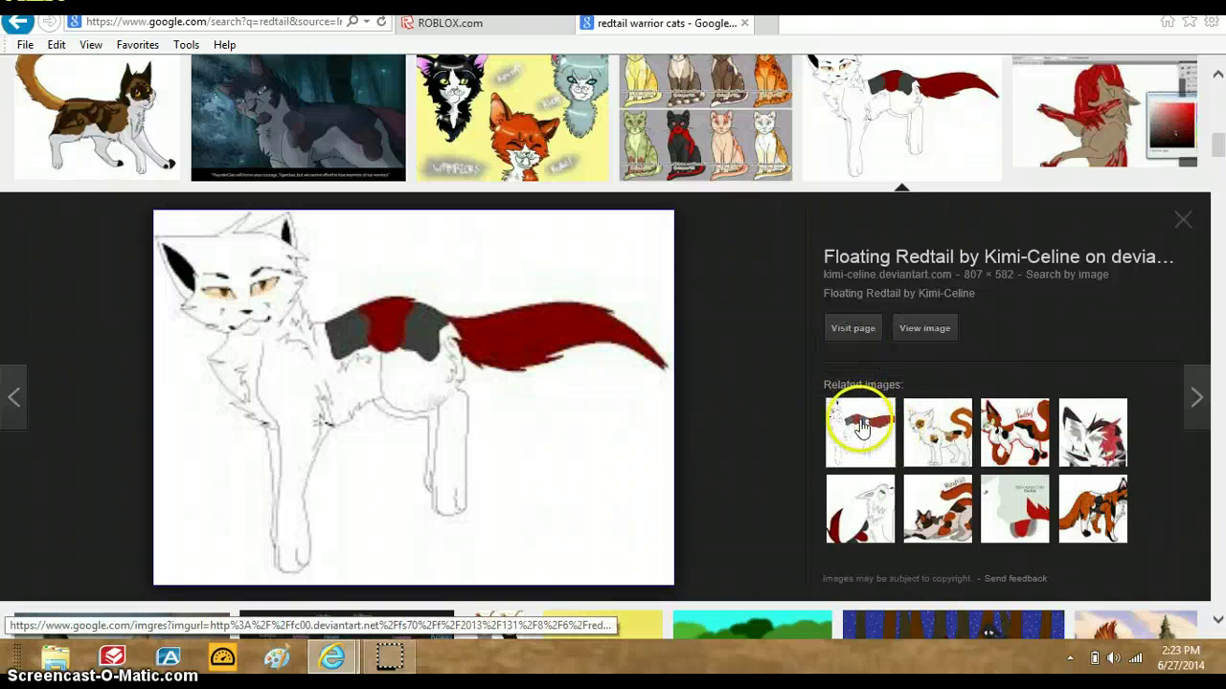
- Save the previewed picture as "Redtail" in the Warrior Cats folder under Pictures > Portadas
right_click(529, 305)
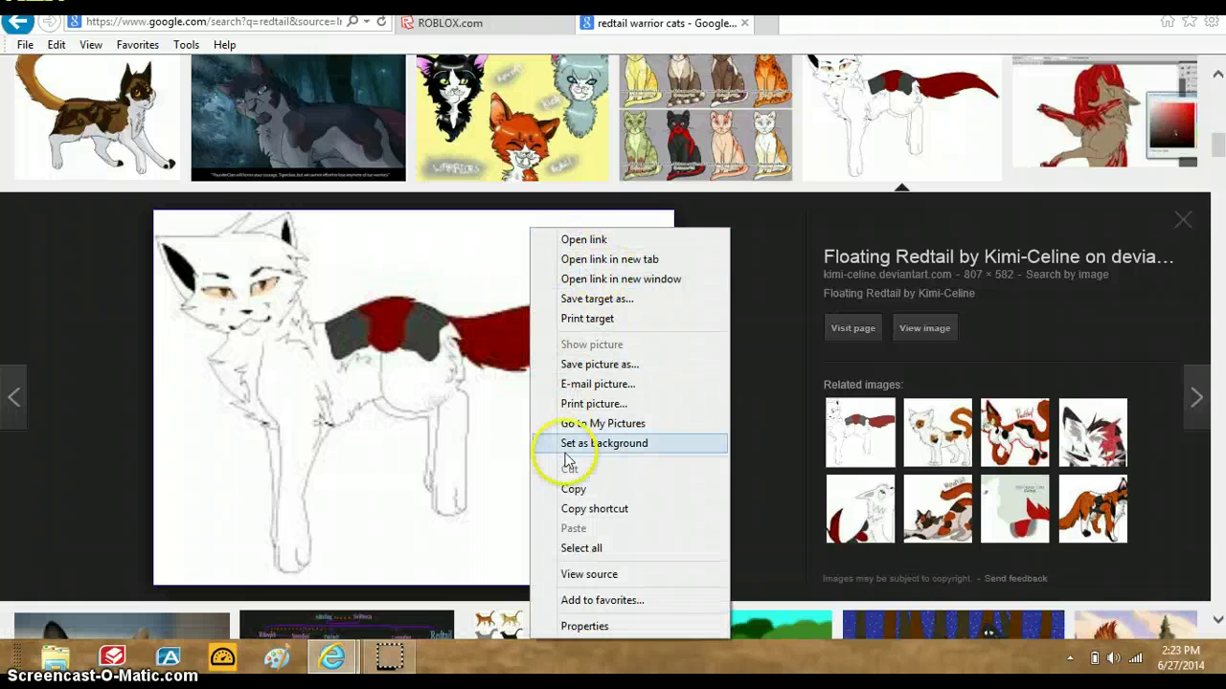
click(575, 364)
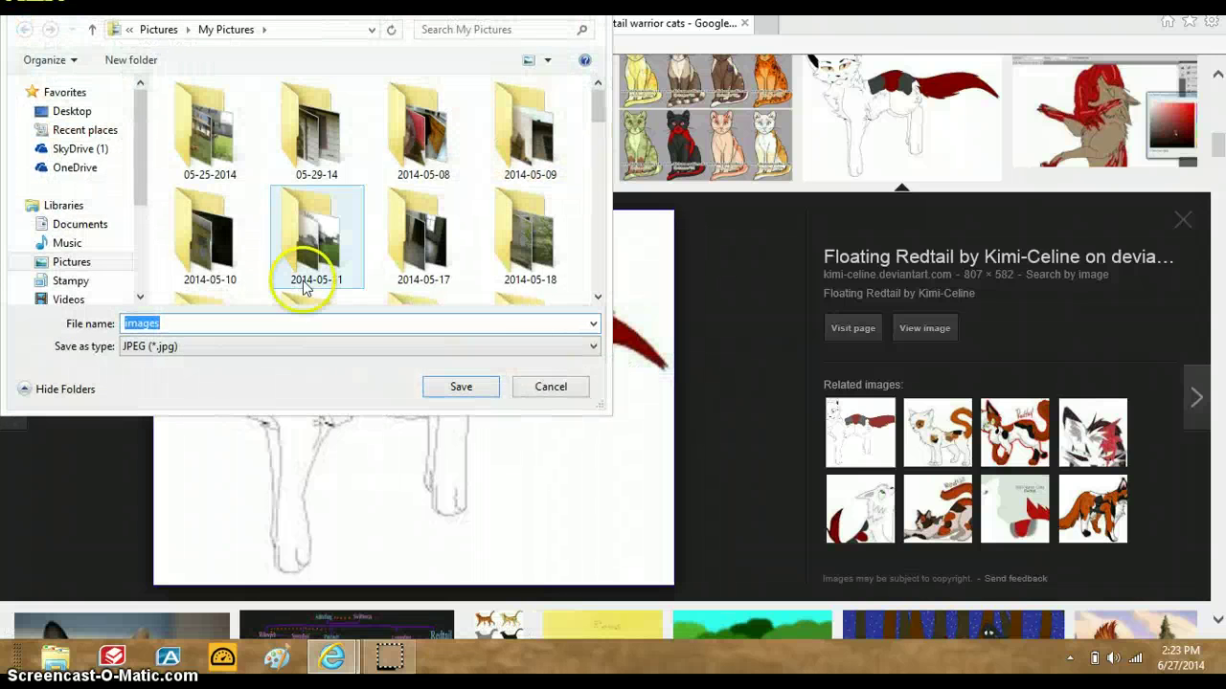
click(72, 261)
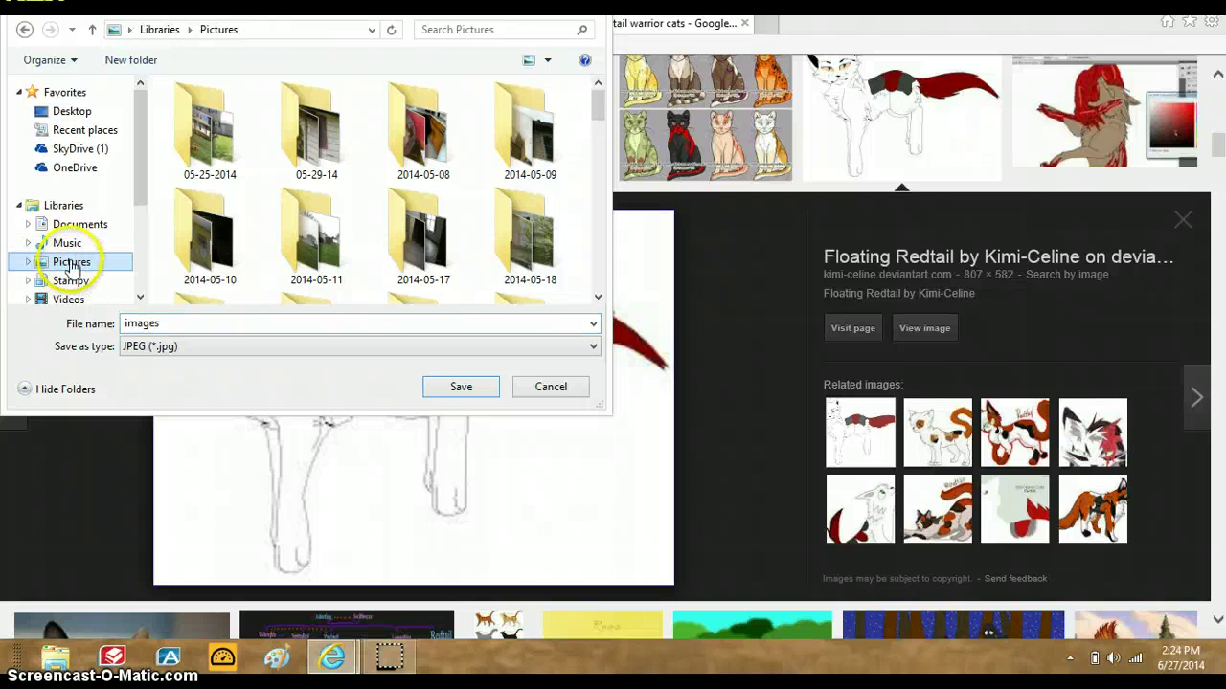
click(598, 297)
click(597, 296)
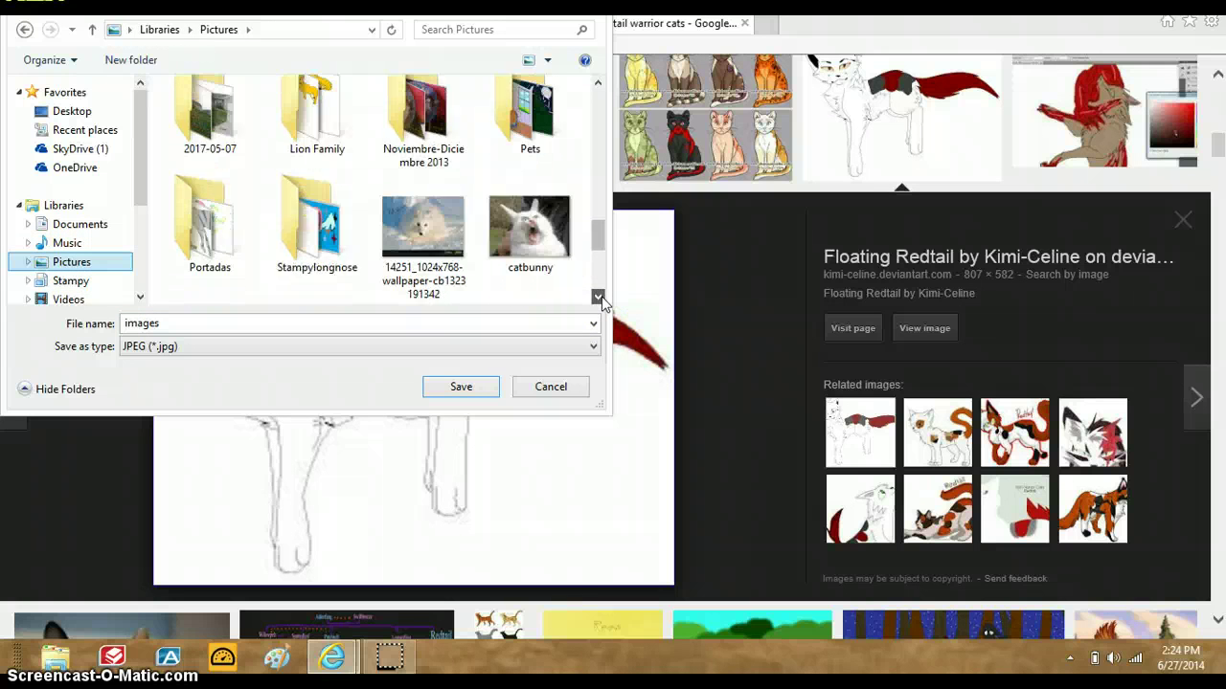
double_click(245, 123)
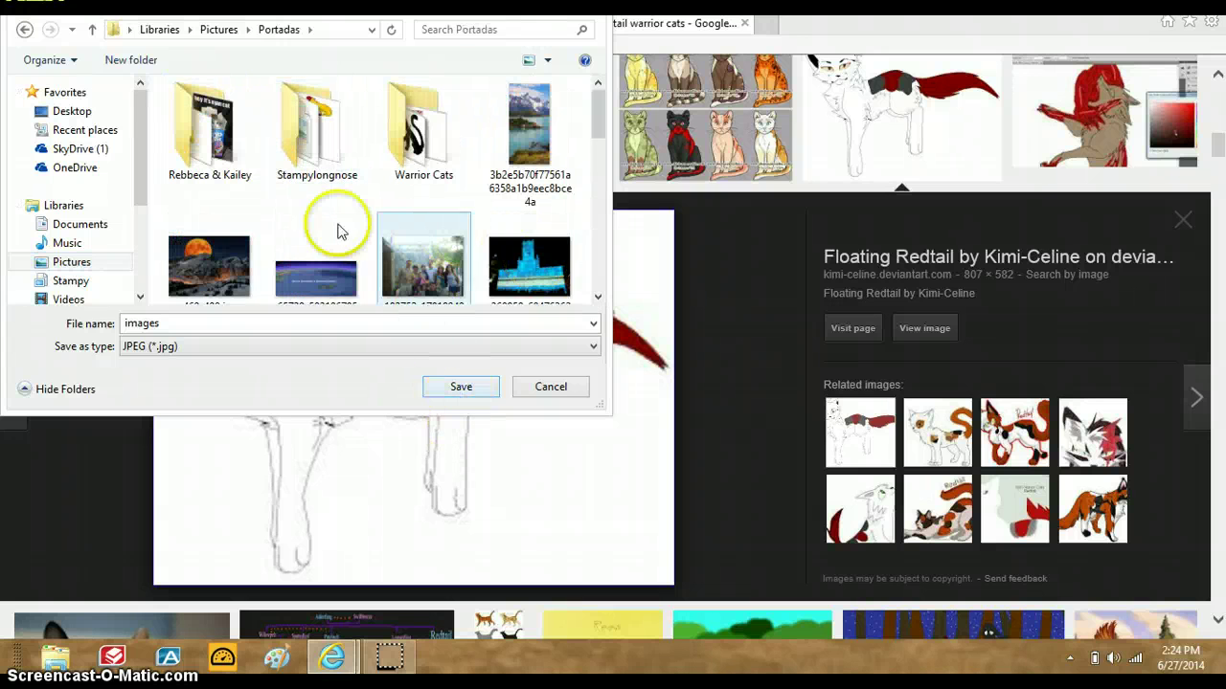
click(419, 125)
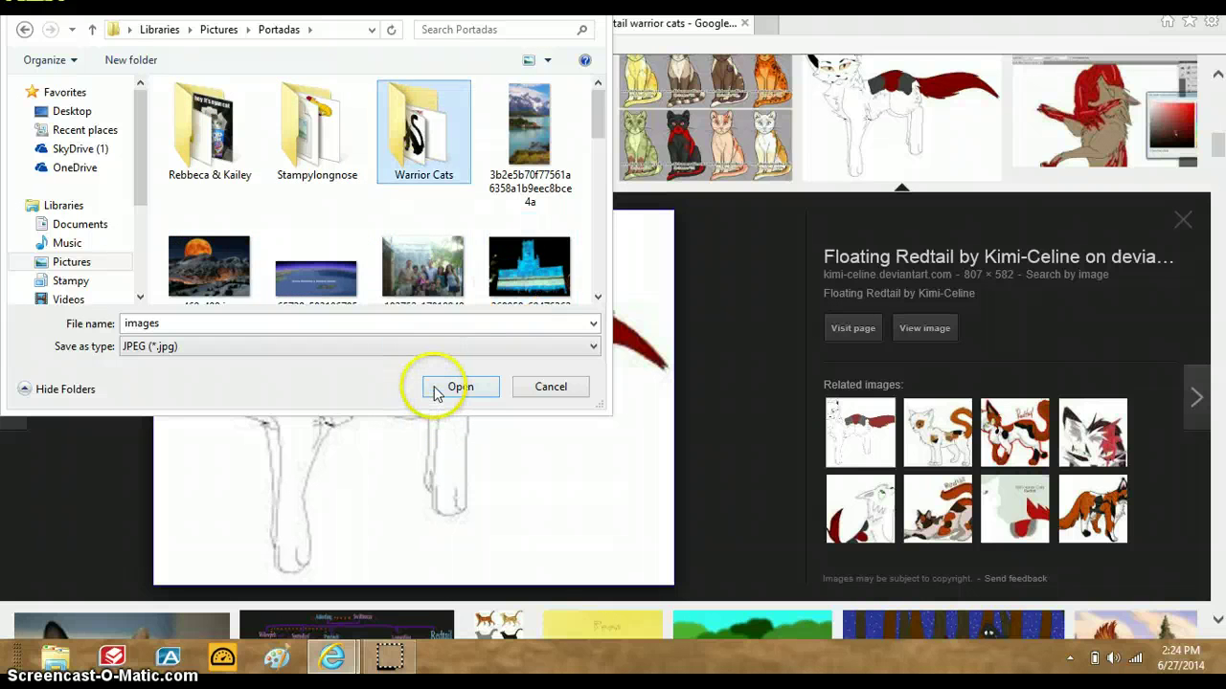
click(432, 388)
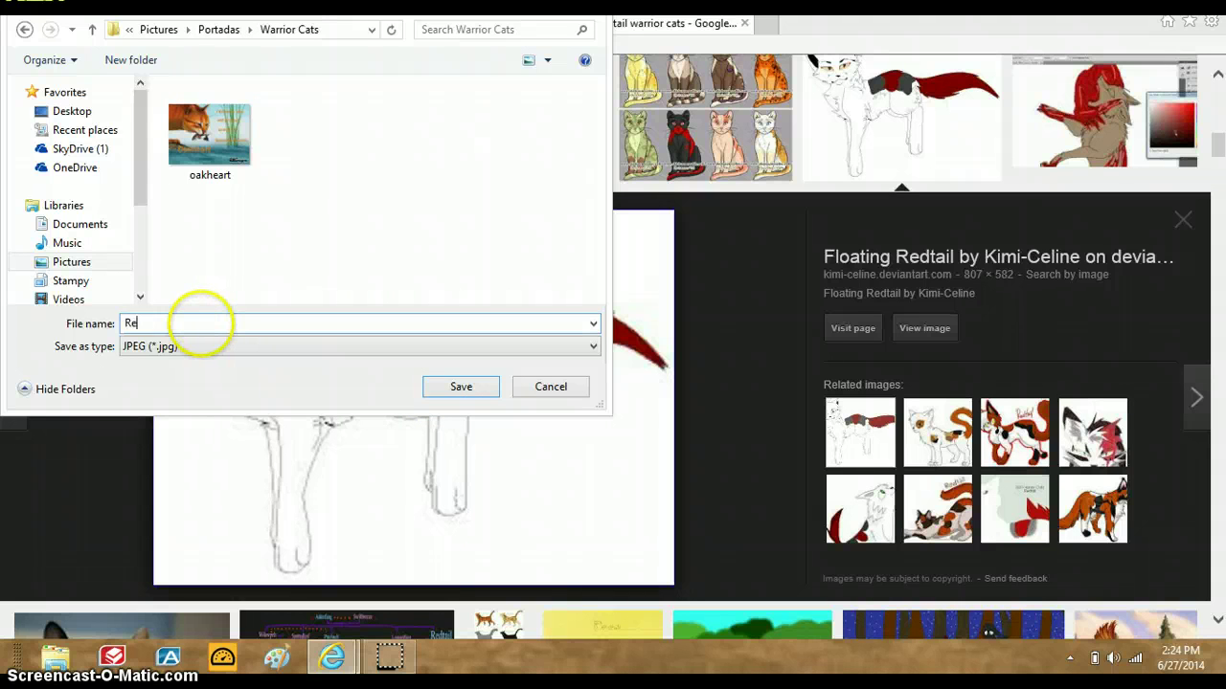
key(Return)
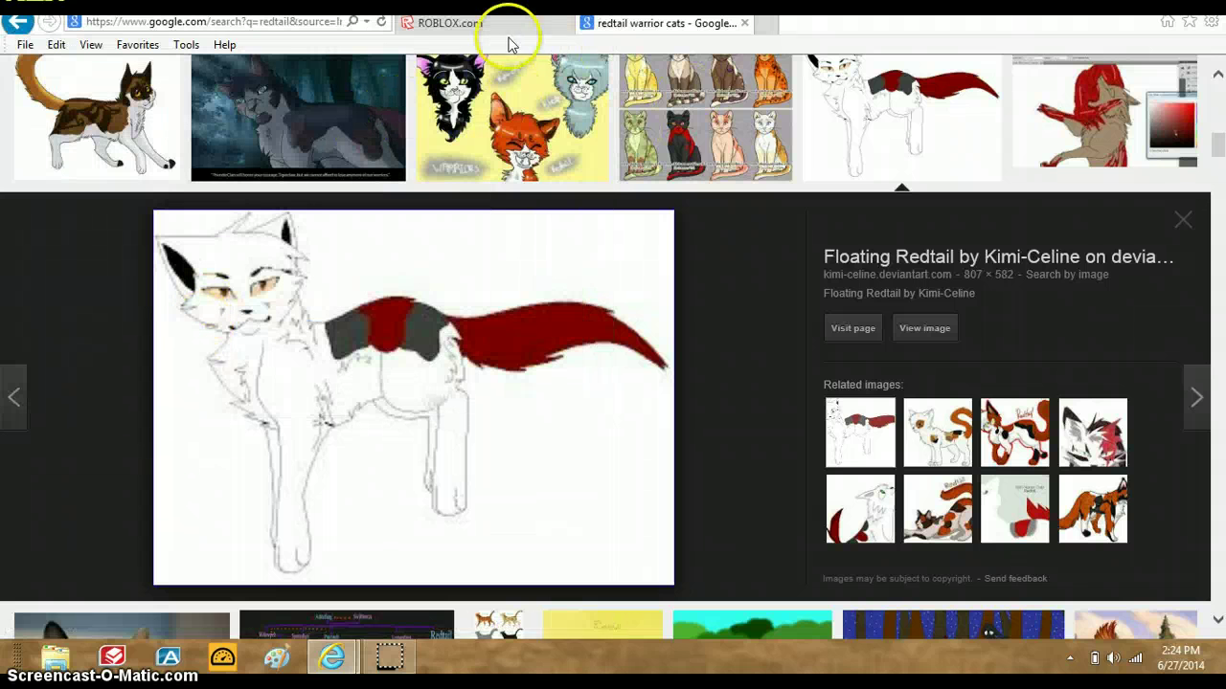
- Start Paint and open the Redtail picture from the Warrior Cats folder
click(293, 660)
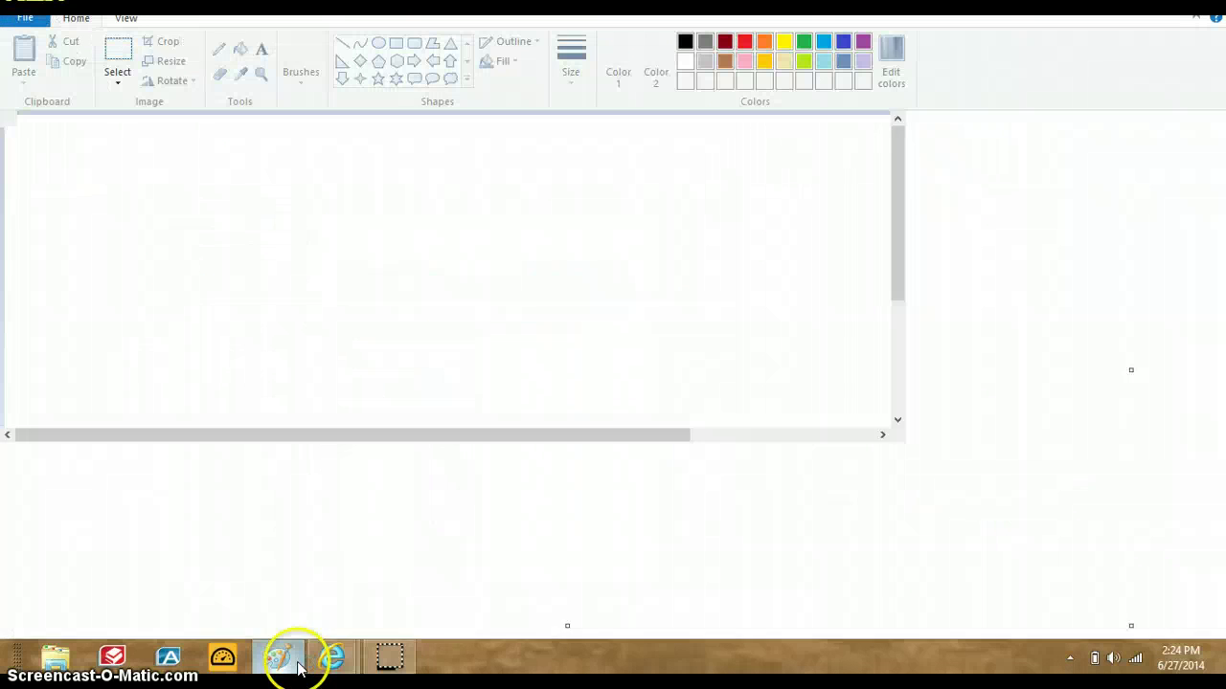
click(25, 18)
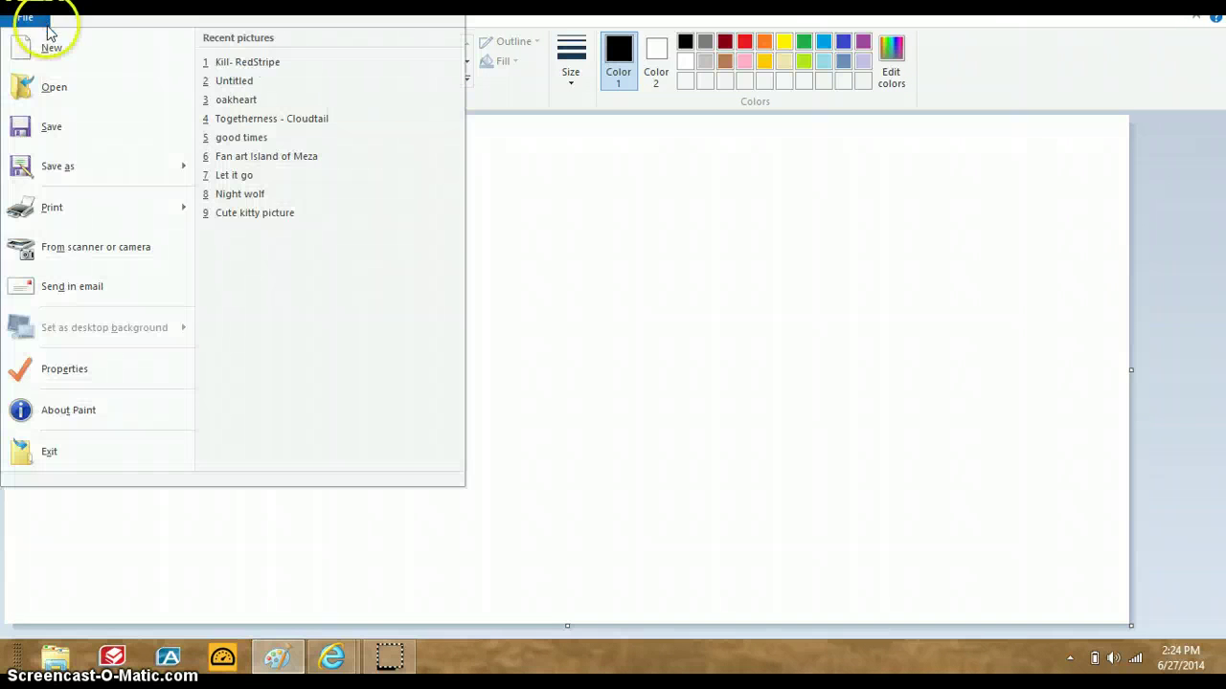
click(80, 102)
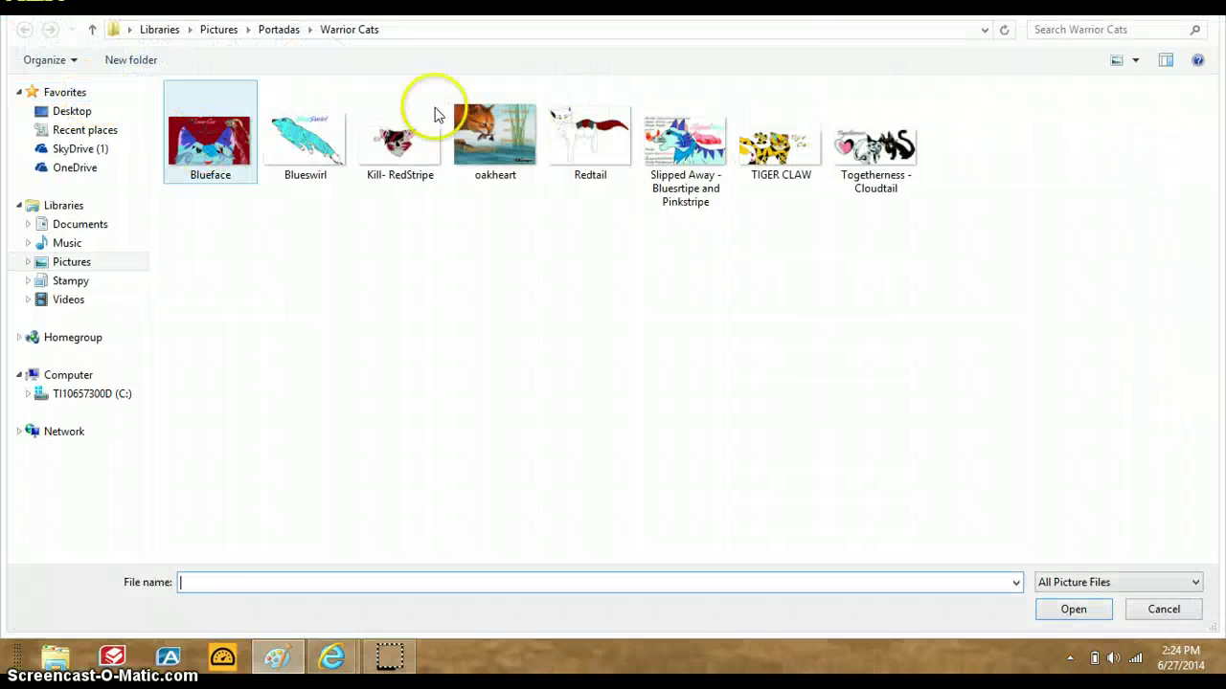
click(593, 144)
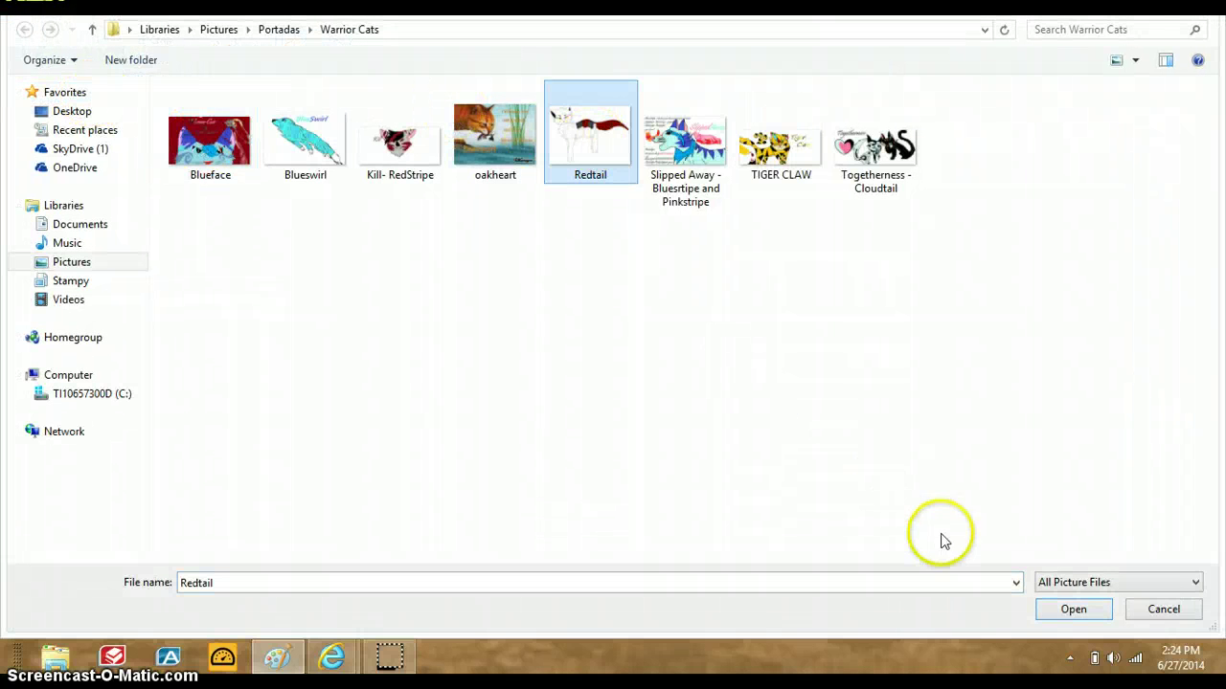
click(1073, 609)
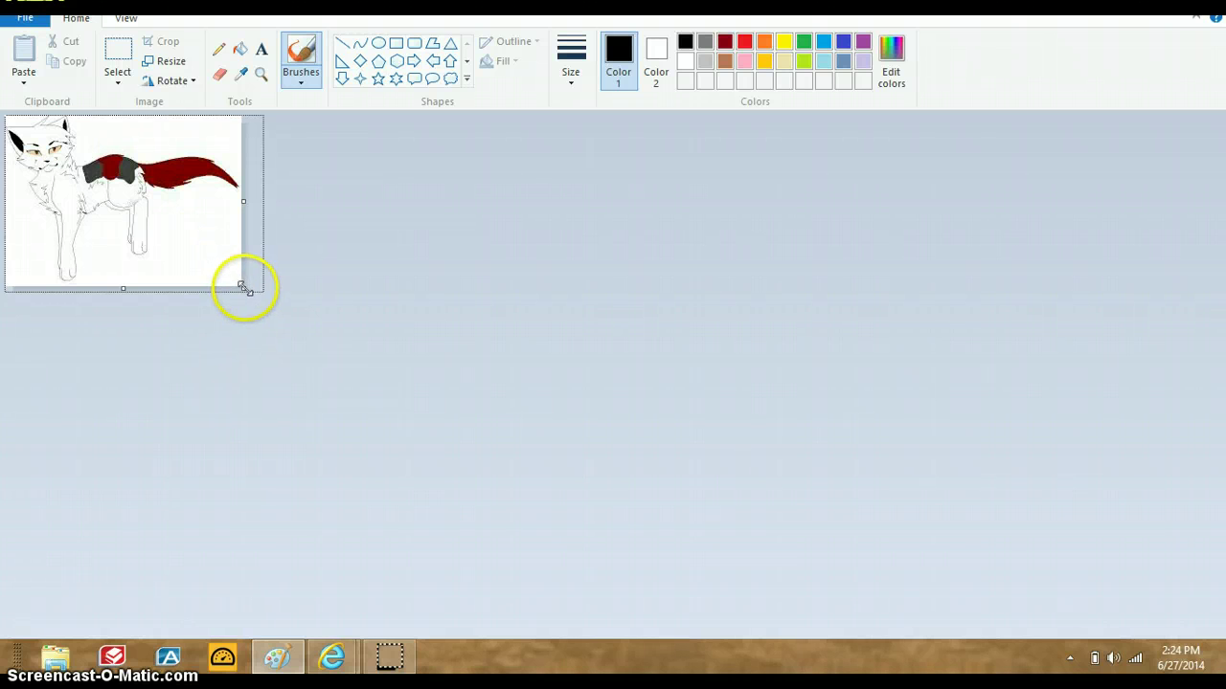
- Enlarge the canvas to over three times the picture's width and separate the reference cat with a black pencil line along its lower and right sides
drag(244, 290, 508, 394)
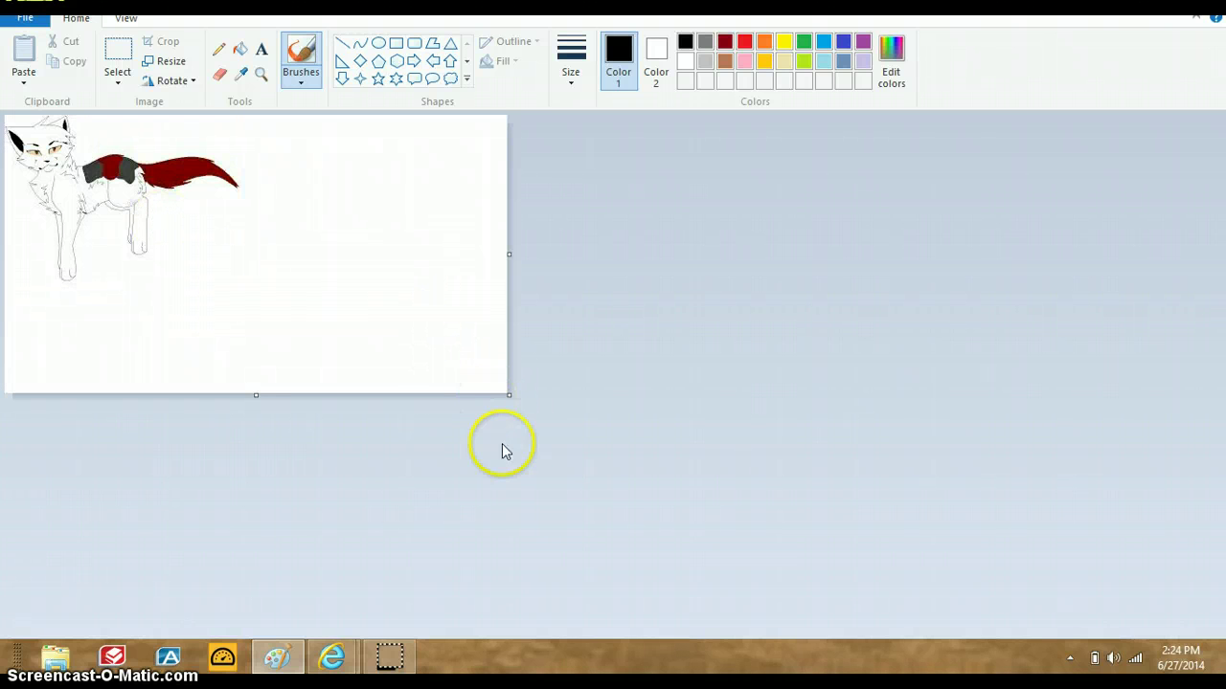
drag(508, 395, 800, 545)
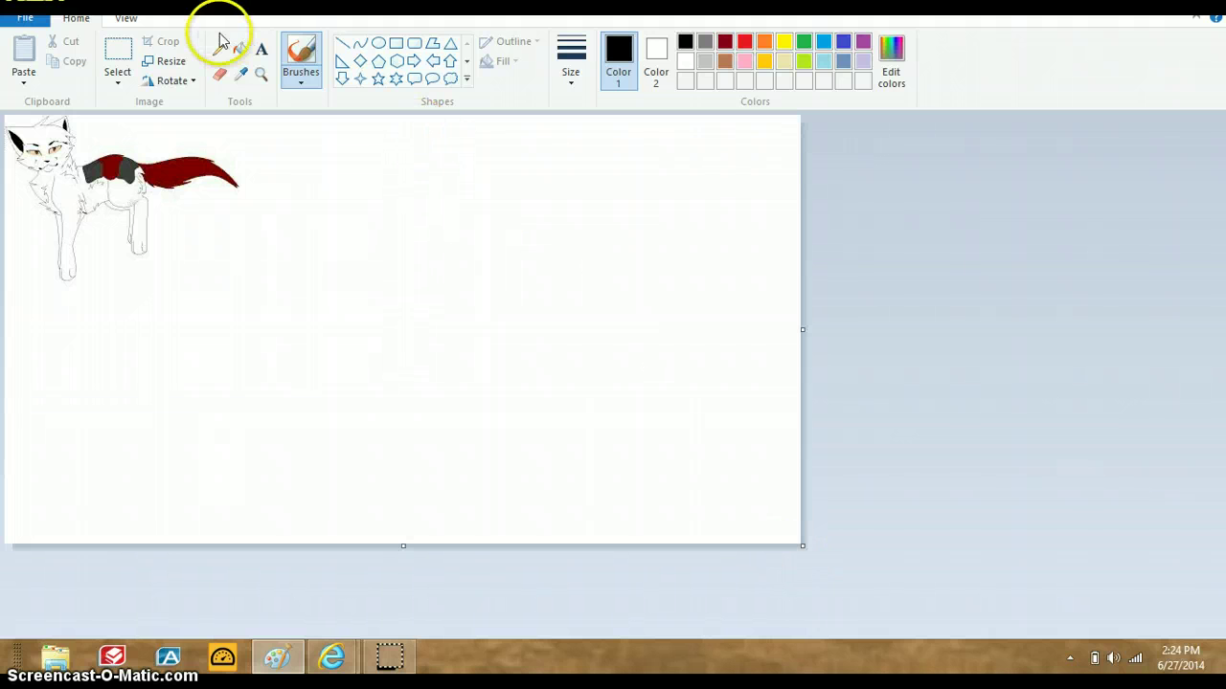
click(220, 48)
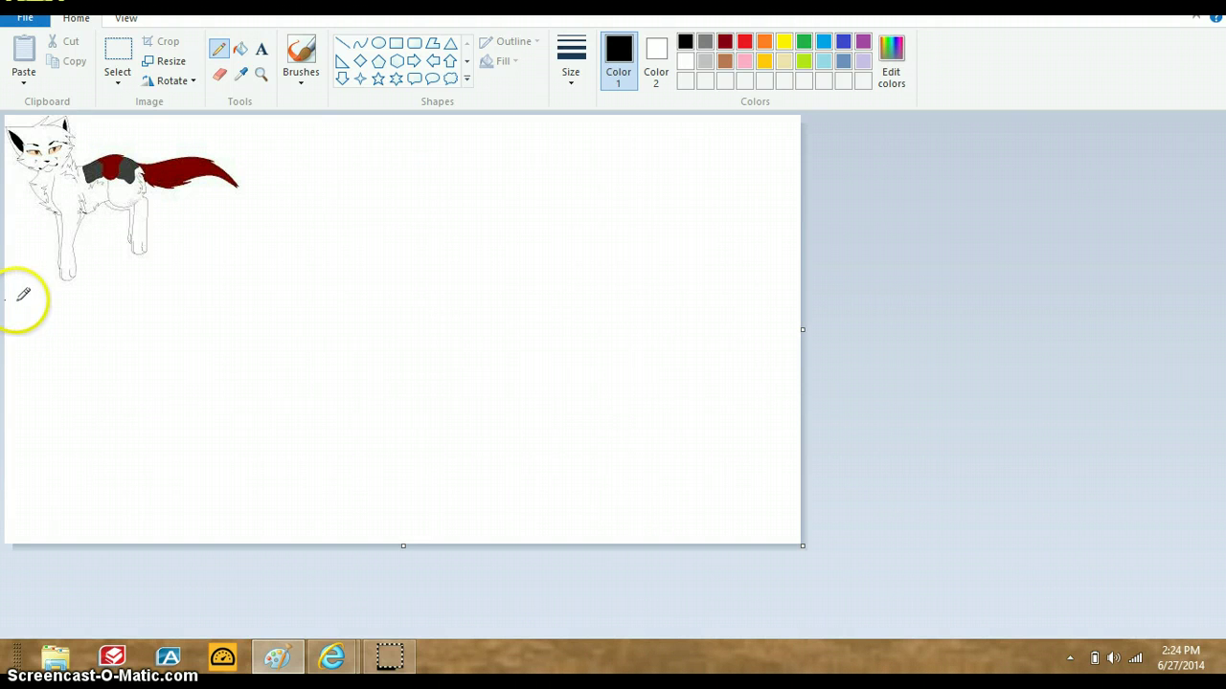
mouse_move(21, 300)
mouse_down()
mouse_move(233, 266)
mouse_move(258, 189)
mouse_move(252, 116)
mouse_up()
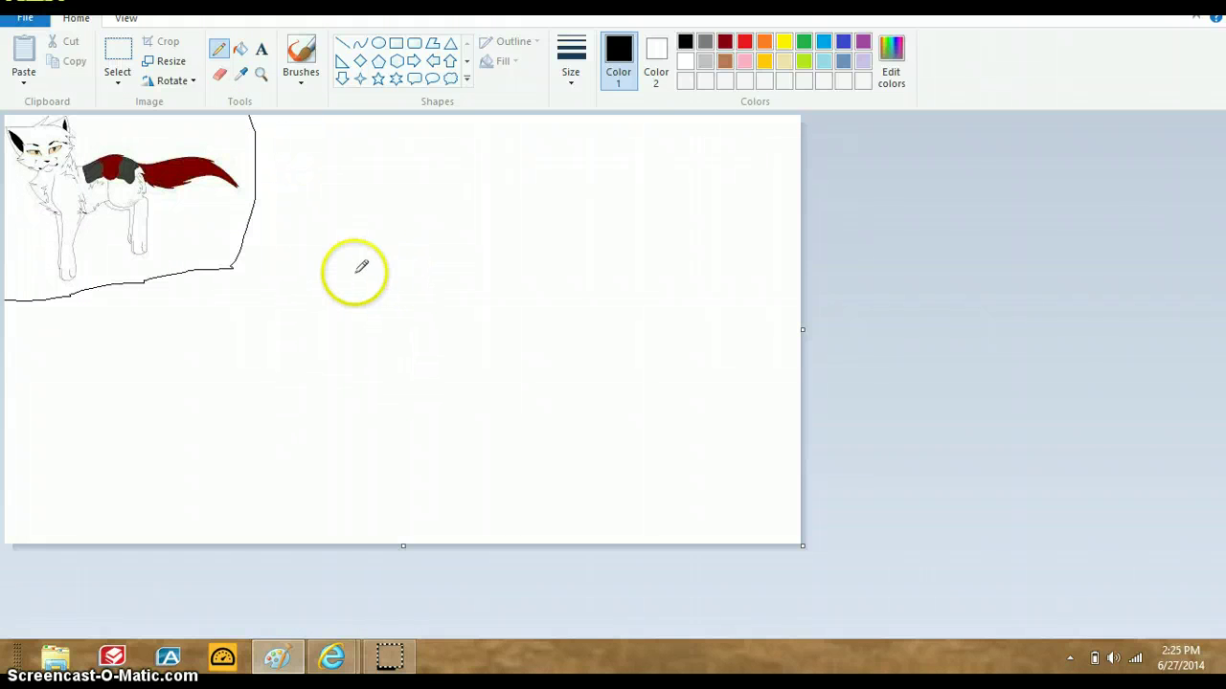
- Sketch the new cat's two pointed ears in black pencil below and to the right of the reference picture, undoing a stray stroke
click(326, 321)
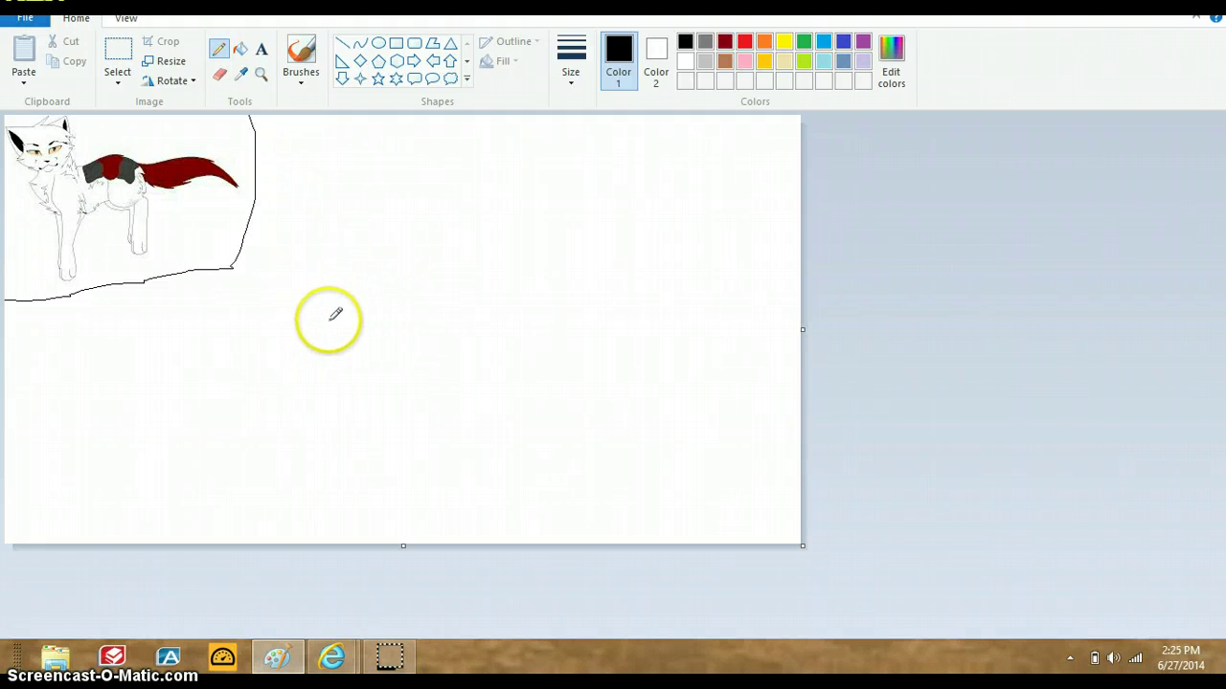
mouse_move(353, 309)
mouse_down()
mouse_move(401, 296)
mouse_move(398, 327)
mouse_move(360, 366)
mouse_up()
mouse_move(321, 307)
mouse_down()
mouse_move(379, 284)
mouse_move(369, 301)
mouse_move(385, 297)
mouse_move(383, 281)
mouse_up()
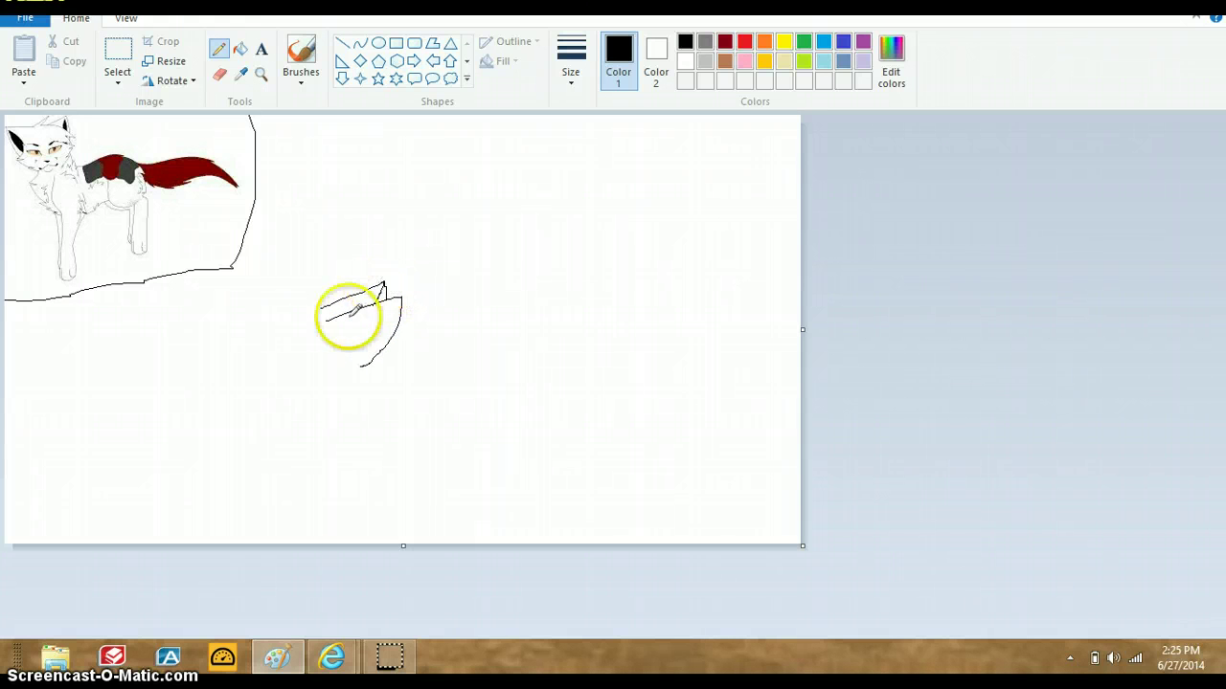
mouse_move(352, 333)
mouse_down()
mouse_move(405, 296)
mouse_move(355, 350)
mouse_move(367, 359)
mouse_move(392, 329)
mouse_up()
key(ctrl+z)
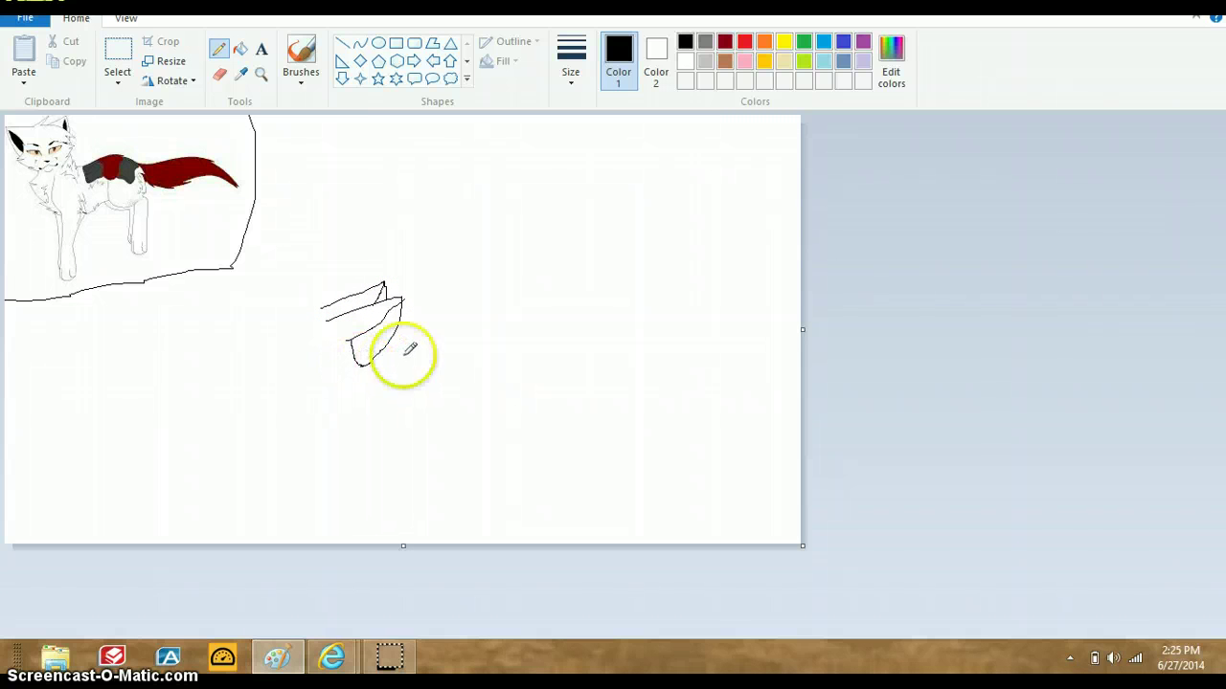
- Draw the cat's left-facing head with forehead tufts, muzzle and cheek fur, and add the back and front leg lines down to the canvas edge
mouse_move(324, 308)
mouse_down()
mouse_move(248, 318)
mouse_move(283, 325)
mouse_move(254, 346)
mouse_move(277, 334)
mouse_move(363, 364)
mouse_move(376, 389)
mouse_move(318, 431)
mouse_up()
mouse_move(242, 320)
mouse_down()
mouse_move(277, 337)
mouse_move(243, 381)
mouse_move(207, 395)
mouse_move(209, 408)
mouse_move(255, 416)
mouse_move(264, 459)
mouse_move(317, 508)
mouse_move(352, 485)
mouse_move(381, 433)
mouse_move(380, 393)
mouse_move(425, 452)
mouse_move(501, 514)
mouse_move(513, 543)
mouse_up()
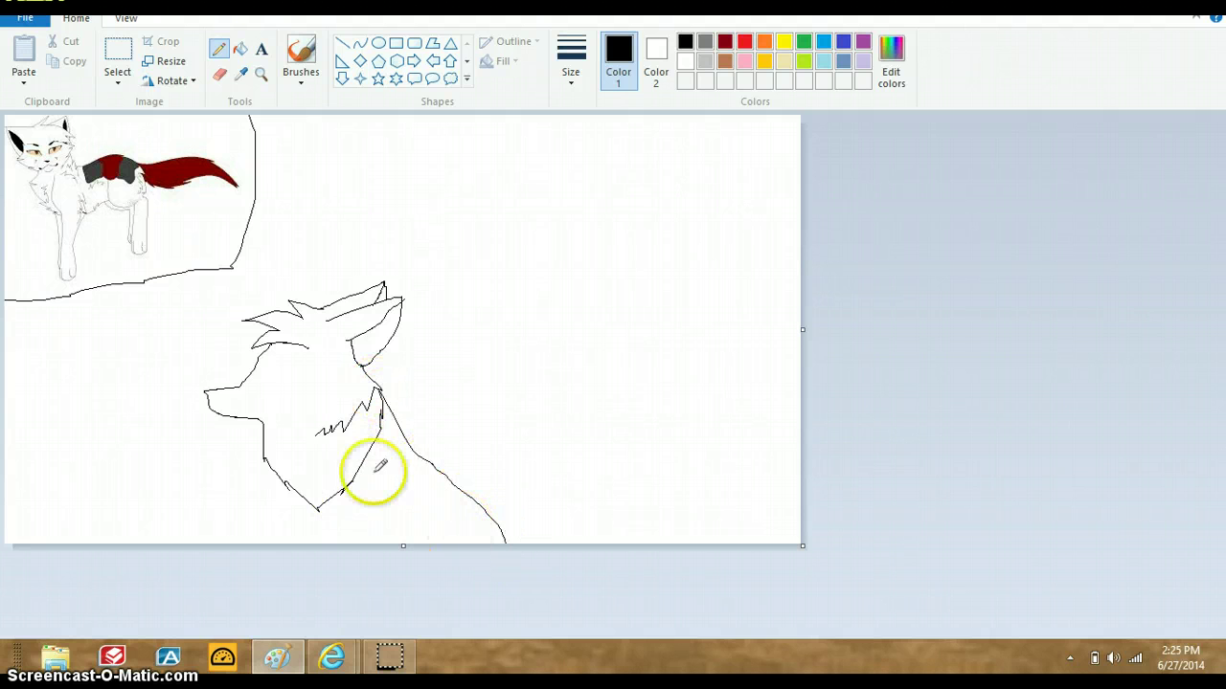
mouse_move(365, 465)
mouse_down()
mouse_move(373, 540)
mouse_move(387, 438)
mouse_move(408, 538)
mouse_up()
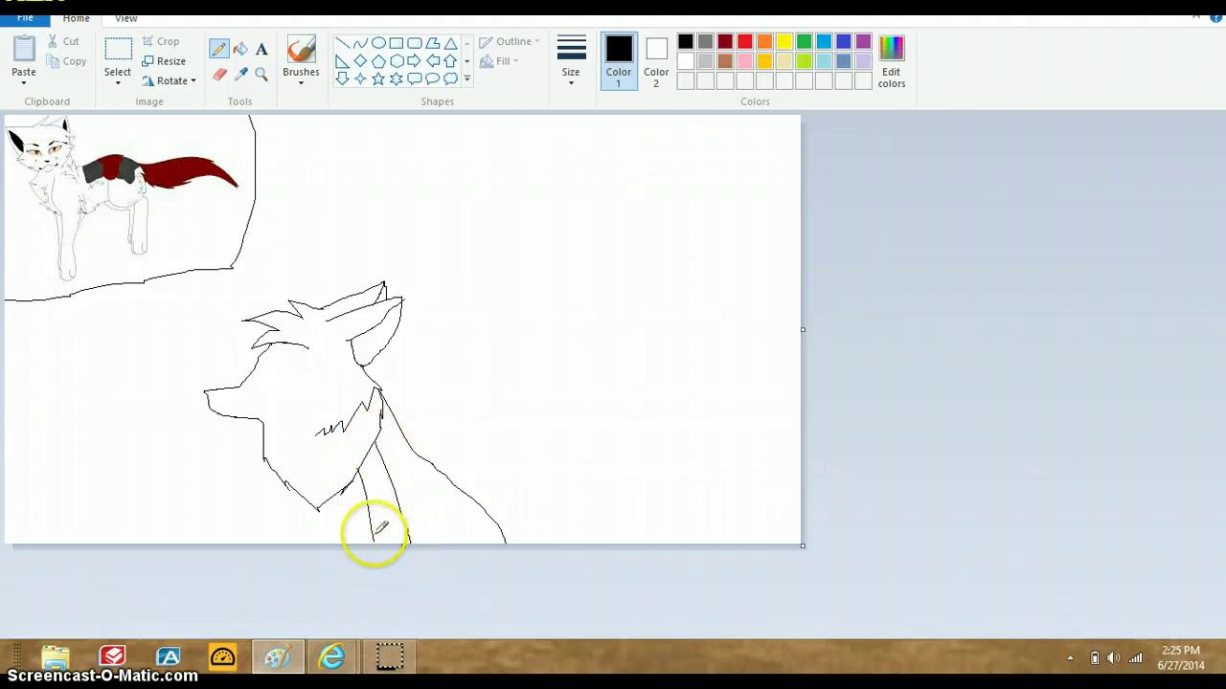
drag(330, 493, 364, 555)
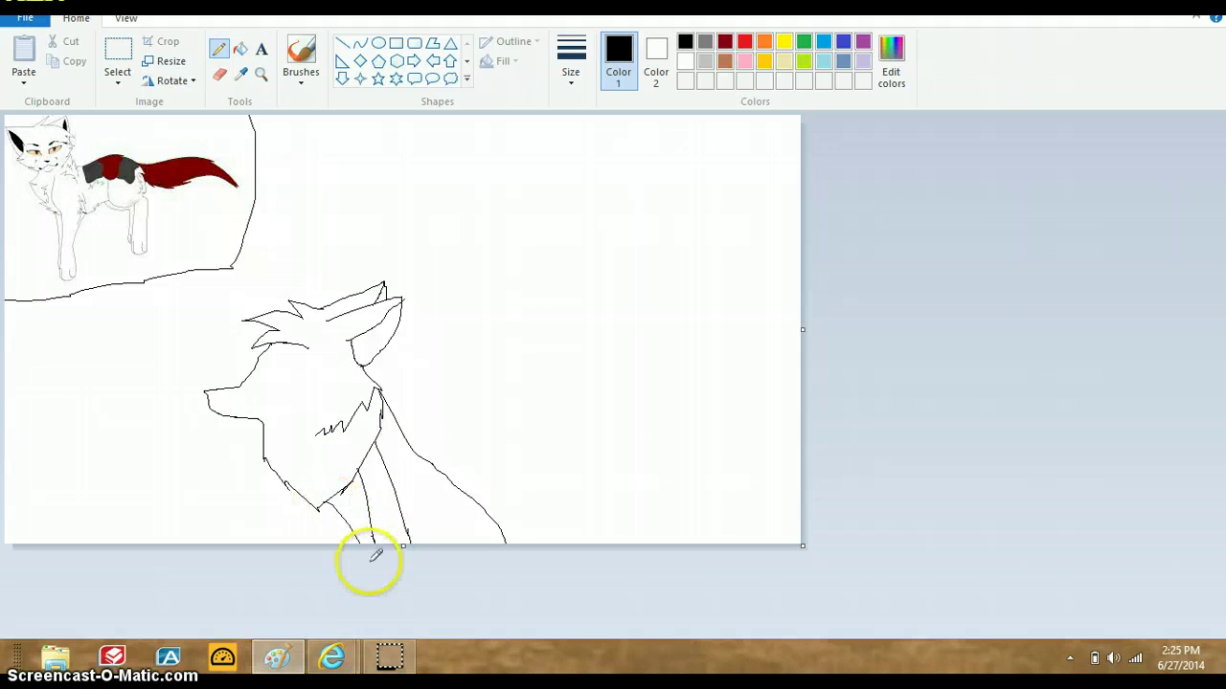
mouse_move(367, 493)
mouse_down()
mouse_move(363, 474)
mouse_move(385, 493)
mouse_up()
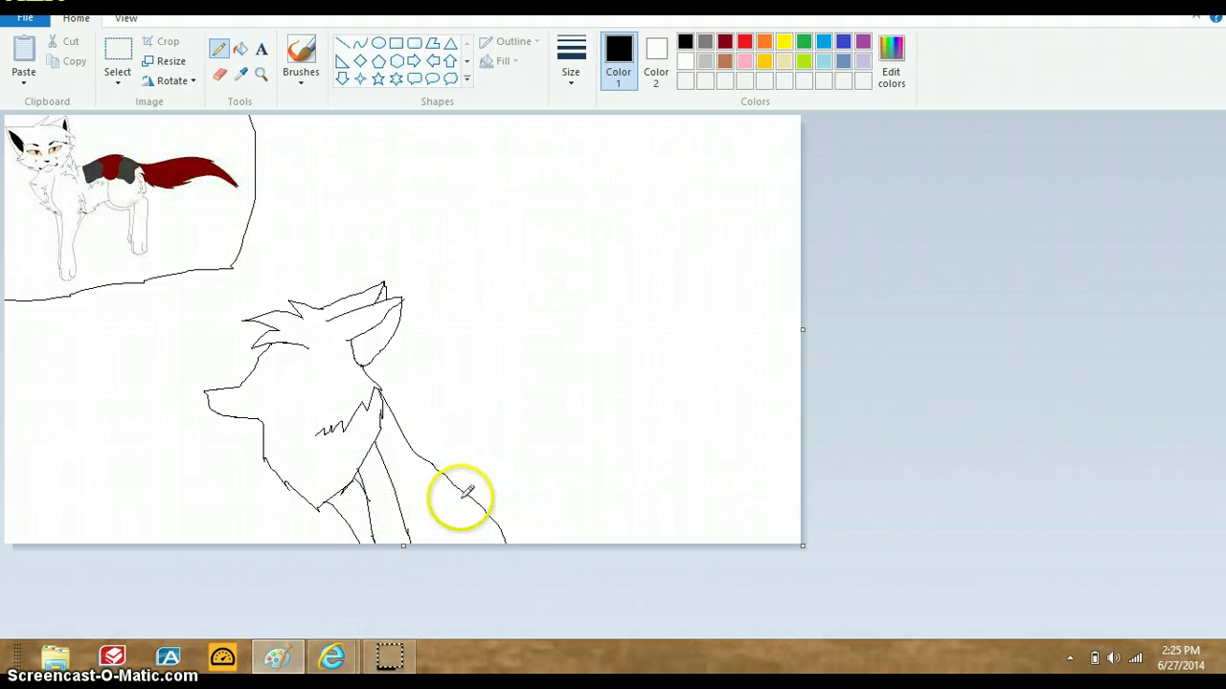
- Draw the haunch and a long tail curving up and over to the right, and add a nose at the tip of the muzzle
mouse_move(466, 494)
mouse_down()
mouse_move(431, 494)
mouse_move(432, 541)
mouse_move(505, 538)
mouse_move(493, 450)
mouse_move(459, 356)
mouse_move(459, 331)
mouse_move(491, 280)
mouse_move(535, 262)
mouse_move(603, 291)
mouse_move(634, 345)
mouse_move(622, 356)
mouse_move(583, 307)
mouse_move(527, 311)
mouse_move(512, 390)
mouse_move(538, 485)
mouse_move(533, 580)
mouse_up()
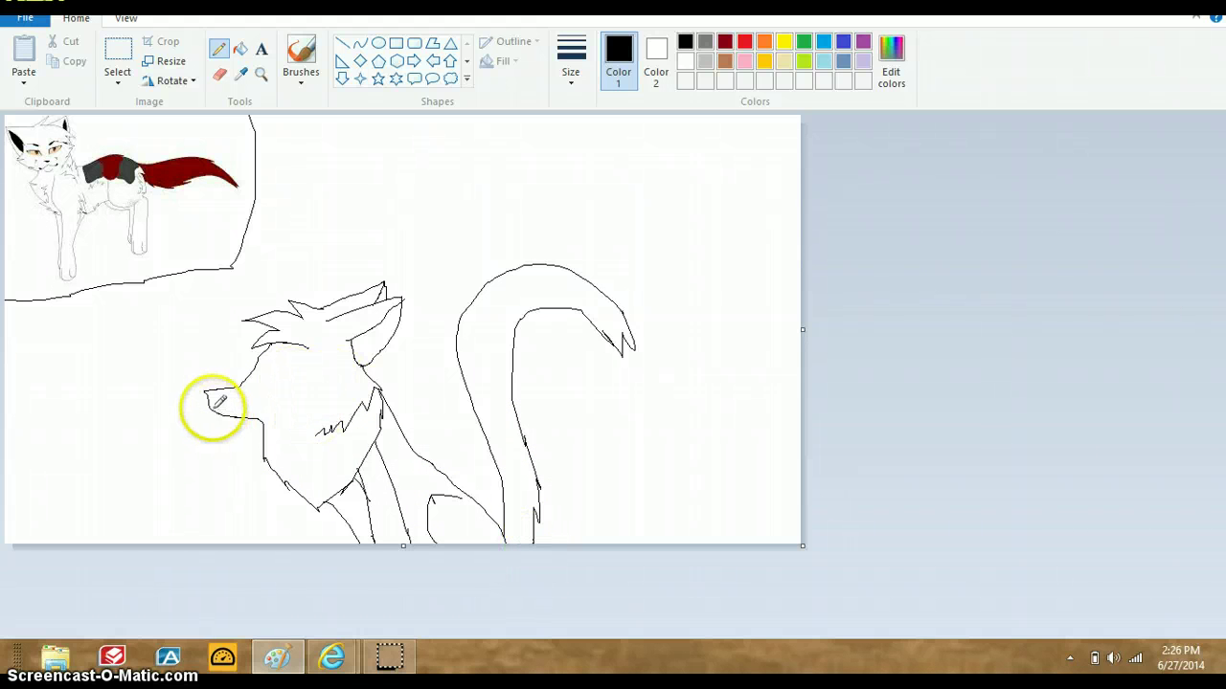
mouse_move(203, 388)
mouse_down()
mouse_move(243, 383)
mouse_move(202, 387)
mouse_up()
drag(195, 384, 213, 404)
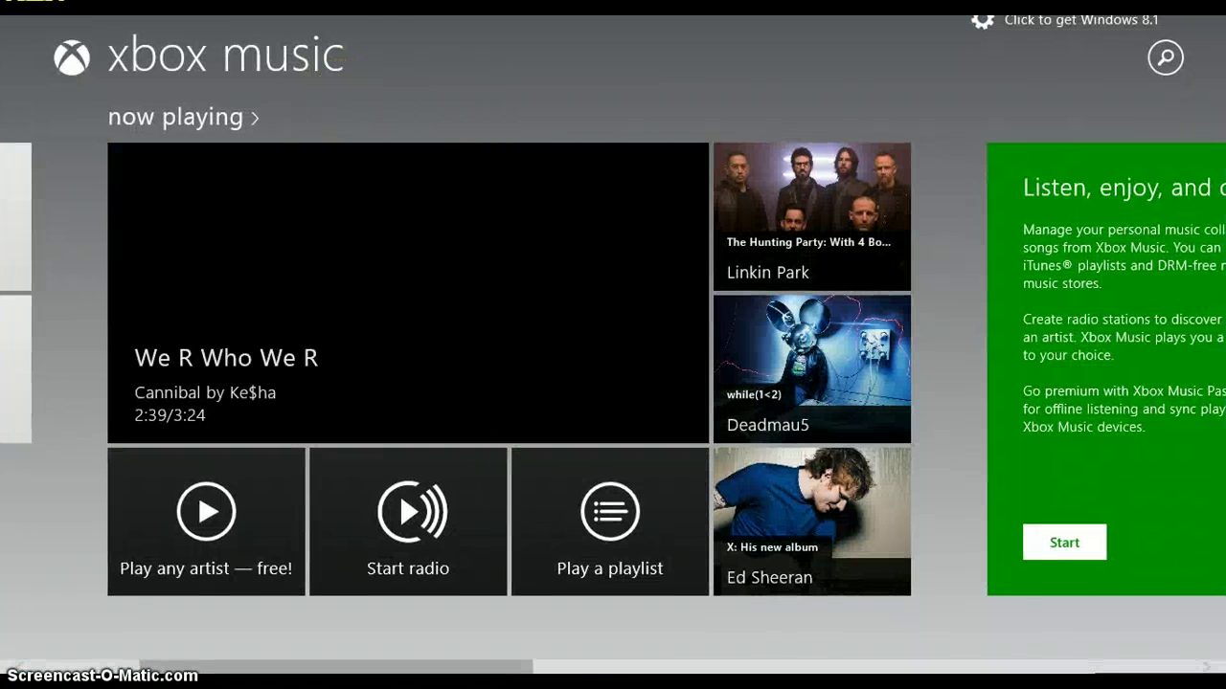
- Switch from Xbox Music back to the cat drawing in Paint
click(29, 31)
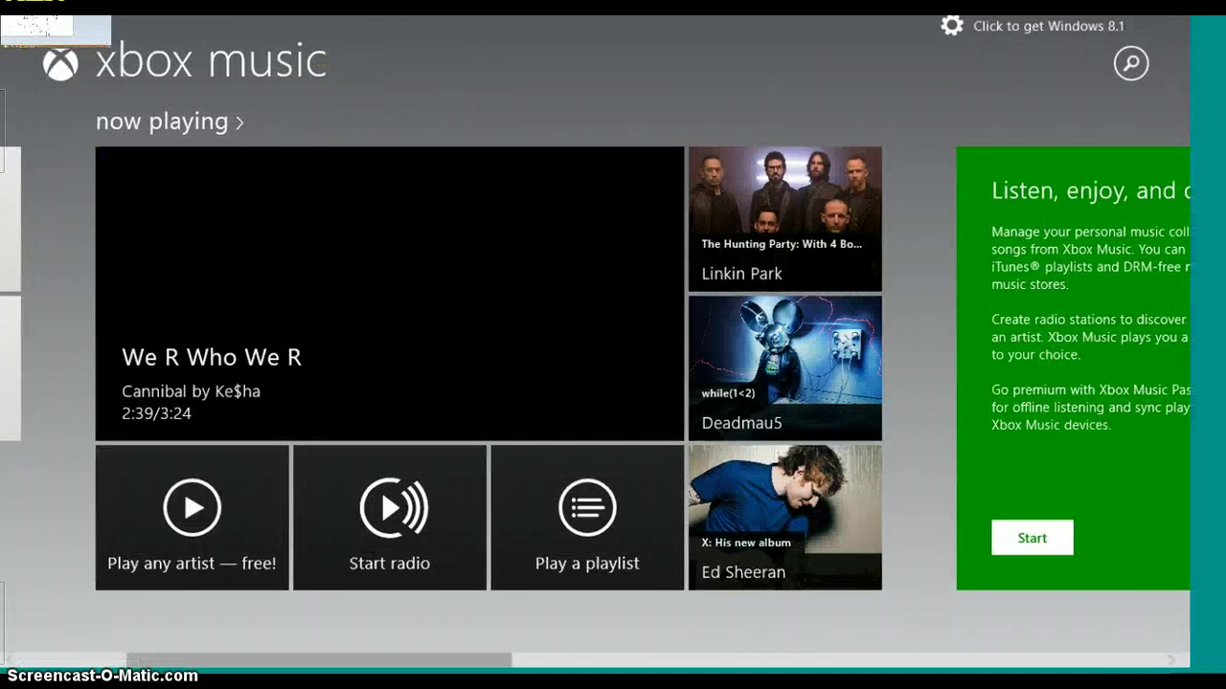
click(55, 30)
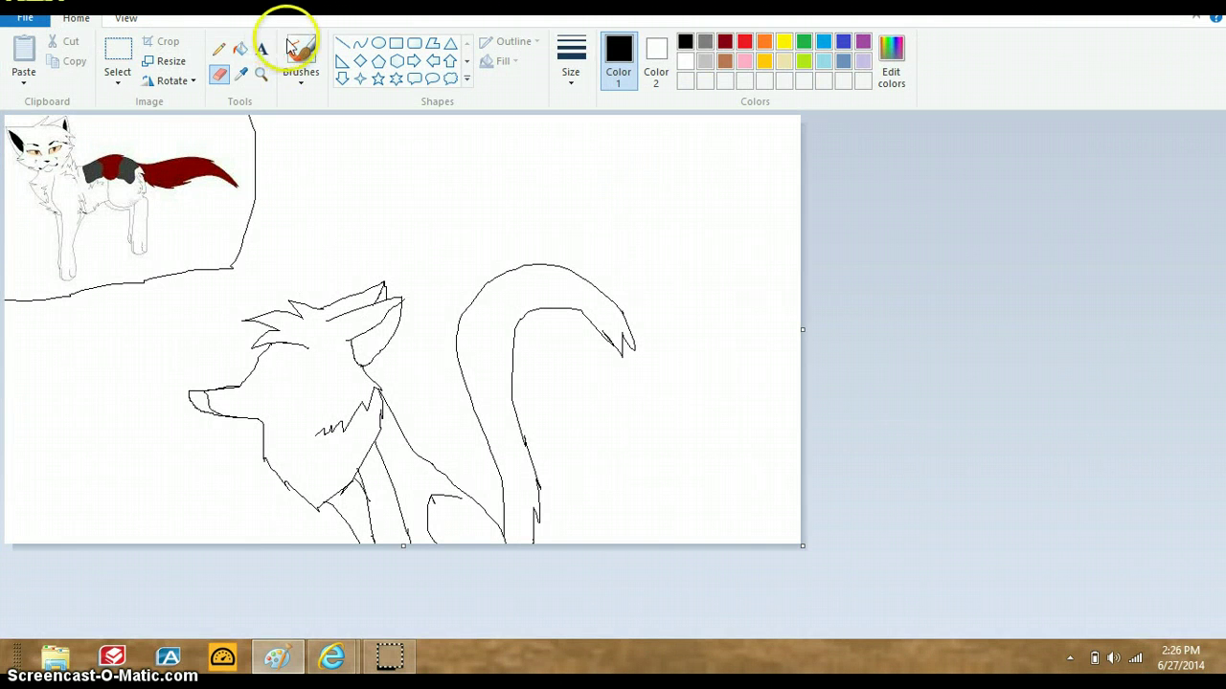
- Erase the curved nose line at the tip of the cat's muzzle using the thinnest eraser size
click(571, 69)
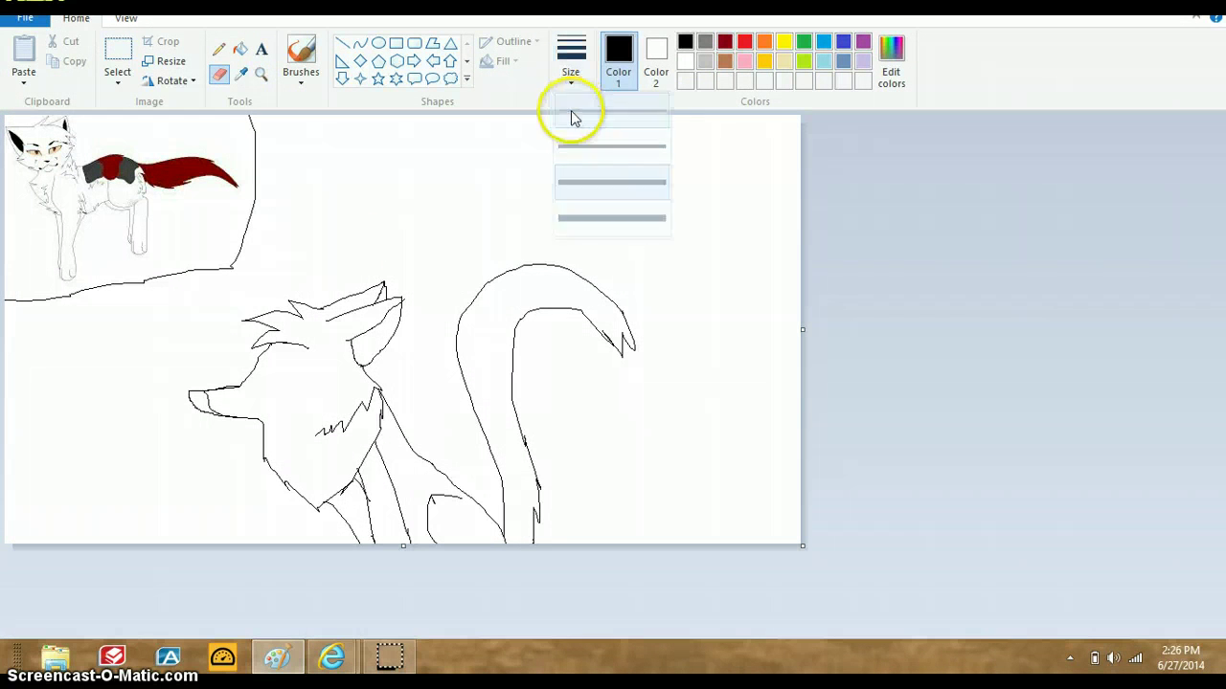
click(575, 112)
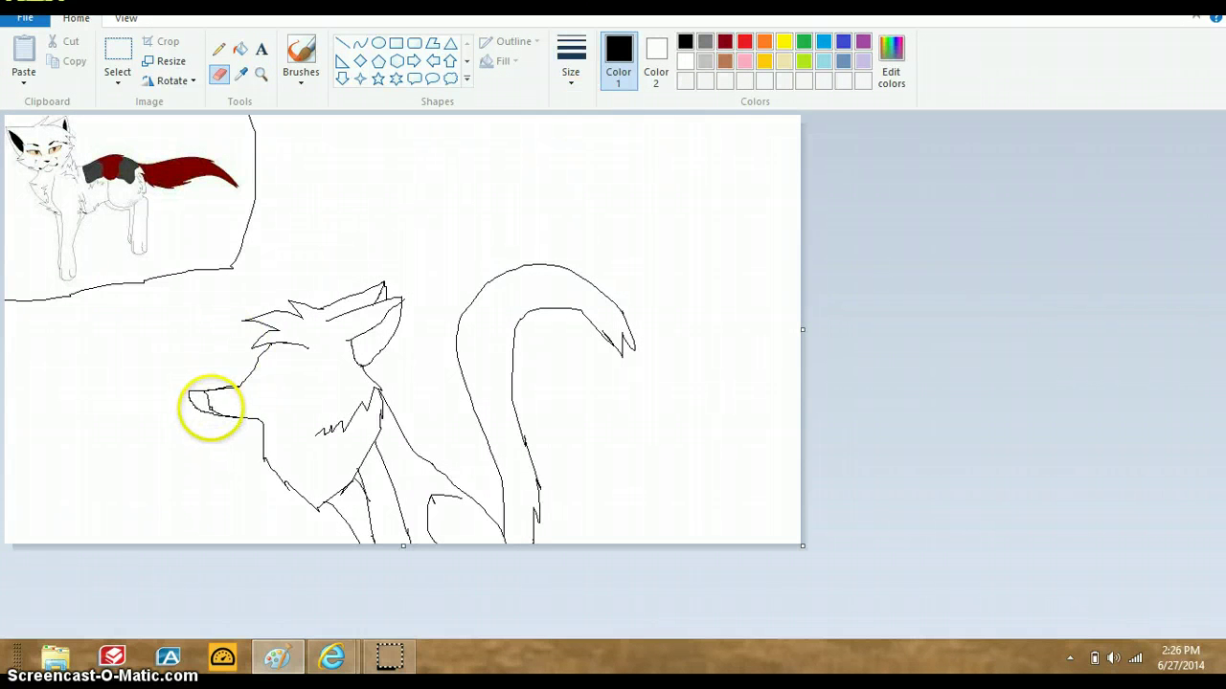
drag(211, 409, 207, 399)
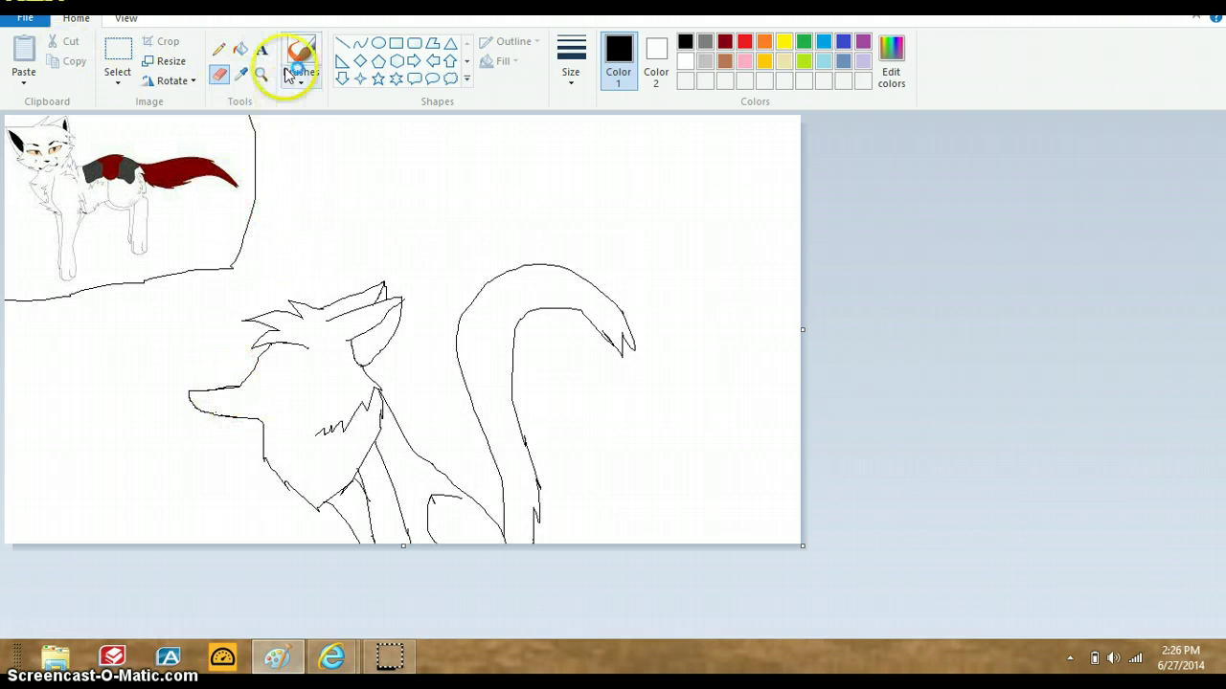
- Write the notes "brb" and "back" in a text box above the cat, deleting each one again
click(261, 49)
click(335, 203)
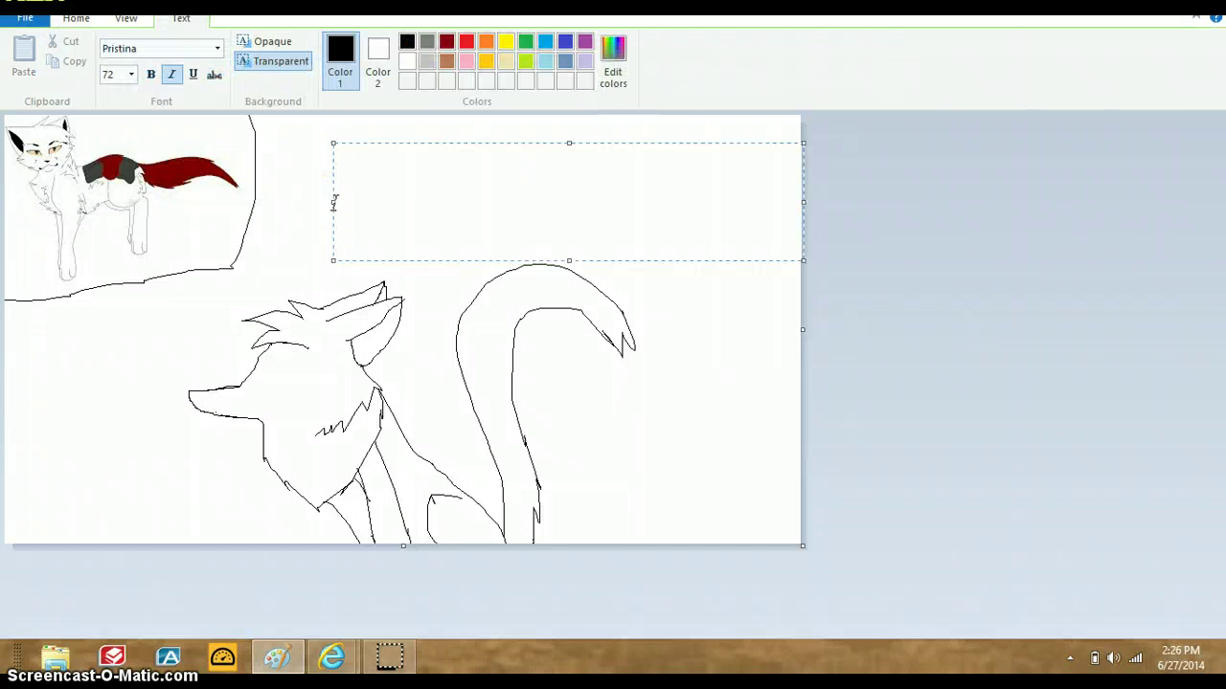
text(brb)
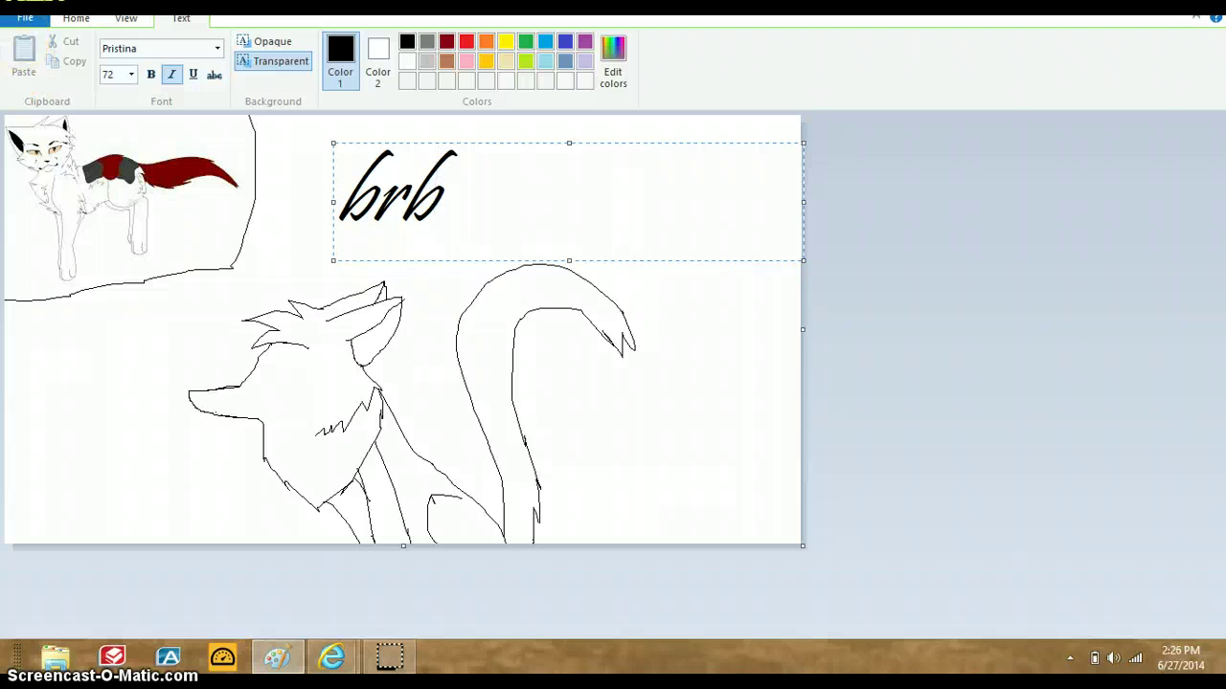
key(BackSpace)
key(BackSpace)
key(BackSpace)
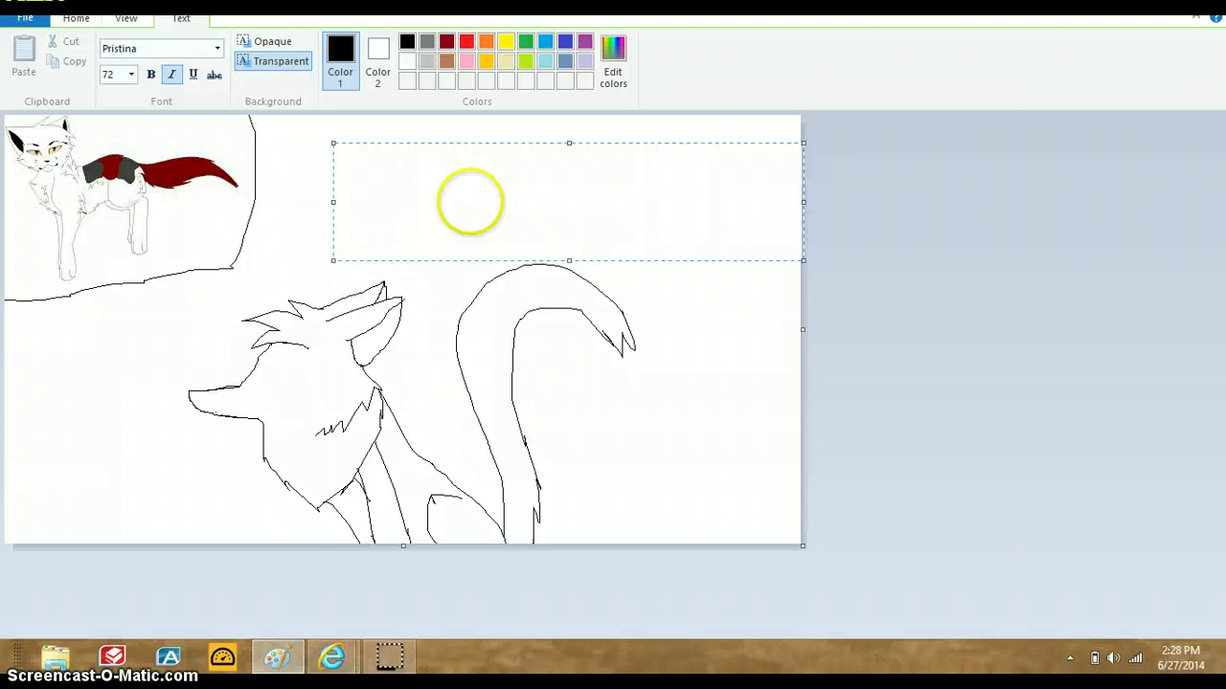
text(back)
key(BackSpace)
key(BackSpace)
key(BackSpace)
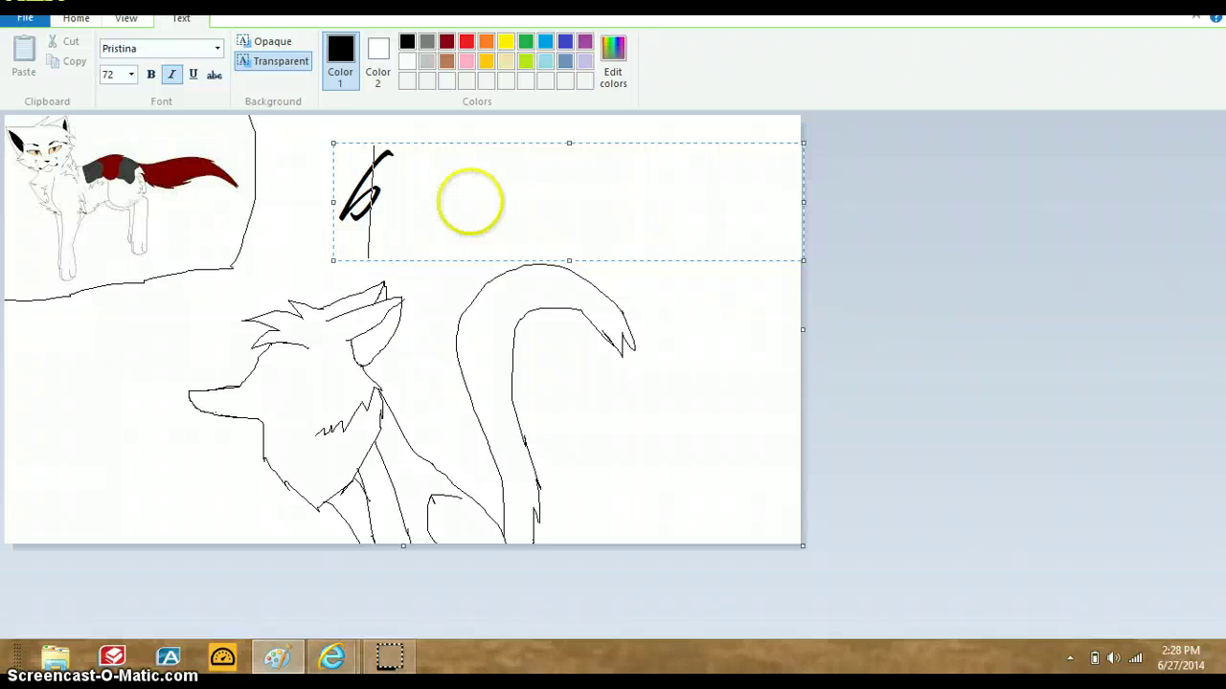
key(BackSpace)
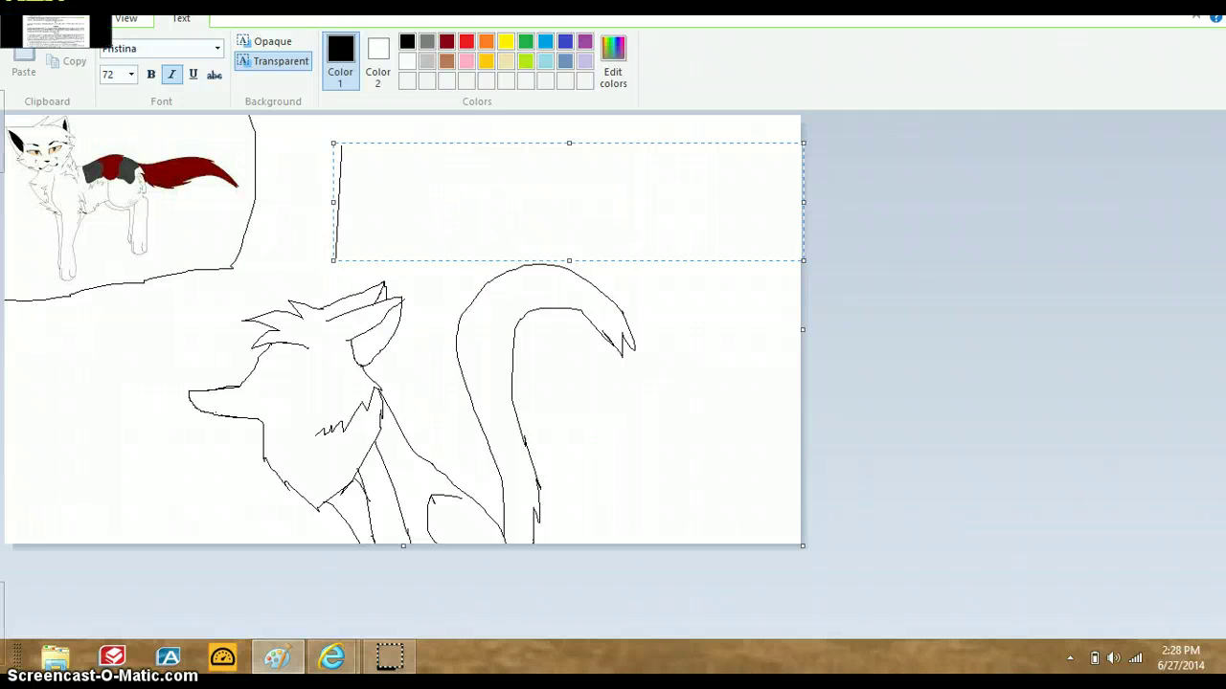
- Switch to Xbox Music, resume playing "We R Who We R", and return to the cat drawing in Paint
click(29, 29)
click(29, 29)
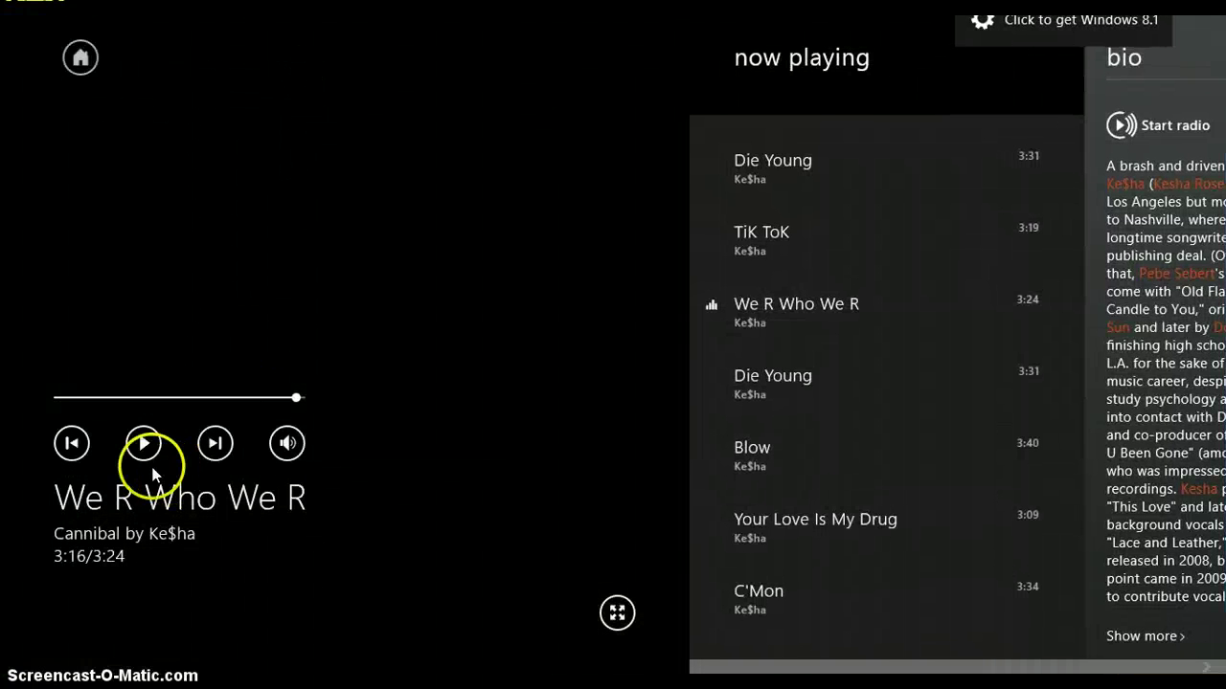
click(143, 443)
click(29, 29)
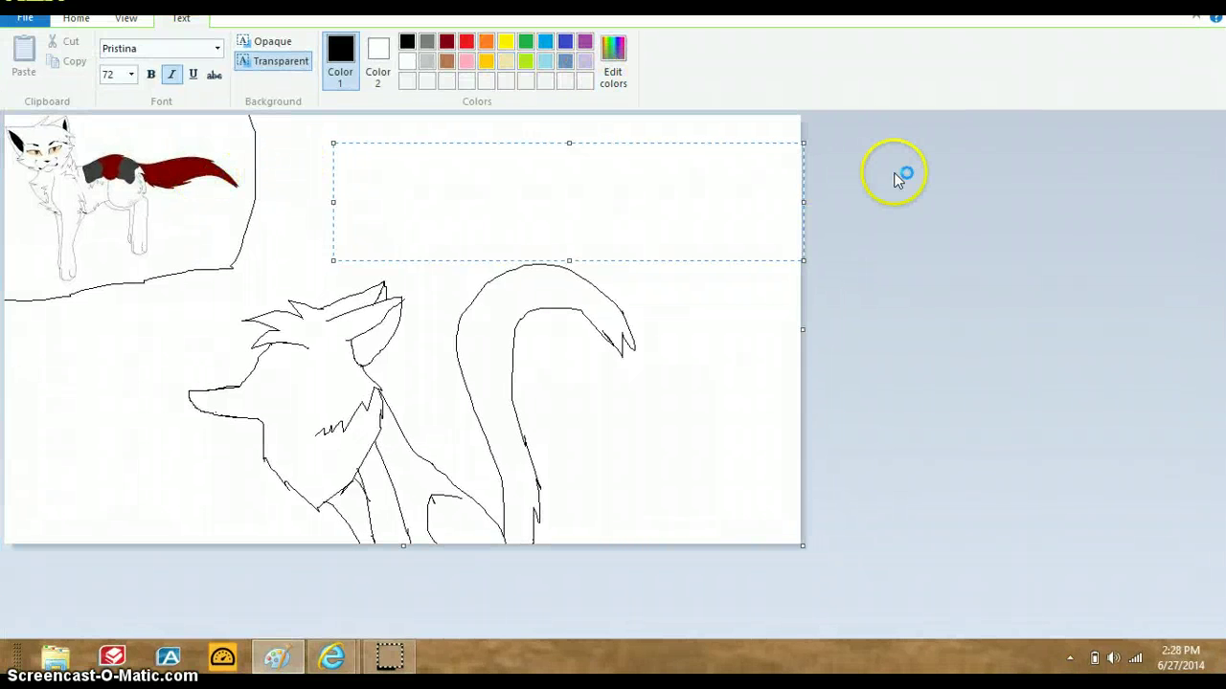
- Dismiss the empty text box, pencil a new nose line on the muzzle, and outline patch markings across the cat's back
click(296, 233)
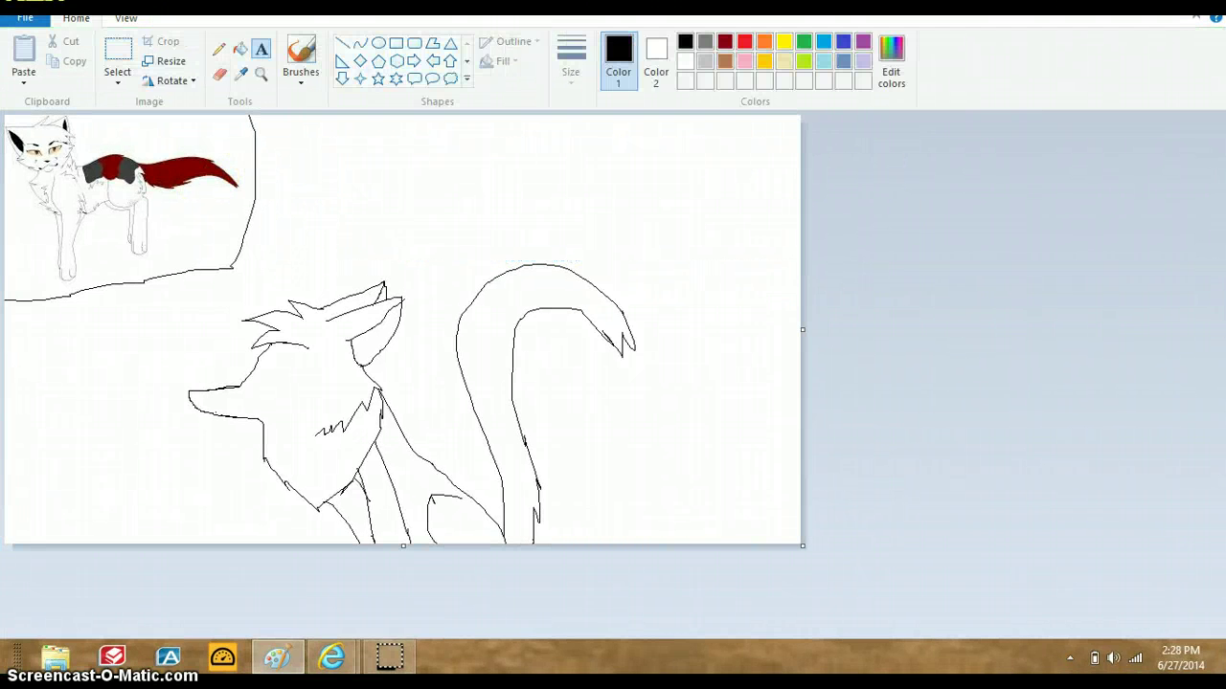
click(219, 50)
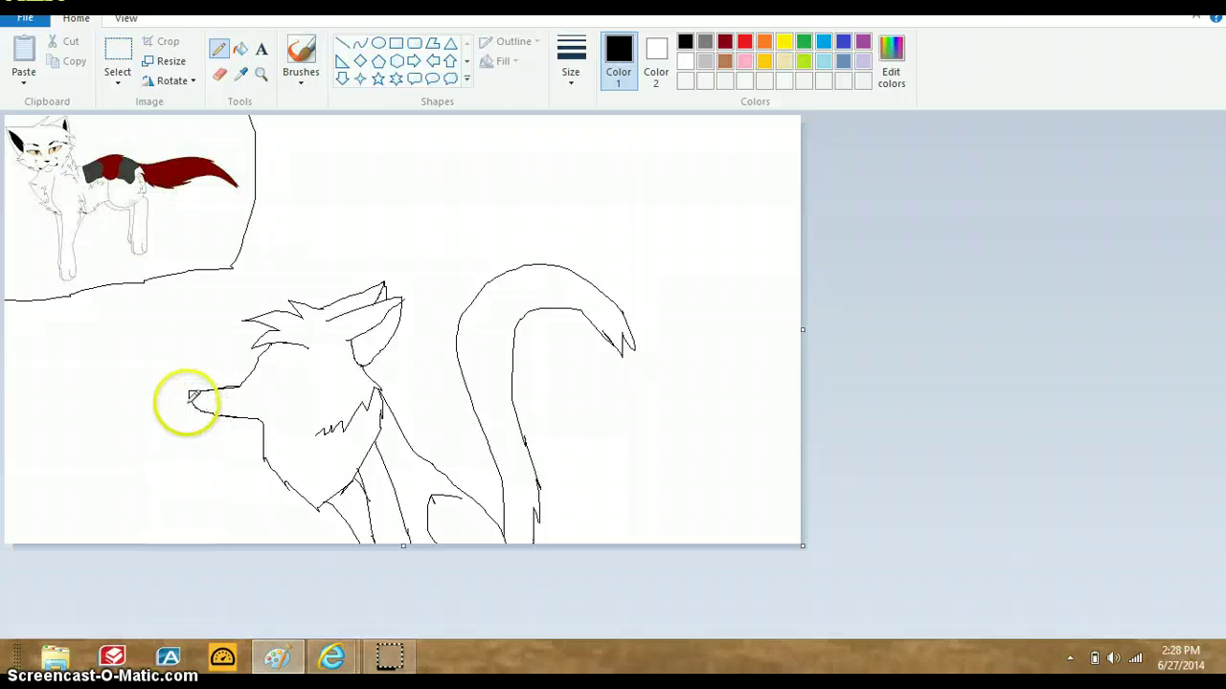
drag(189, 404, 210, 388)
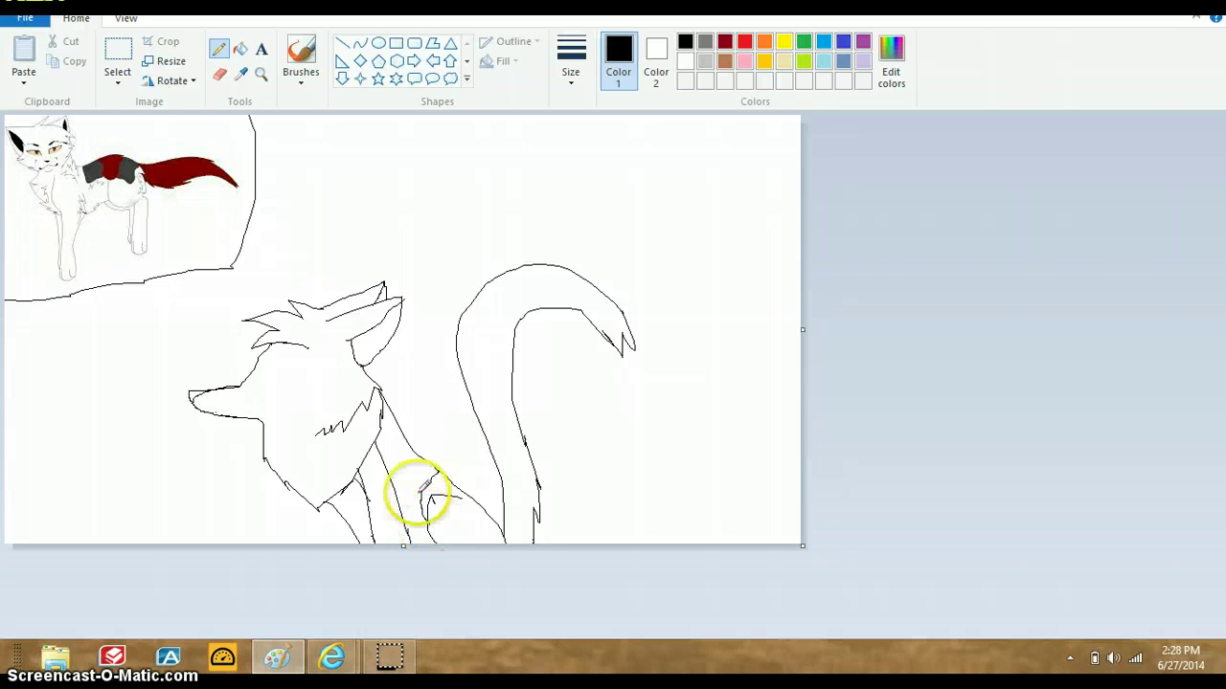
mouse_move(414, 441)
mouse_down()
mouse_move(398, 496)
mouse_move(428, 493)
mouse_up()
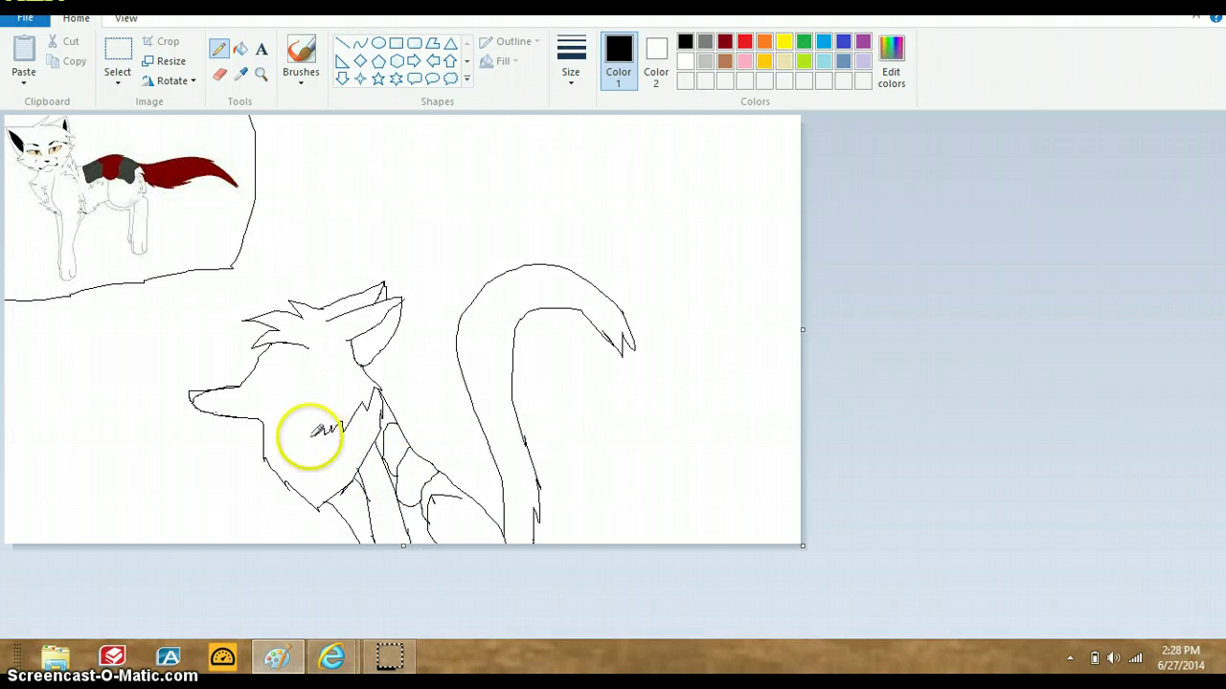
- Extend the jagged cheek fur line to the front of the throat and draw mouth lines on the muzzle
drag(301, 442, 259, 438)
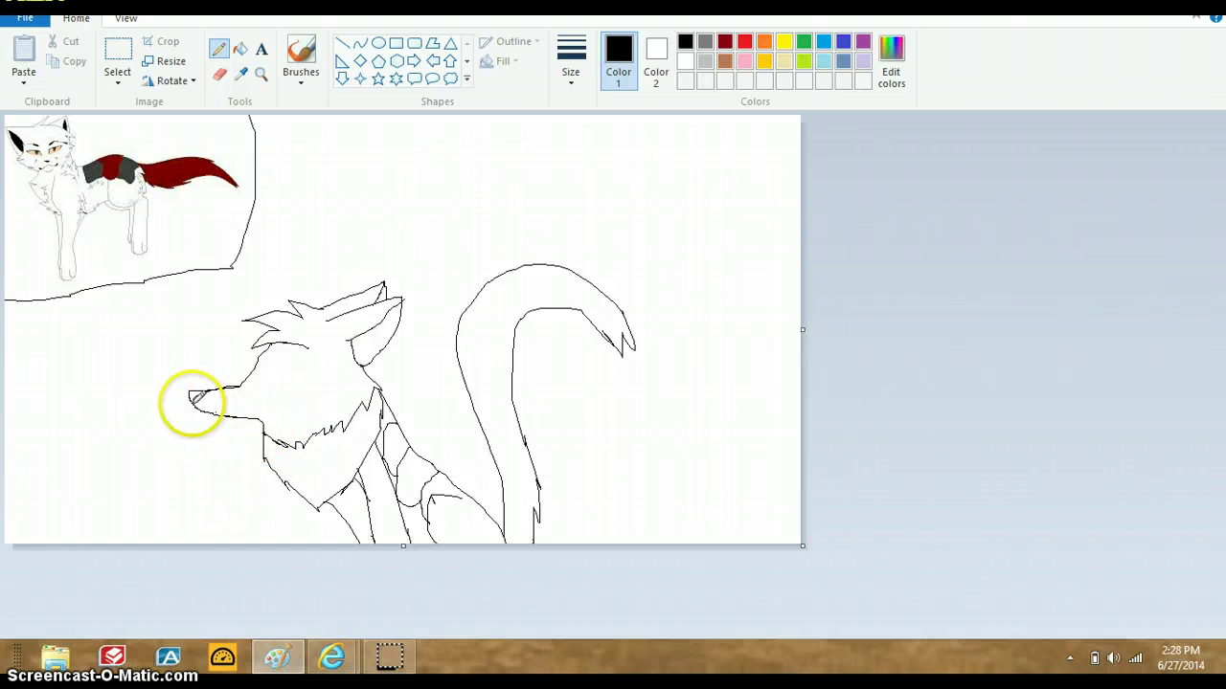
mouse_move(191, 403)
mouse_down()
mouse_move(220, 413)
mouse_move(232, 405)
mouse_move(219, 397)
mouse_move(238, 396)
mouse_move(227, 402)
mouse_move(238, 415)
mouse_up()
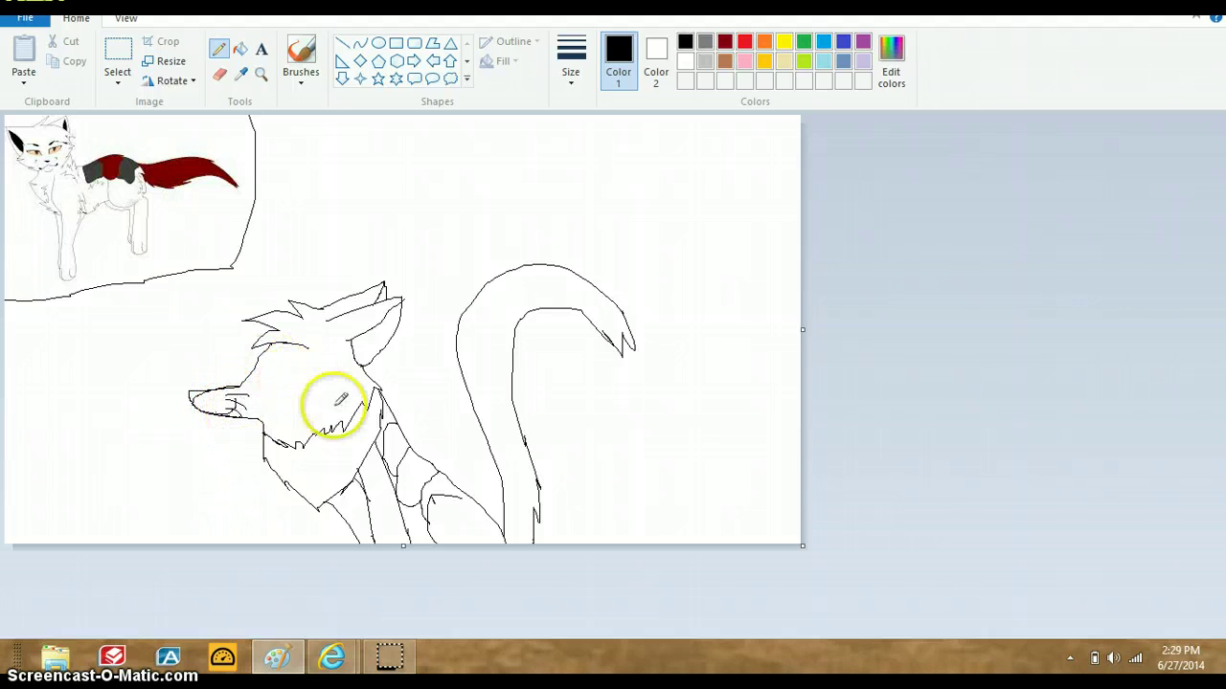
- Draw the cat's eye under the brow, erasing the first outline and redrawing it smaller with an iris
mouse_move(340, 398)
mouse_down()
mouse_move(301, 385)
mouse_move(273, 349)
mouse_move(307, 352)
mouse_move(269, 355)
mouse_move(310, 357)
mouse_up()
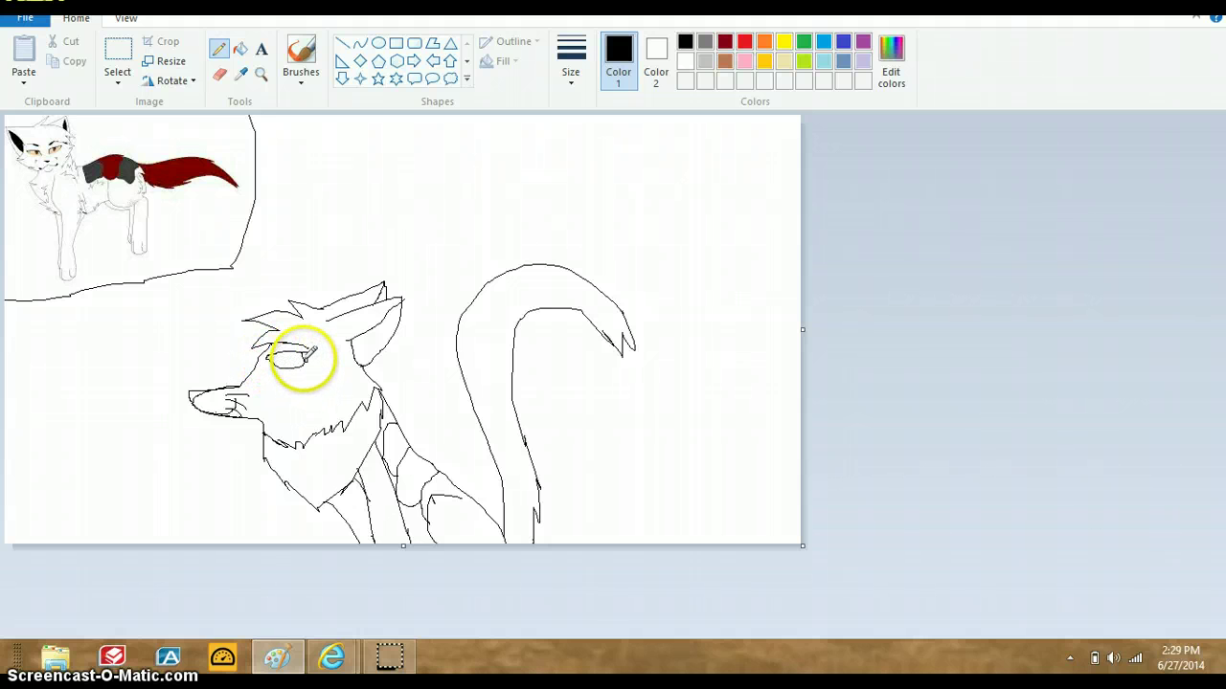
click(220, 74)
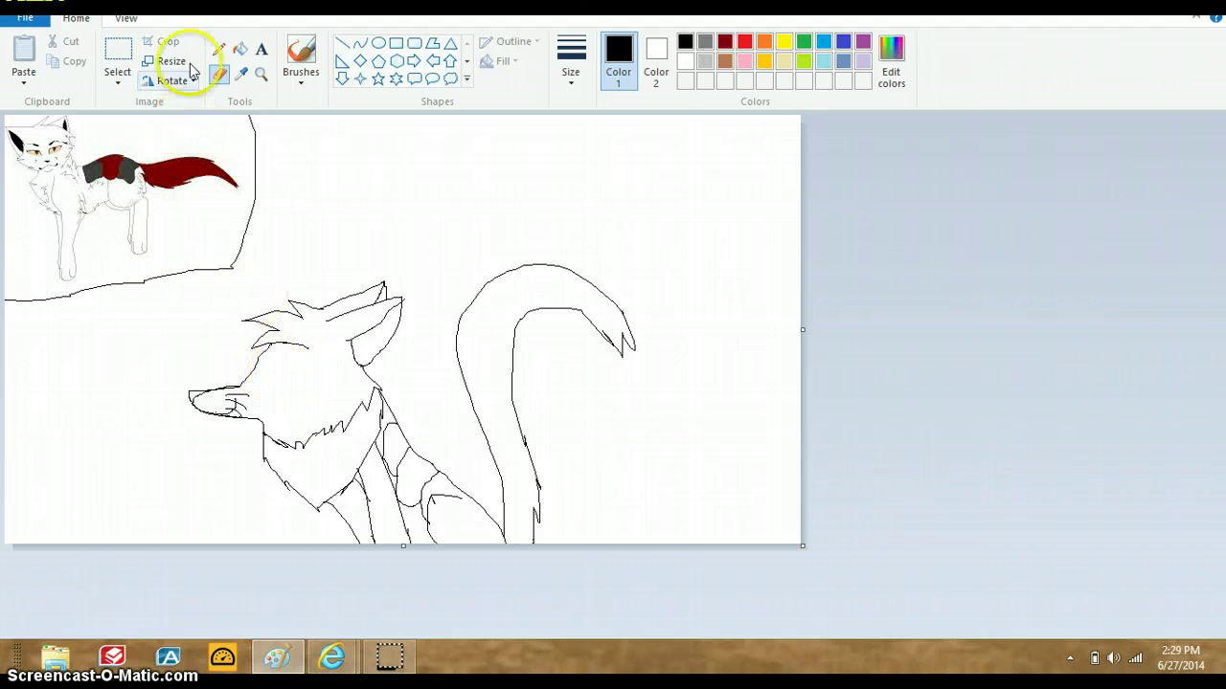
click(222, 48)
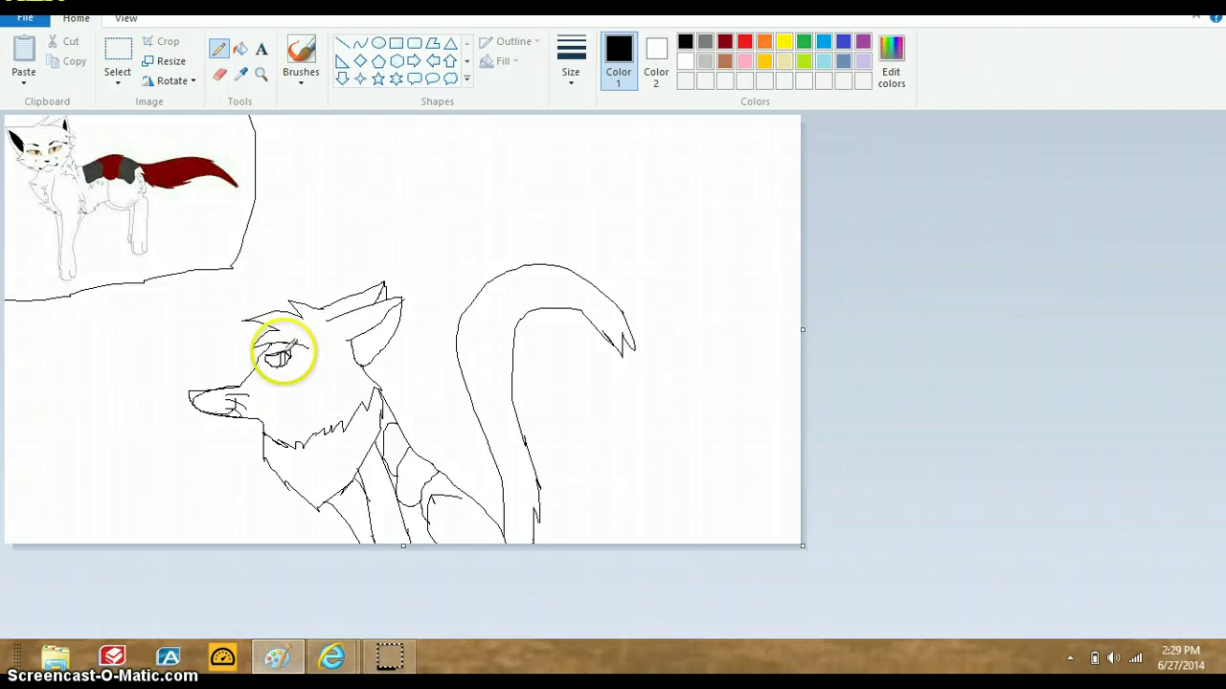
- Mix a turquoise custom colour with red 73, green 248 and blue 226, and fill the iris with it
click(240, 49)
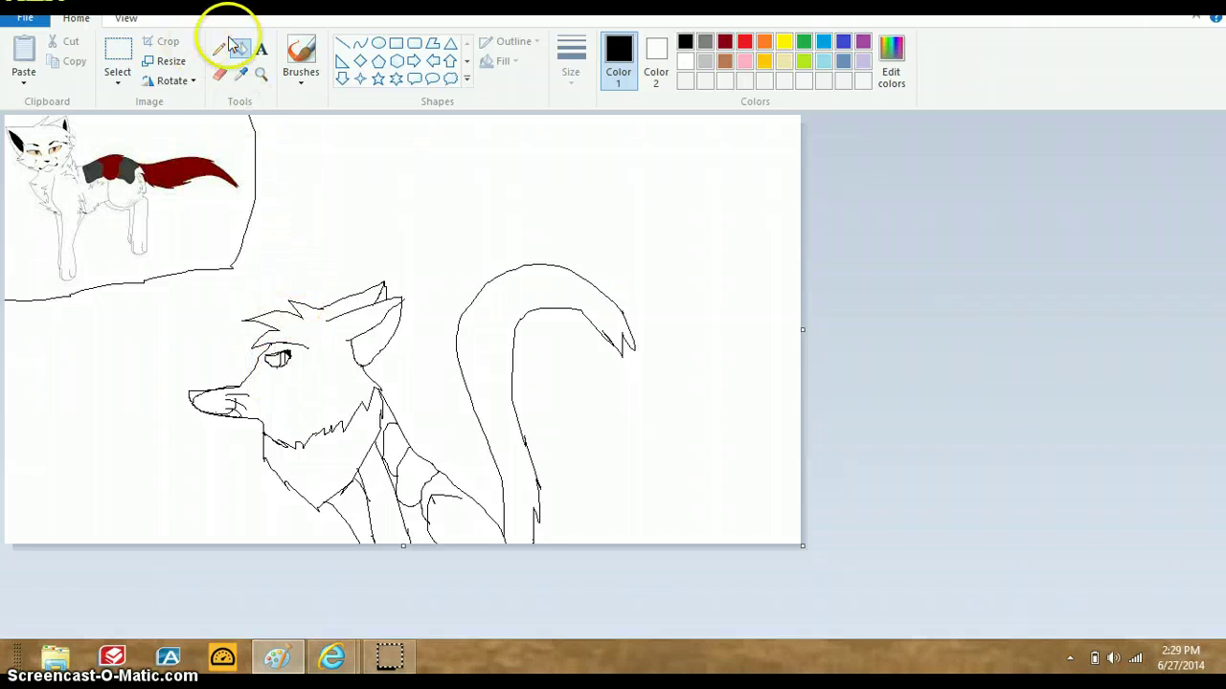
click(823, 61)
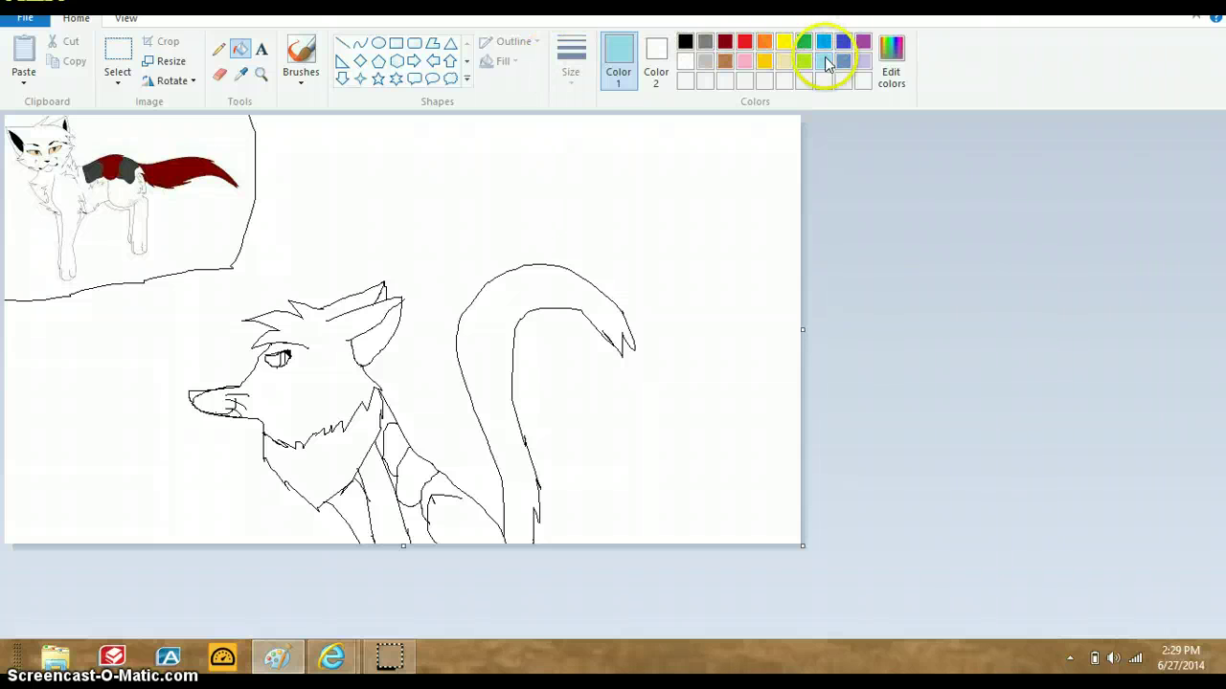
click(891, 60)
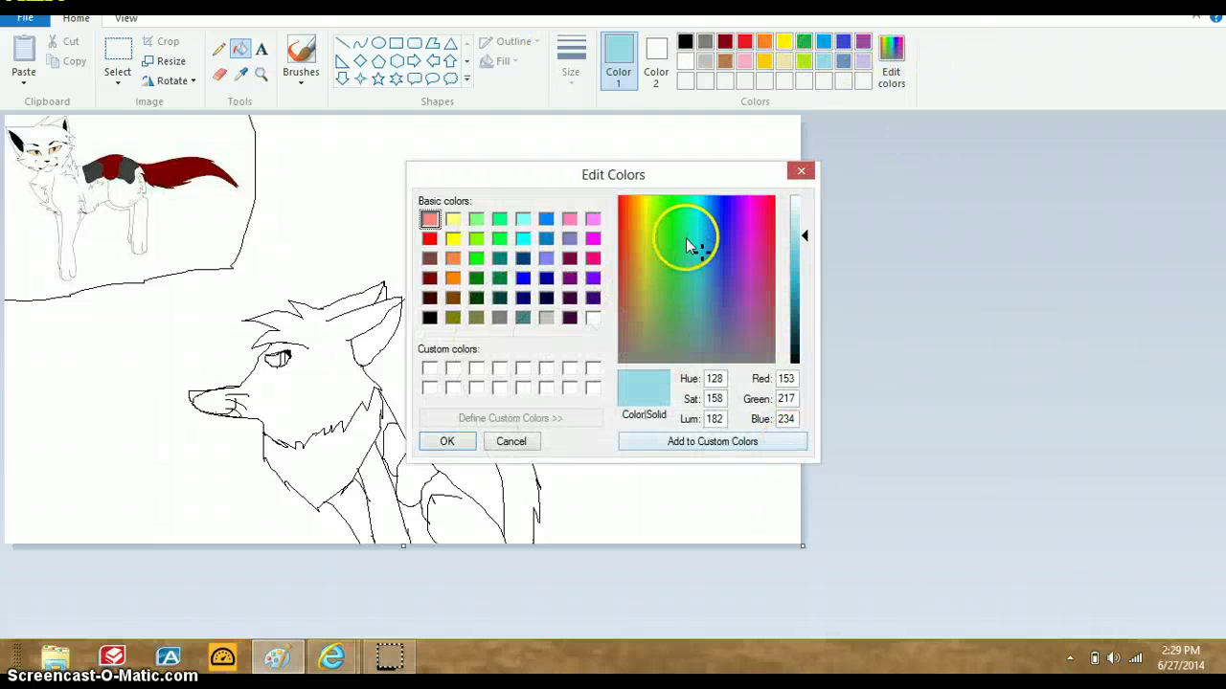
click(694, 208)
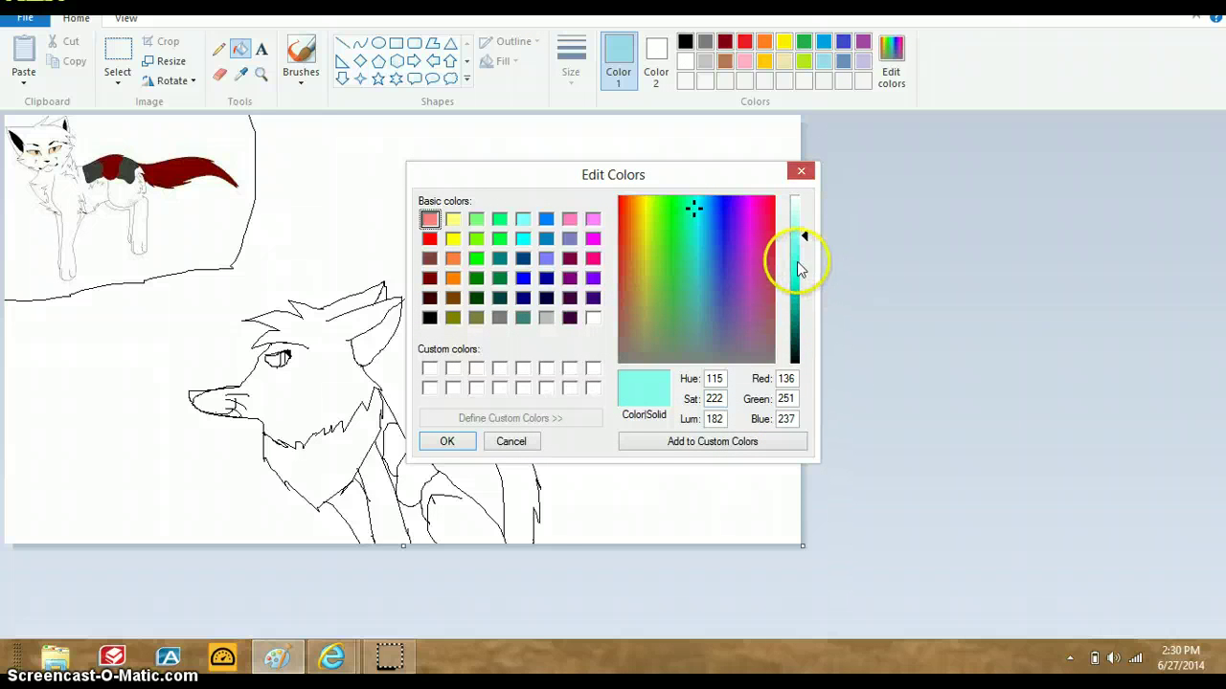
click(800, 258)
click(659, 444)
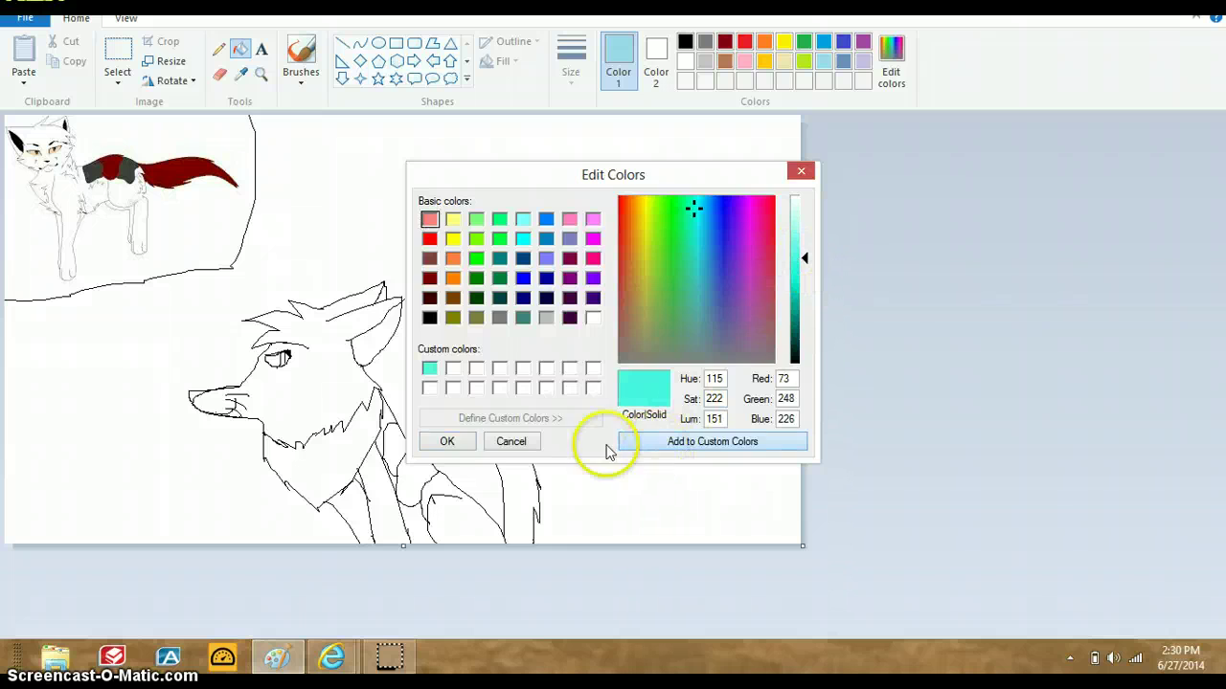
click(447, 441)
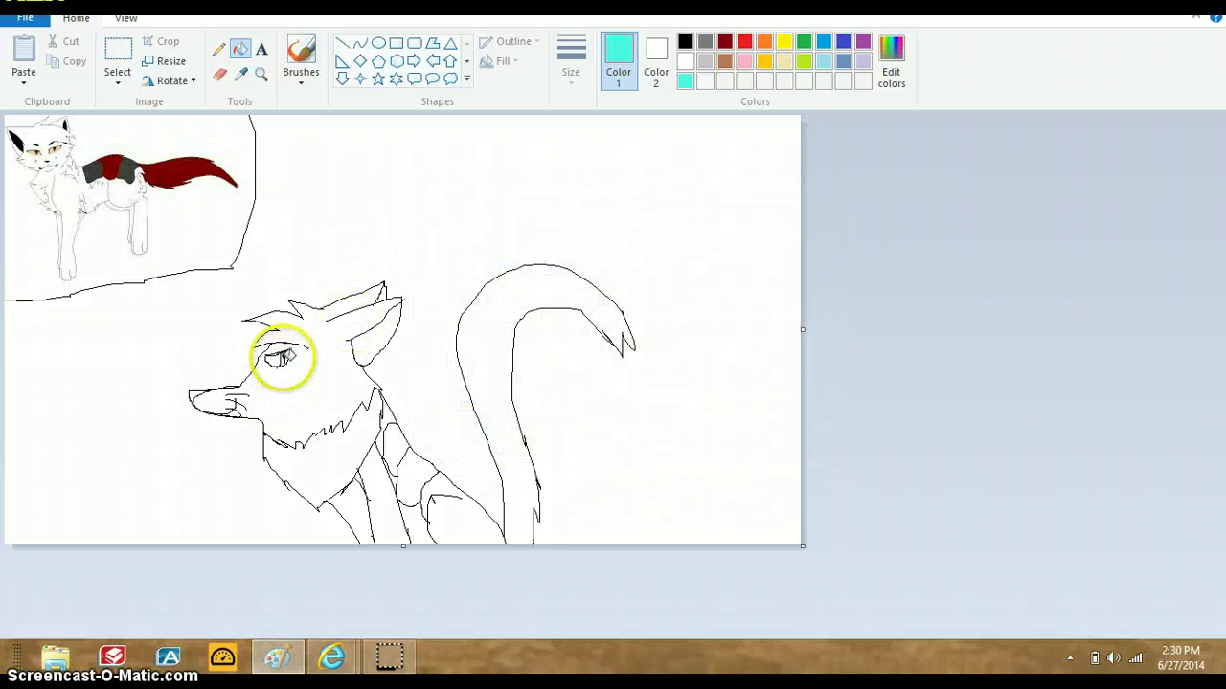
- Darken the front corner and details of the eye in black with the pencil and fill tools
click(684, 42)
click(219, 49)
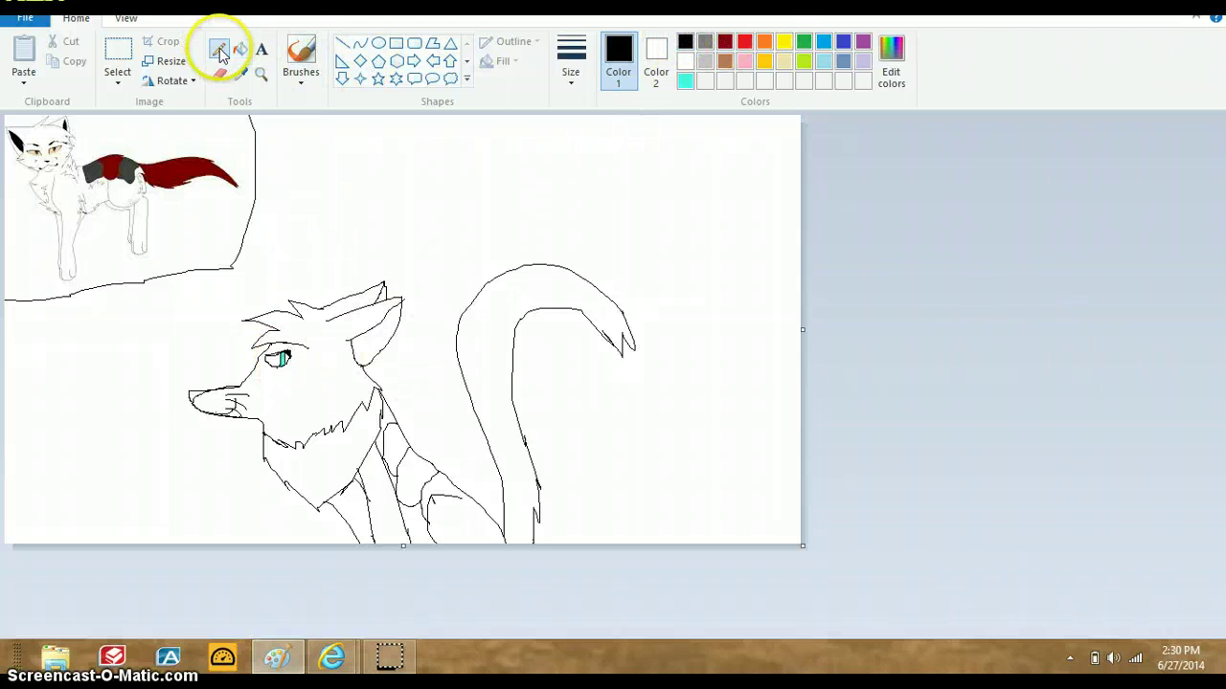
drag(265, 353, 271, 359)
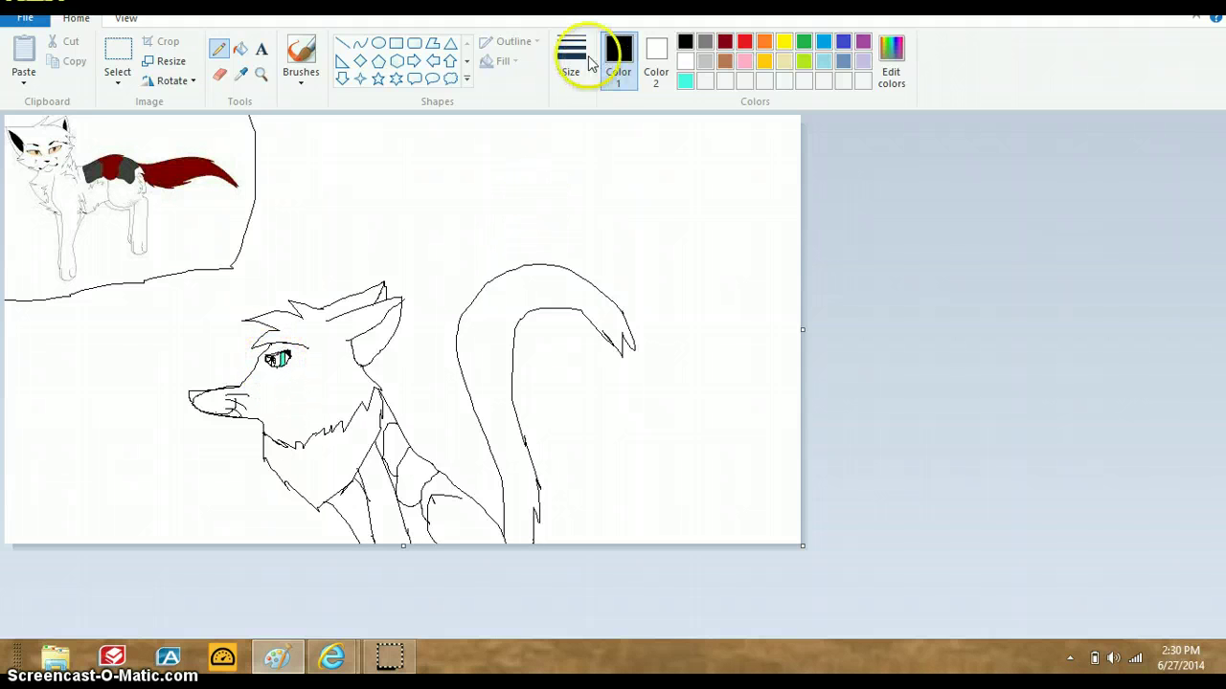
click(240, 49)
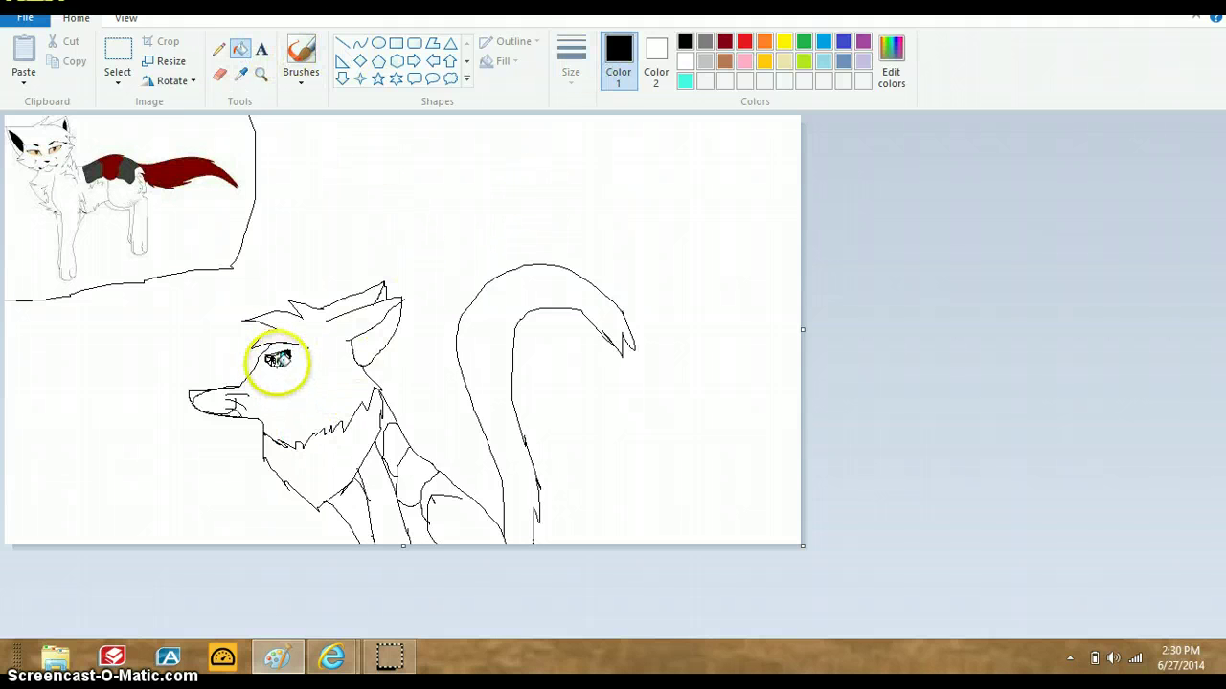
click(278, 360)
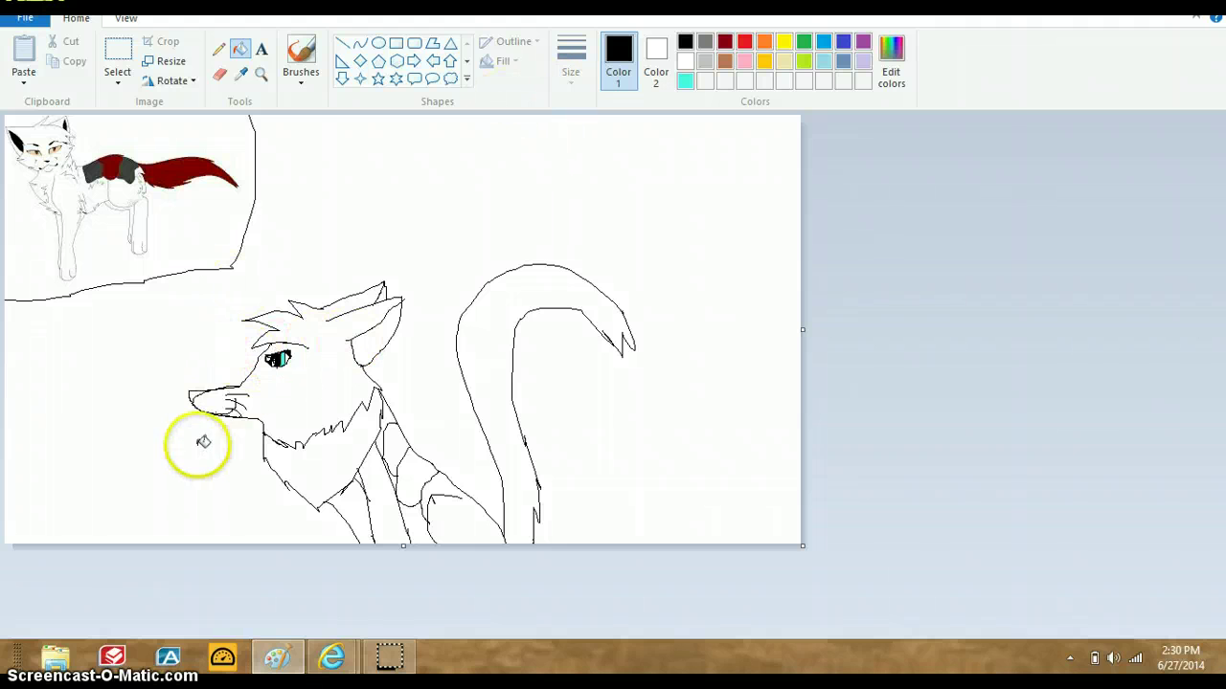
- Fill the cat's head with black, and refill the black area with white
click(200, 394)
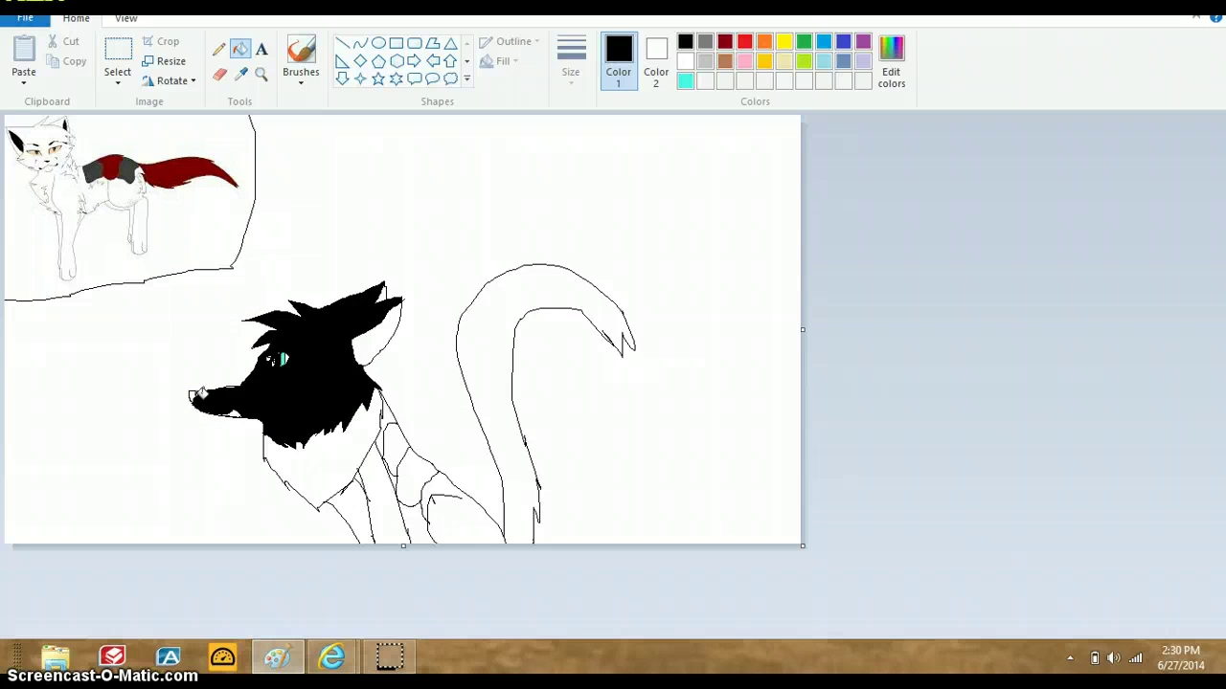
click(685, 67)
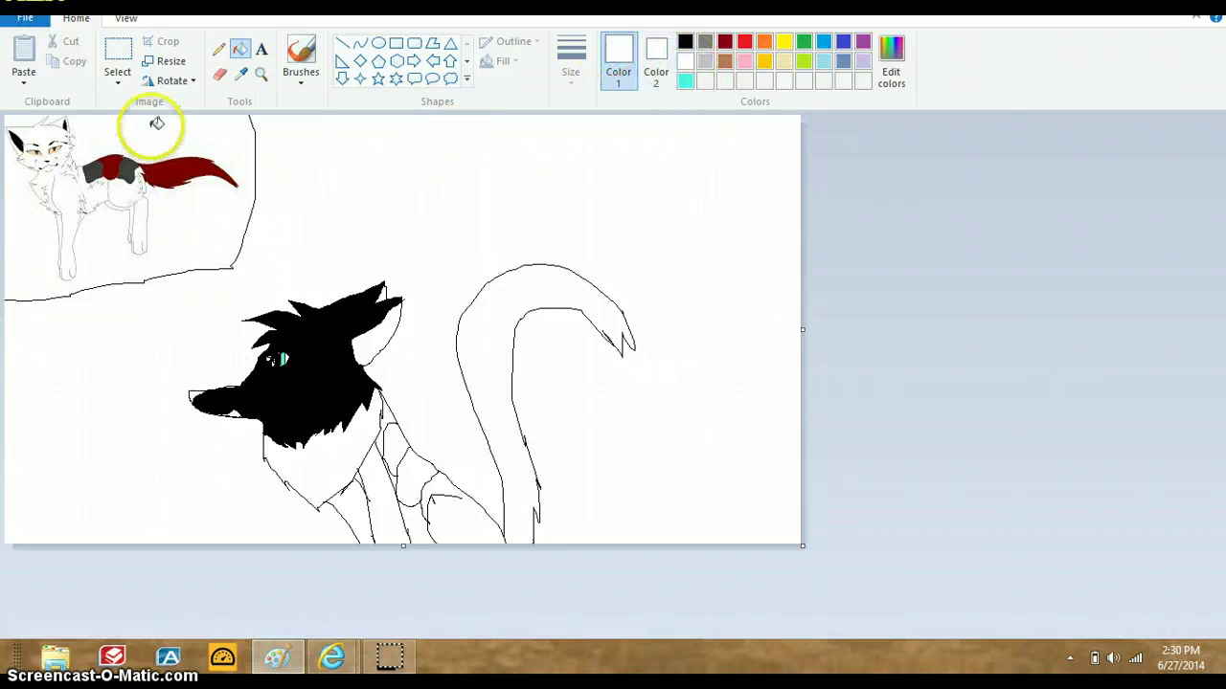
click(335, 359)
- Add a black text note reading "So thats a restart." across the upper part of the canvas
click(219, 73)
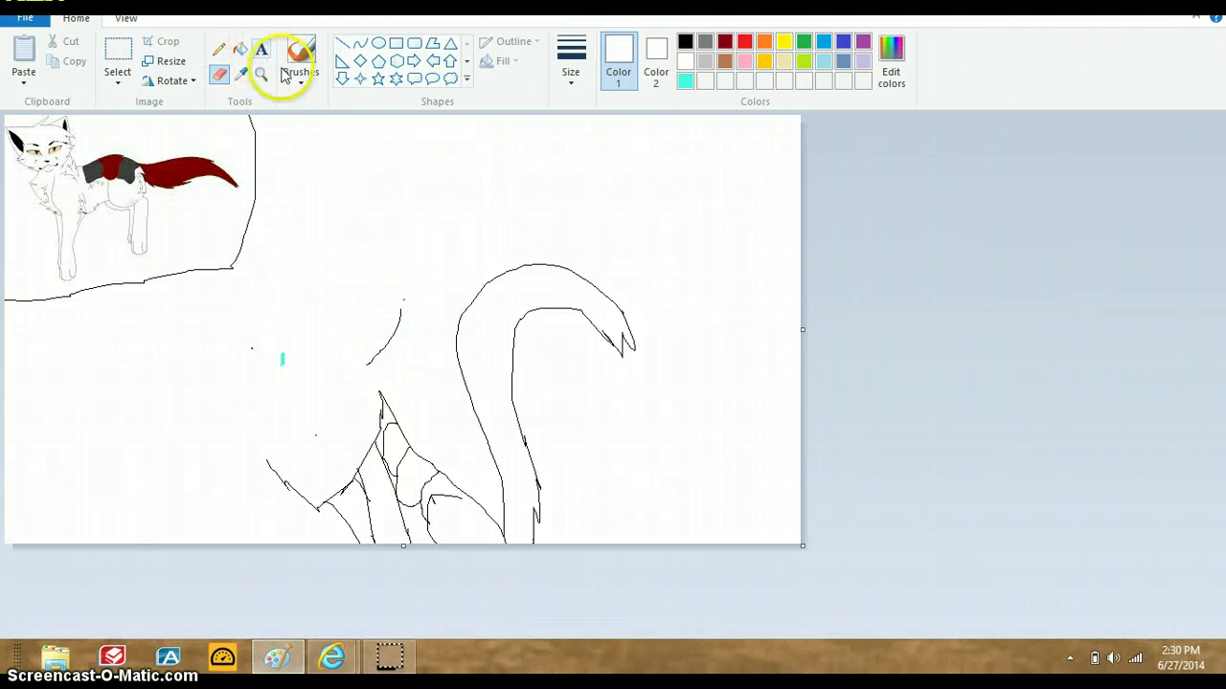
click(260, 48)
click(292, 134)
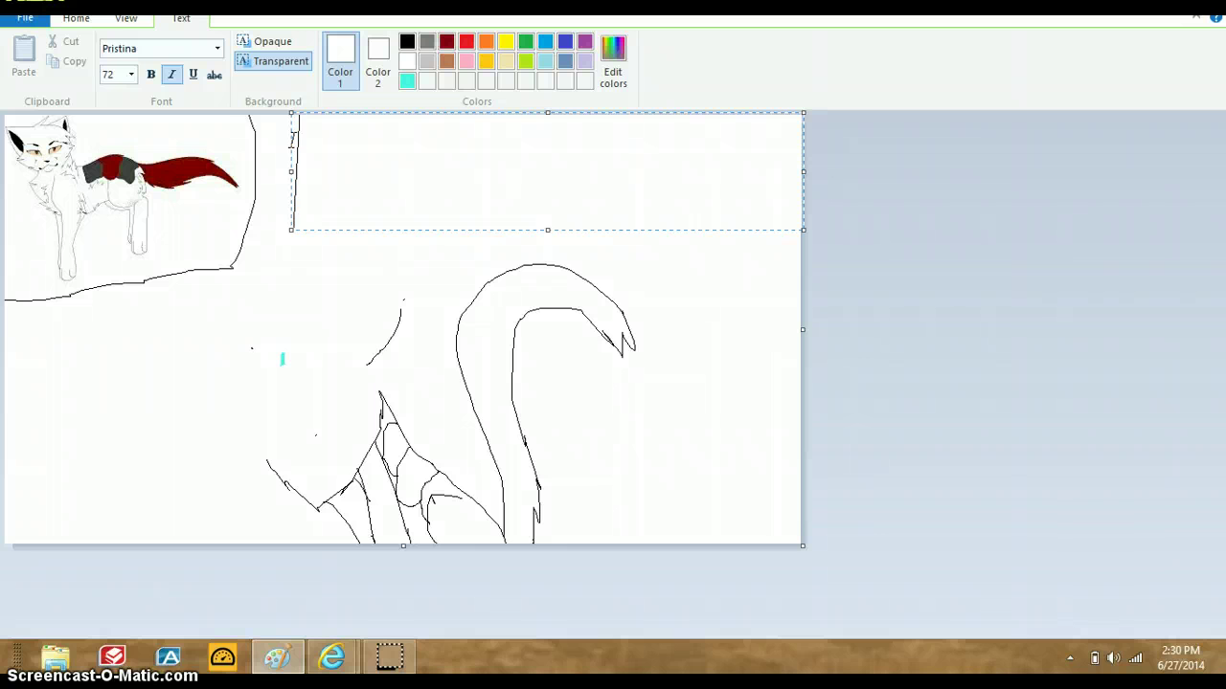
click(407, 42)
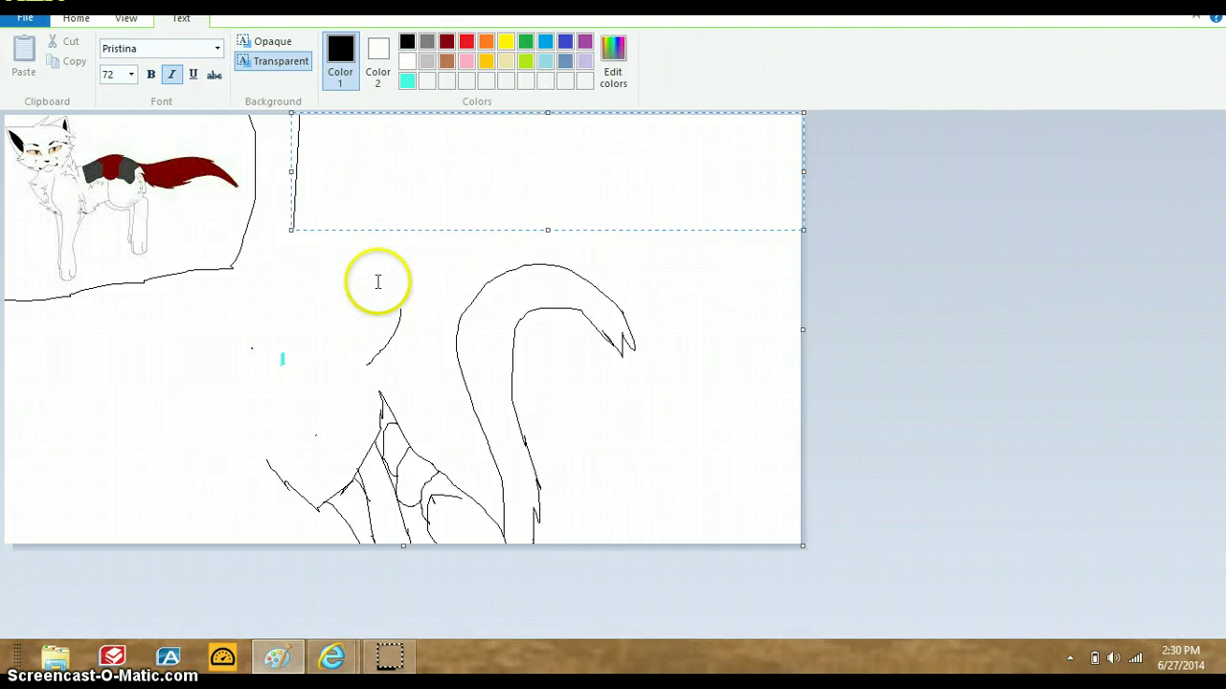
text(So thats)
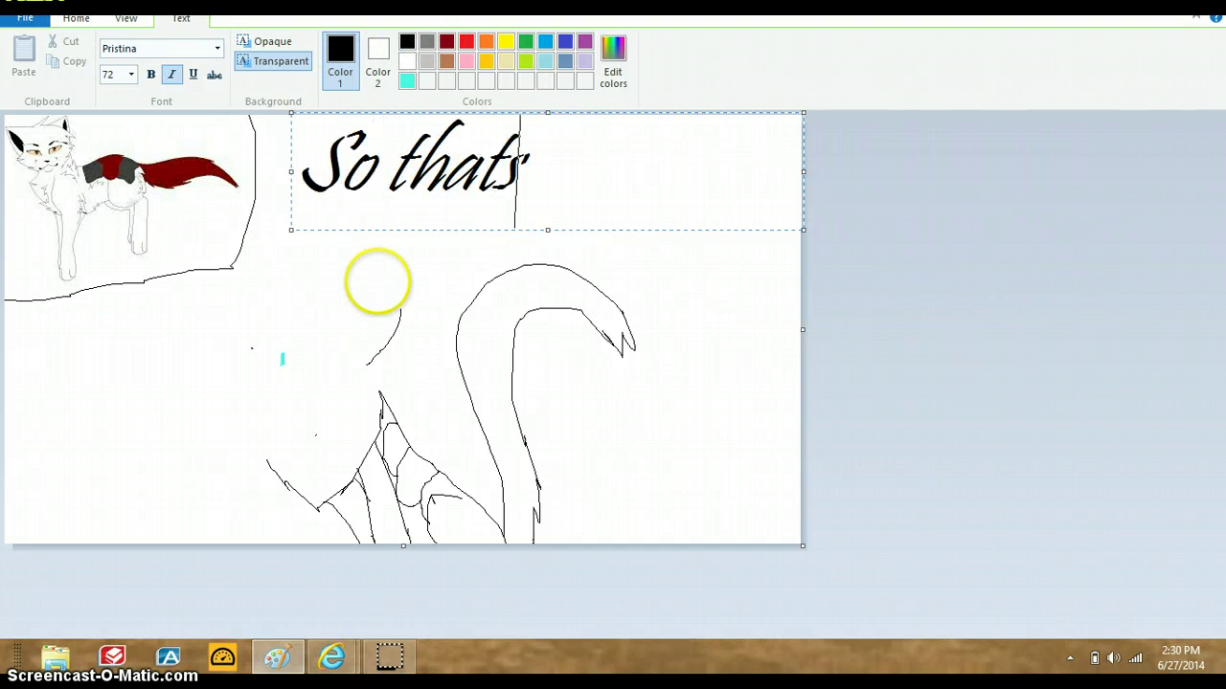
text( a re)
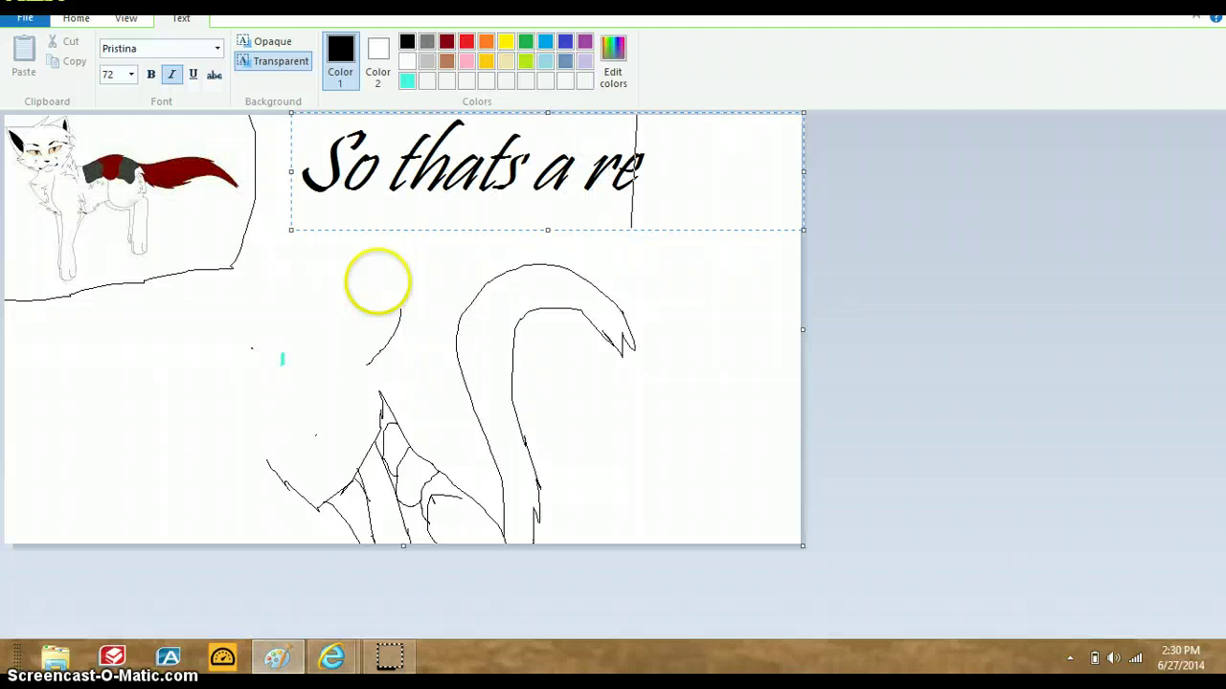
text(start)
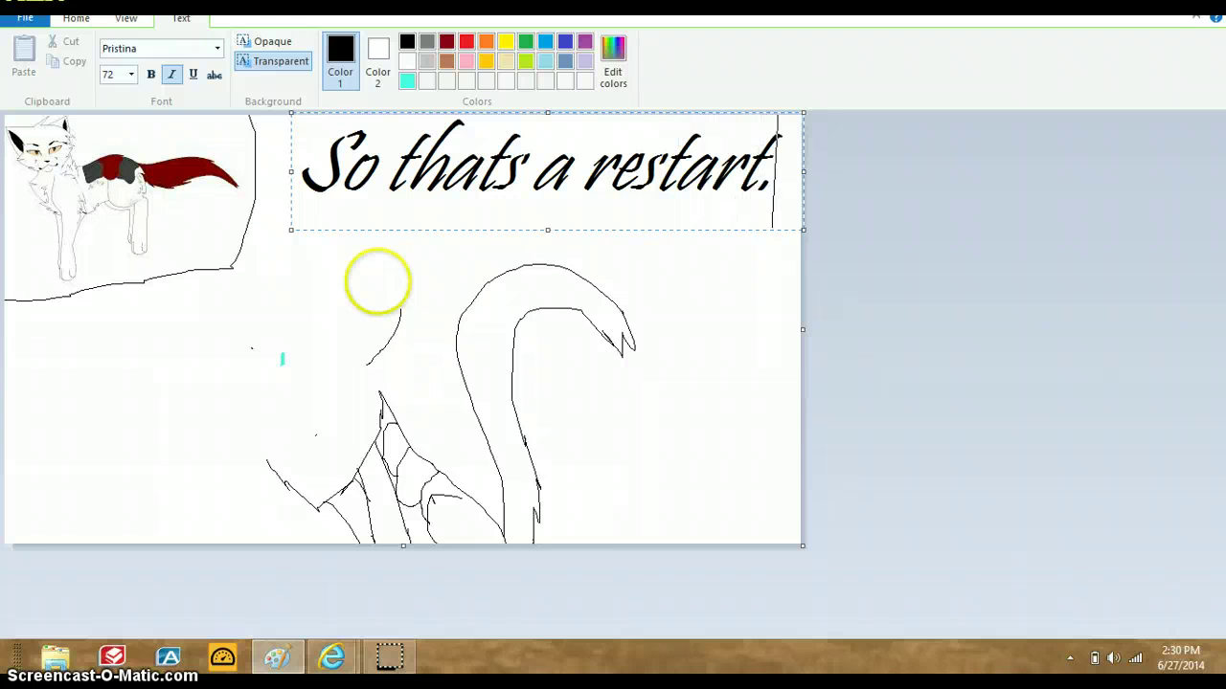
text(.)
- Delete the restart note's text and close its empty text box
key(BackSpace)
key(BackSpace)
key(BackSpace)
key(BackSpace)
key(BackSpace)
key(BackSpace)
key(BackSpace)
key(BackSpace)
key(BackSpace)
key(BackSpace)
key(BackSpace)
key(BackSpace)
key(BackSpace)
key(BackSpace)
key(BackSpace)
key(BackSpace)
key(BackSpace)
key(BackSpace)
key(BackSpace)
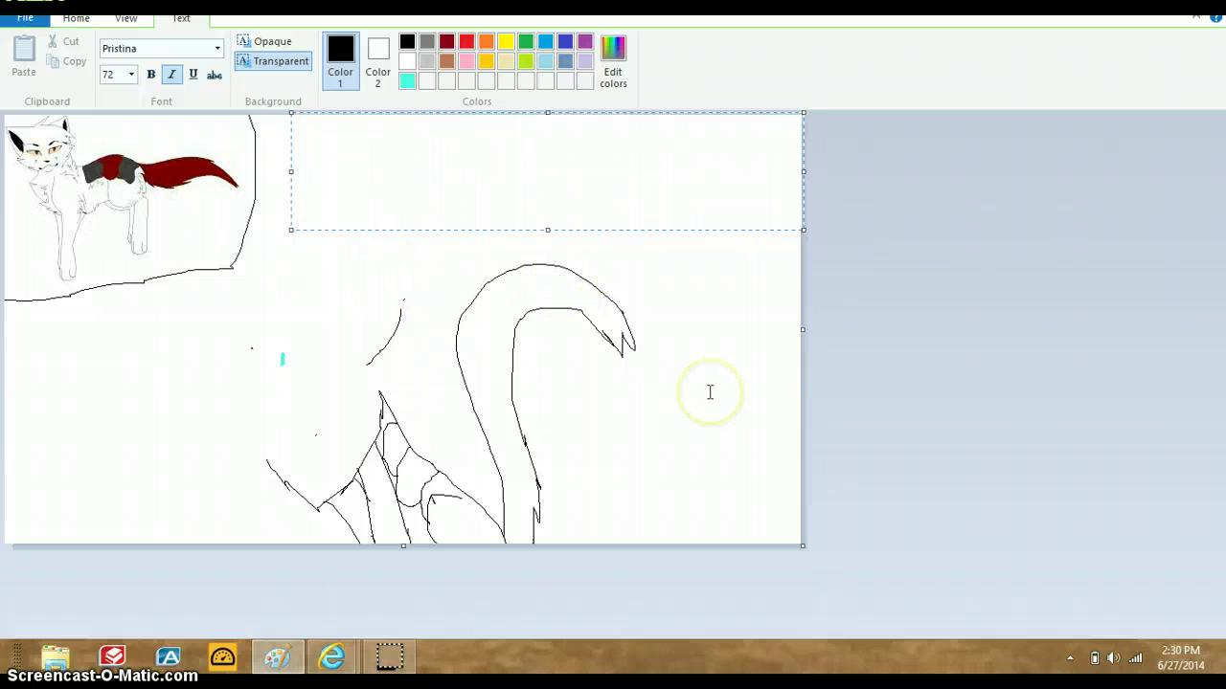
click(710, 391)
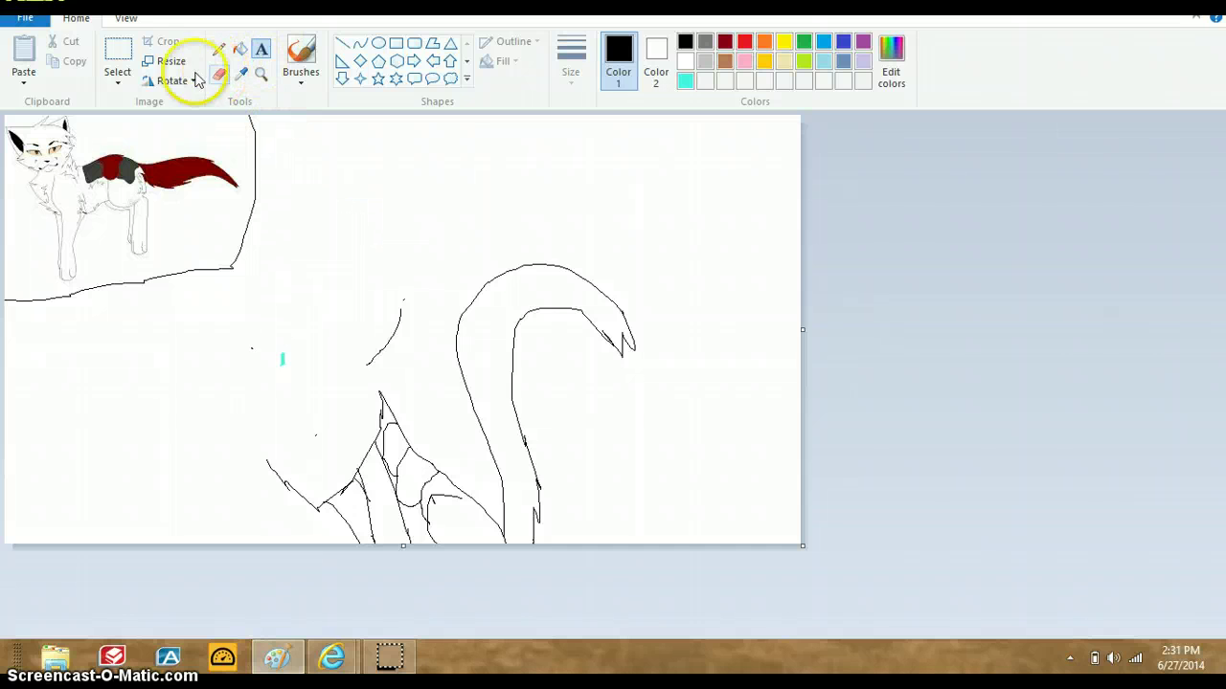
- Clear the rest of the old cat drawing by selecting its parts and moving them off the canvas, keeping the reference picture
click(117, 55)
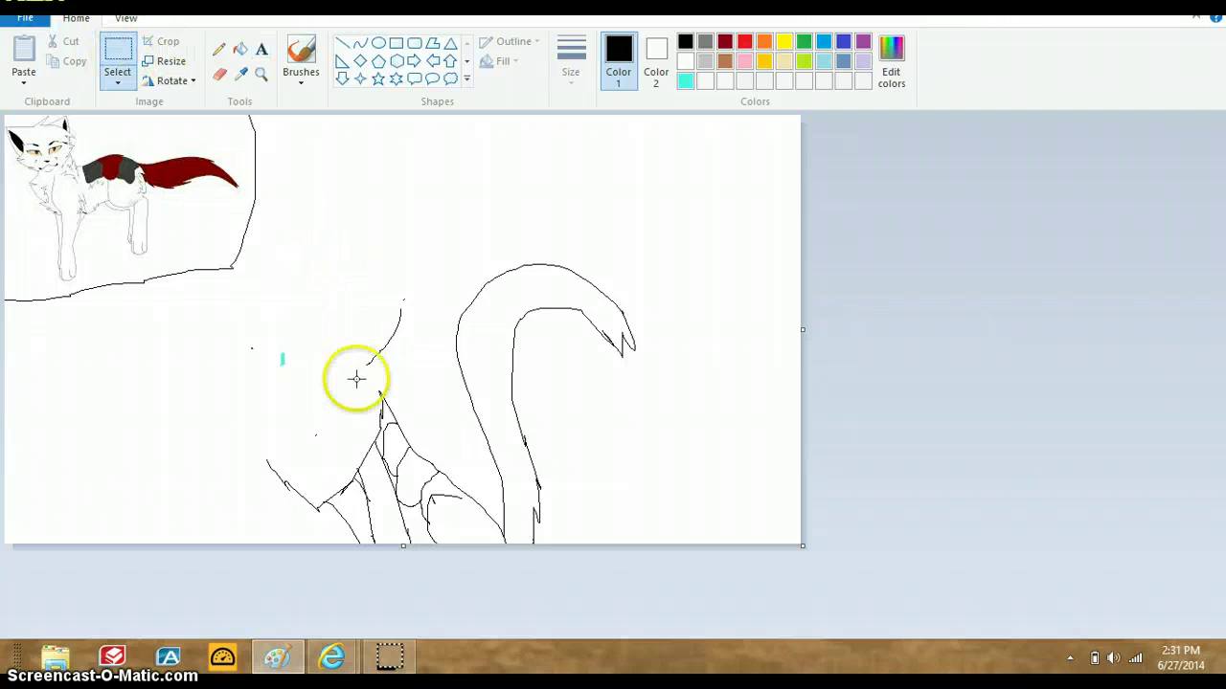
drag(358, 240, 670, 551)
drag(466, 445, 907, 422)
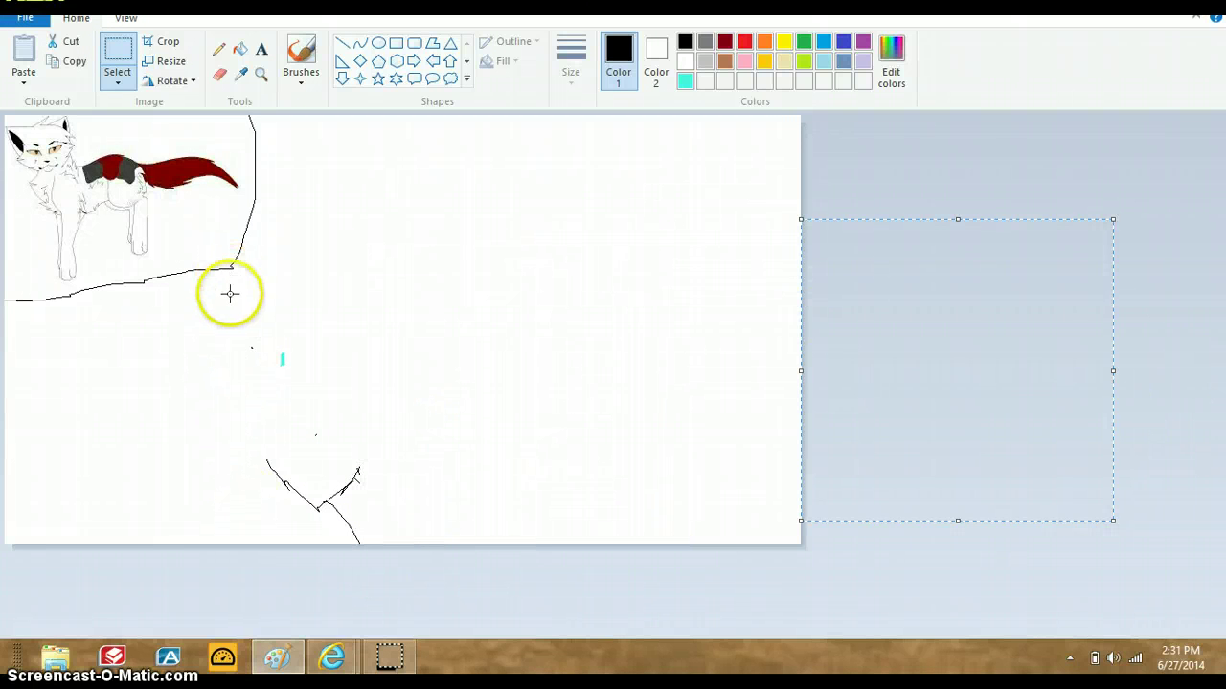
drag(225, 285, 436, 575)
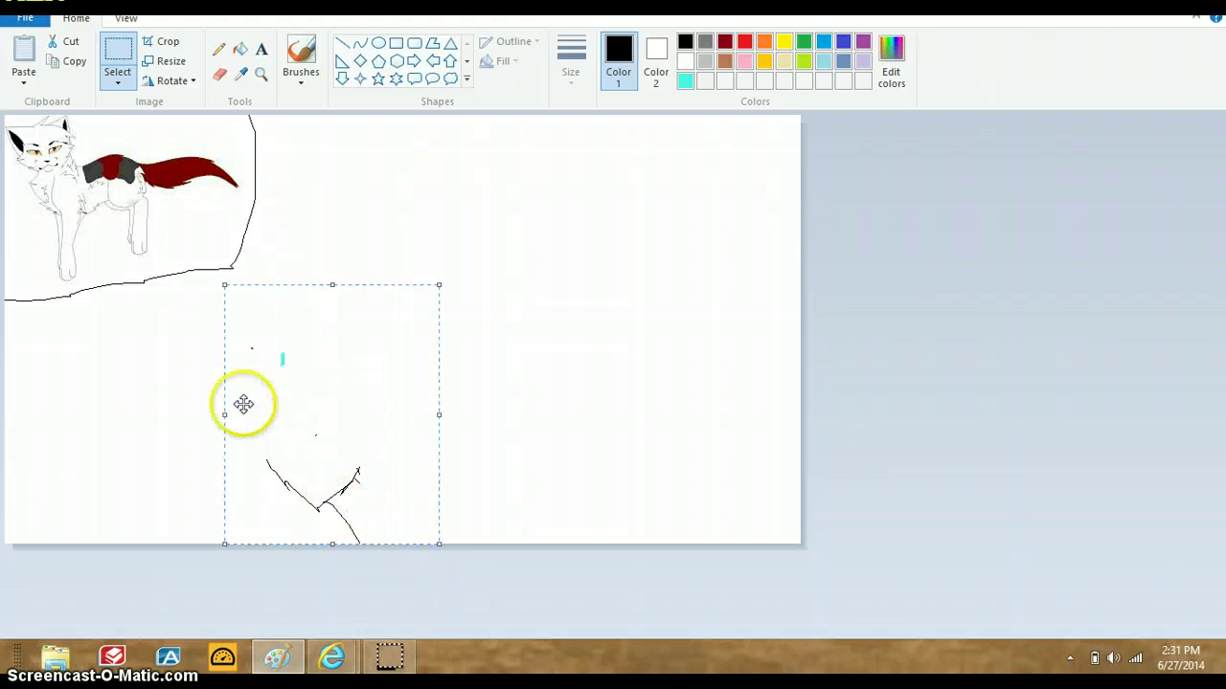
drag(241, 402, 974, 306)
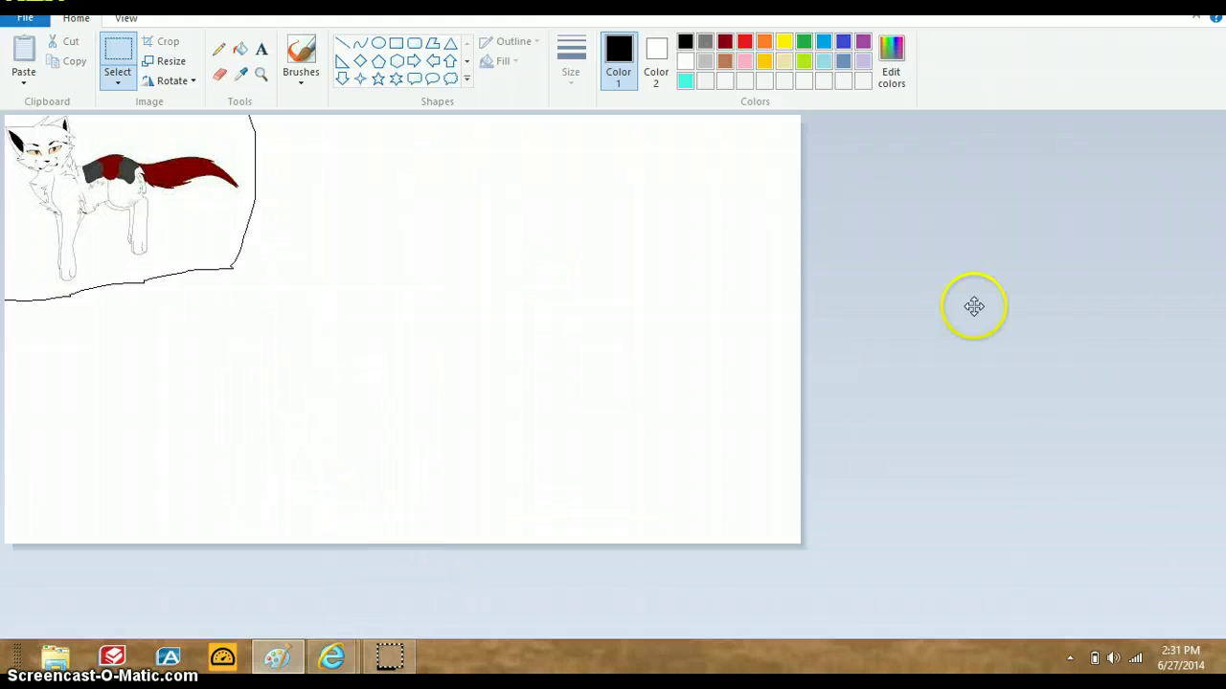
- Sketch a new black cat outline with the pencil: eared head, forehead tuft, furry cheeks and chest, back line and large curled tail
click(220, 49)
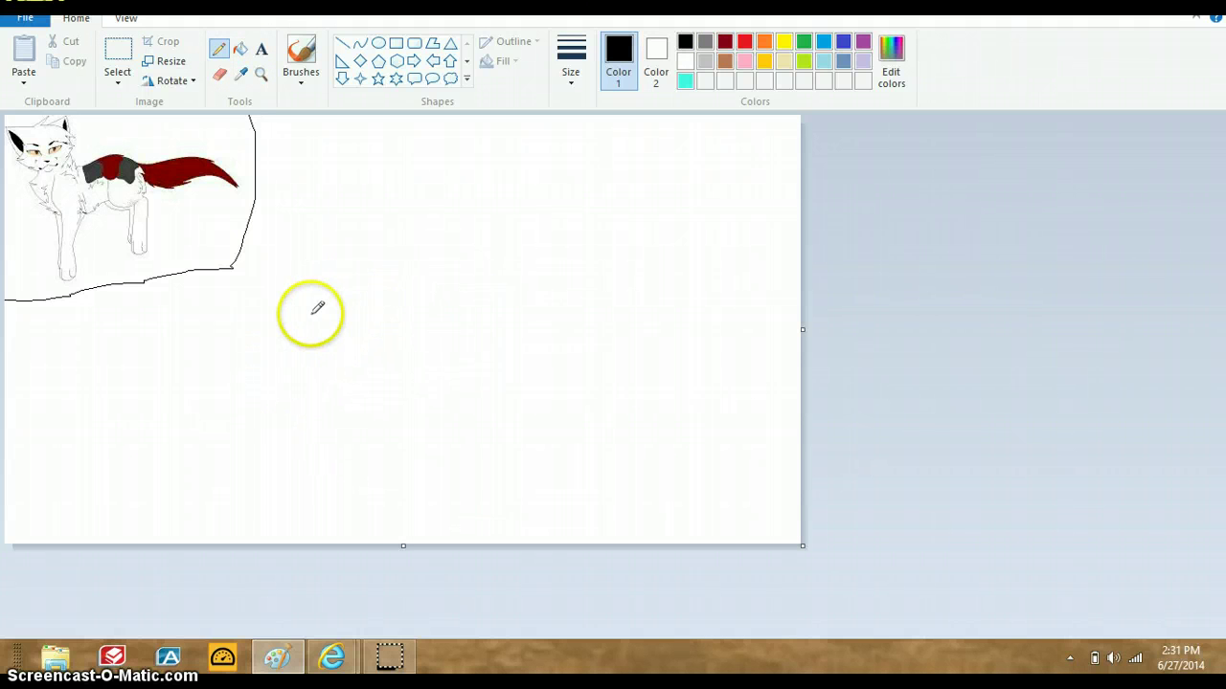
mouse_move(306, 316)
mouse_down()
mouse_move(368, 254)
mouse_move(392, 364)
mouse_move(366, 418)
mouse_move(326, 442)
mouse_up()
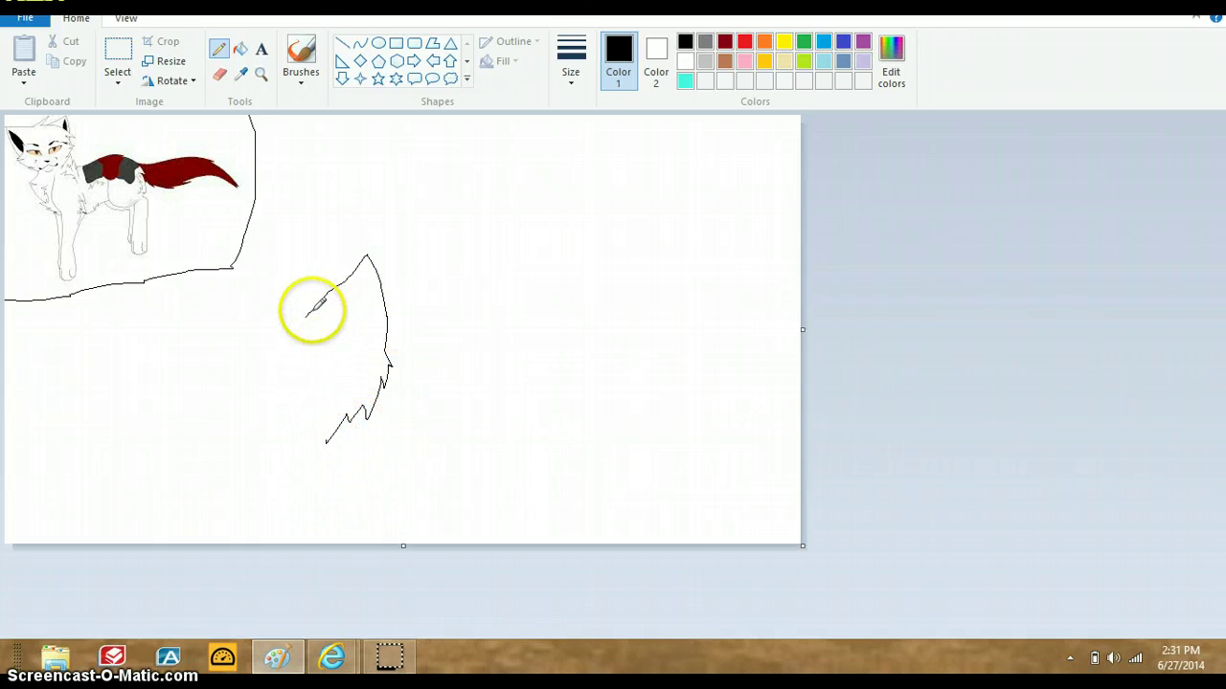
mouse_move(295, 308)
mouse_down()
mouse_move(255, 310)
mouse_move(241, 333)
mouse_move(259, 361)
mouse_move(311, 343)
mouse_up()
mouse_move(247, 317)
mouse_down()
mouse_move(211, 290)
mouse_move(185, 355)
mouse_move(200, 392)
mouse_move(275, 439)
mouse_move(316, 446)
mouse_move(372, 368)
mouse_up()
mouse_move(223, 395)
mouse_down()
mouse_move(235, 443)
mouse_move(322, 507)
mouse_move(386, 431)
mouse_move(391, 368)
mouse_move(415, 402)
mouse_move(448, 413)
mouse_move(549, 417)
mouse_move(635, 354)
mouse_move(639, 257)
mouse_move(591, 175)
mouse_move(536, 177)
mouse_move(497, 204)
mouse_move(489, 246)
mouse_move(479, 199)
mouse_move(537, 122)
mouse_move(598, 110)
mouse_move(653, 151)
mouse_move(636, 141)
mouse_move(685, 212)
mouse_move(709, 303)
mouse_move(696, 306)
mouse_move(682, 410)
mouse_up()
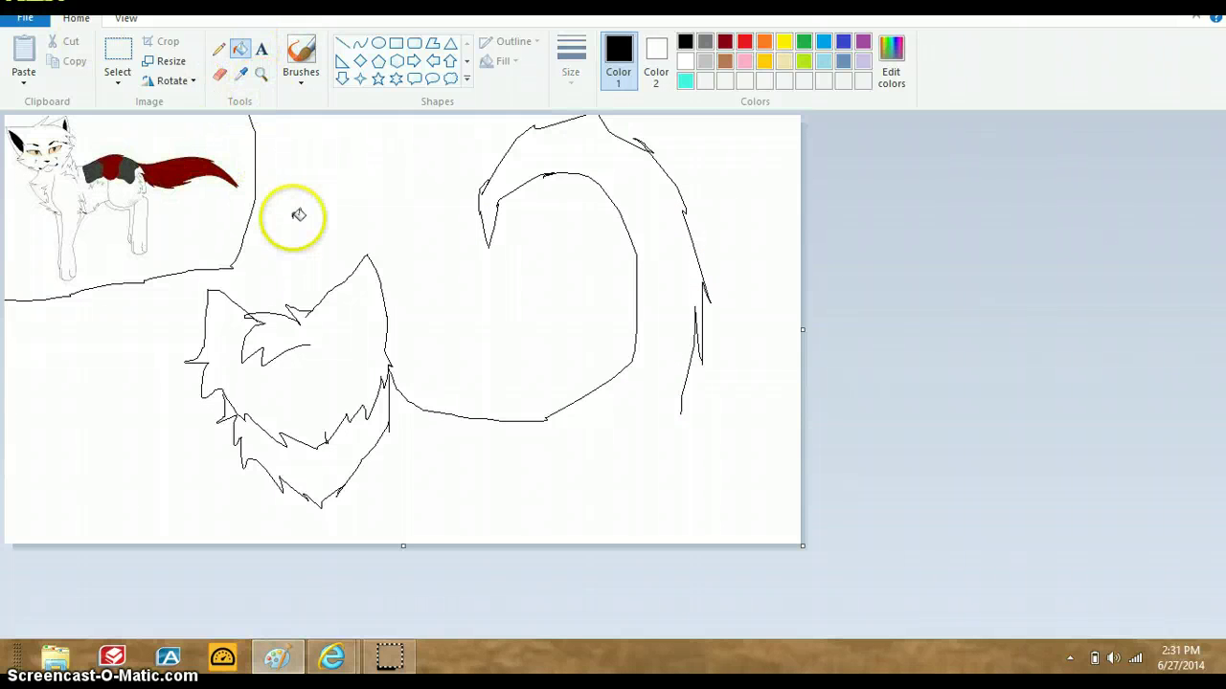
- Write the note "brb" beside the reference picture, above the cat's head
click(260, 48)
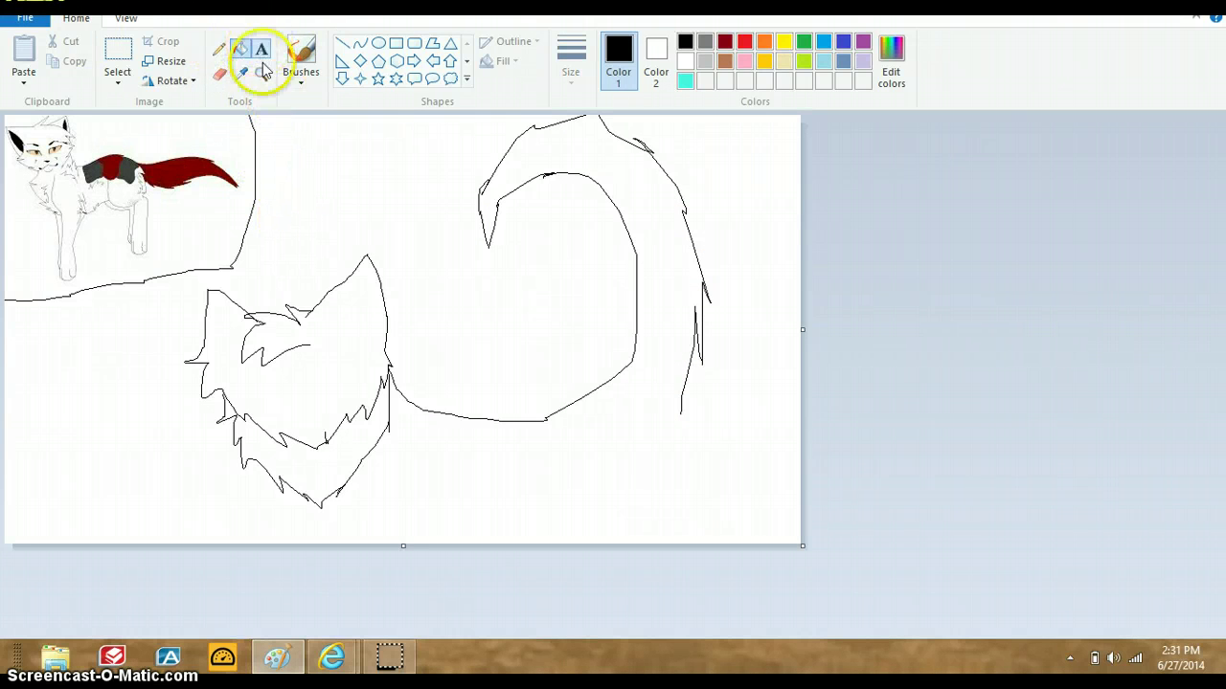
click(274, 157)
text(br)
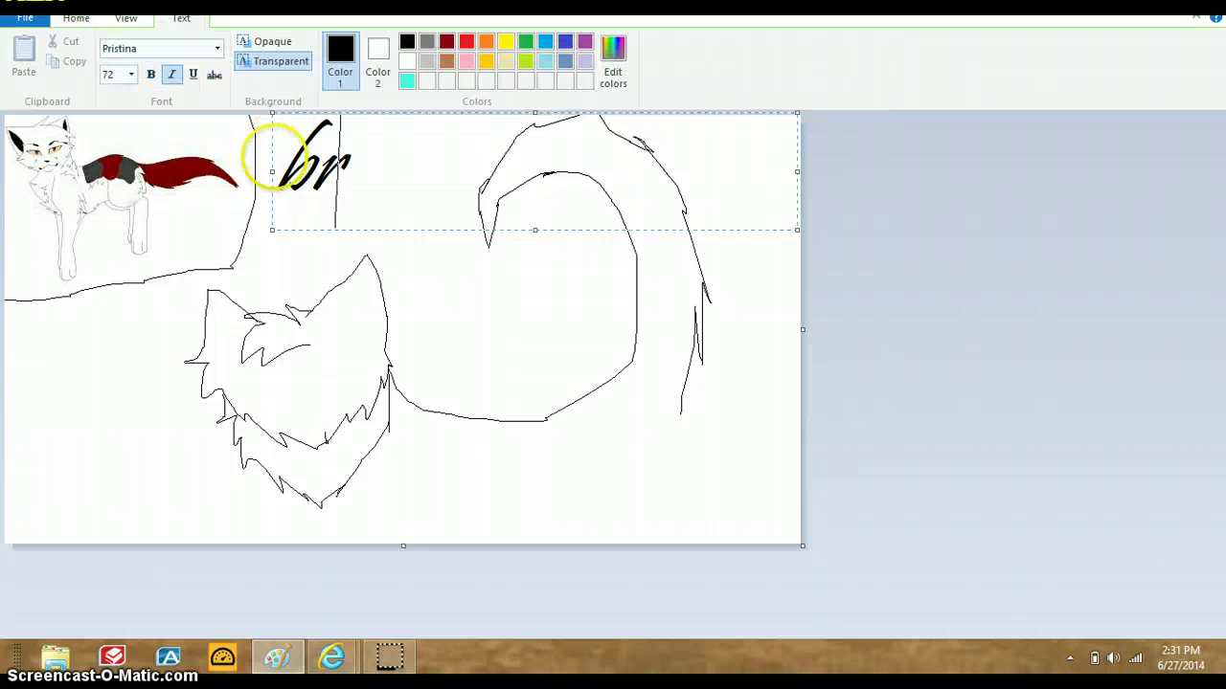
text(b)
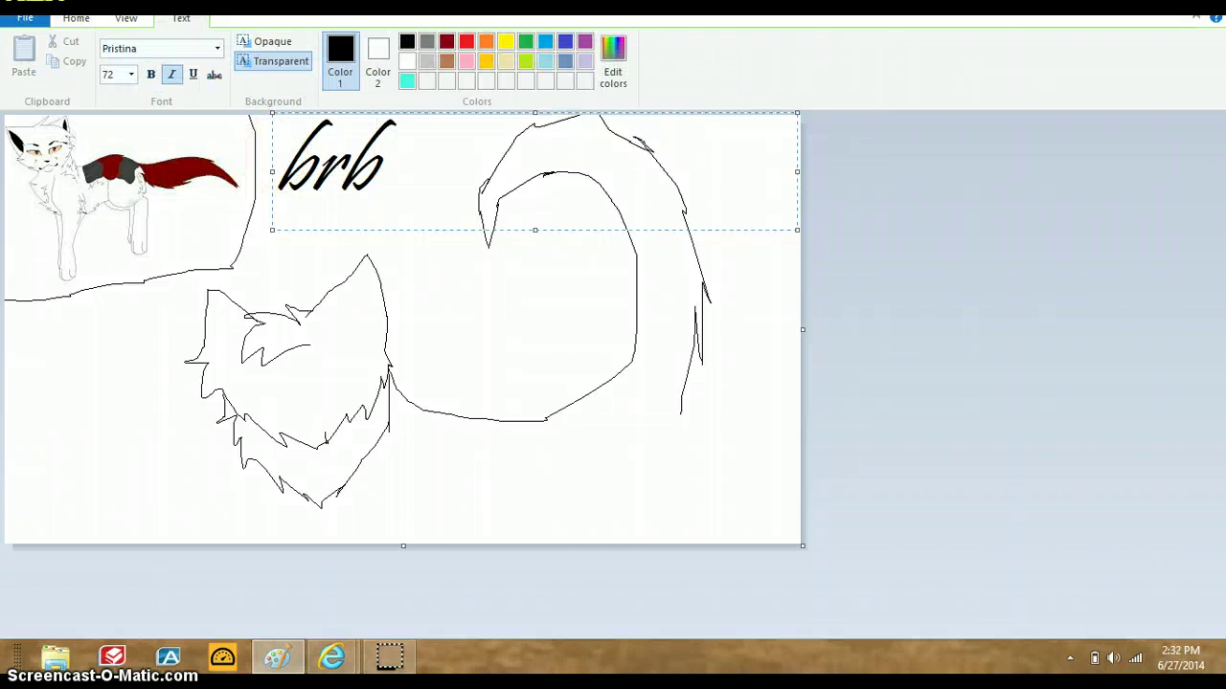
- Write "Back" in a new text box above the cat's head and clear the word
click(261, 49)
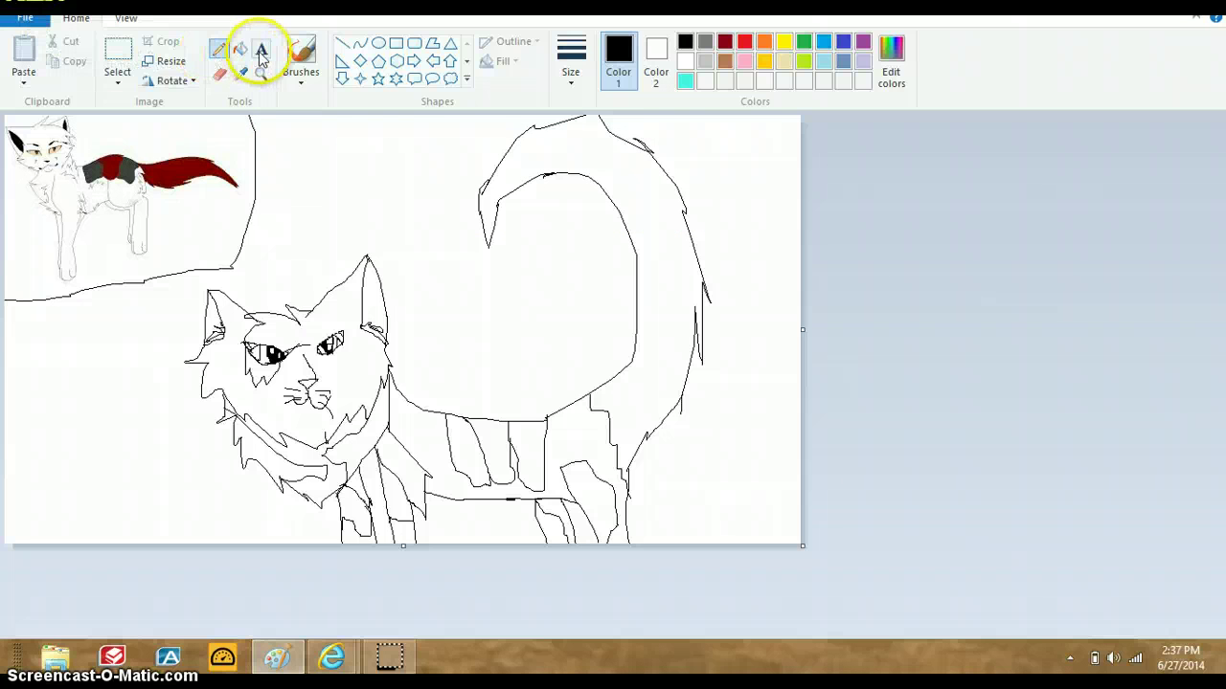
click(261, 174)
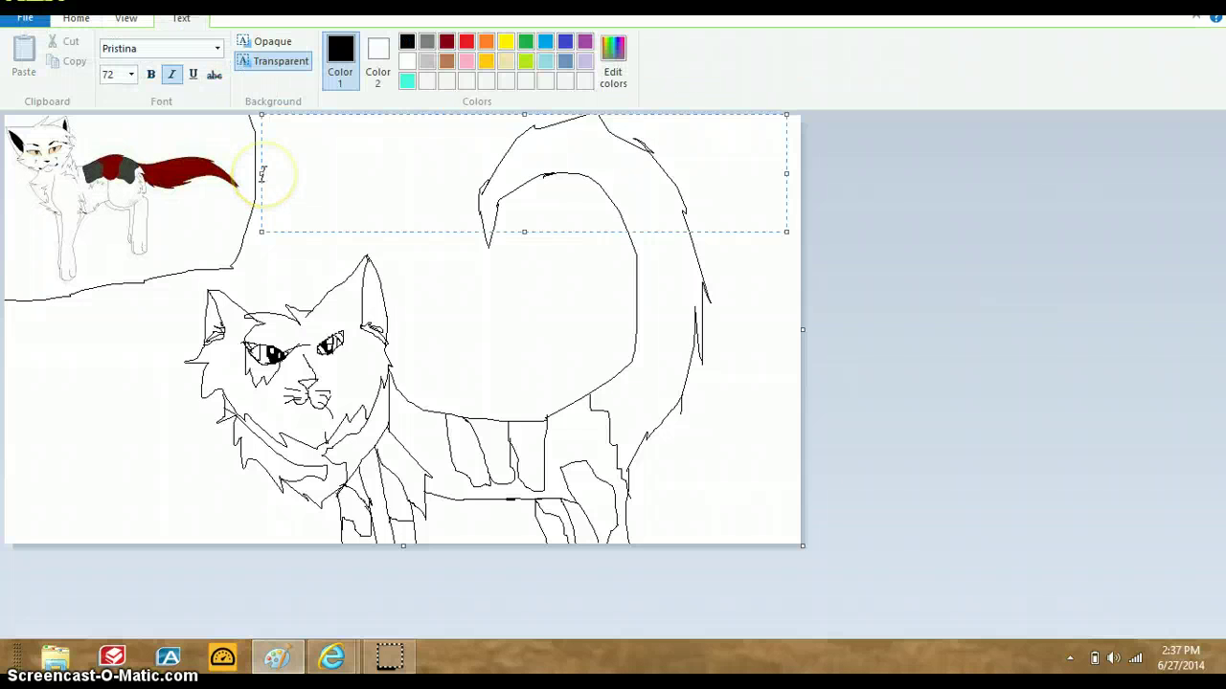
text(Ba)
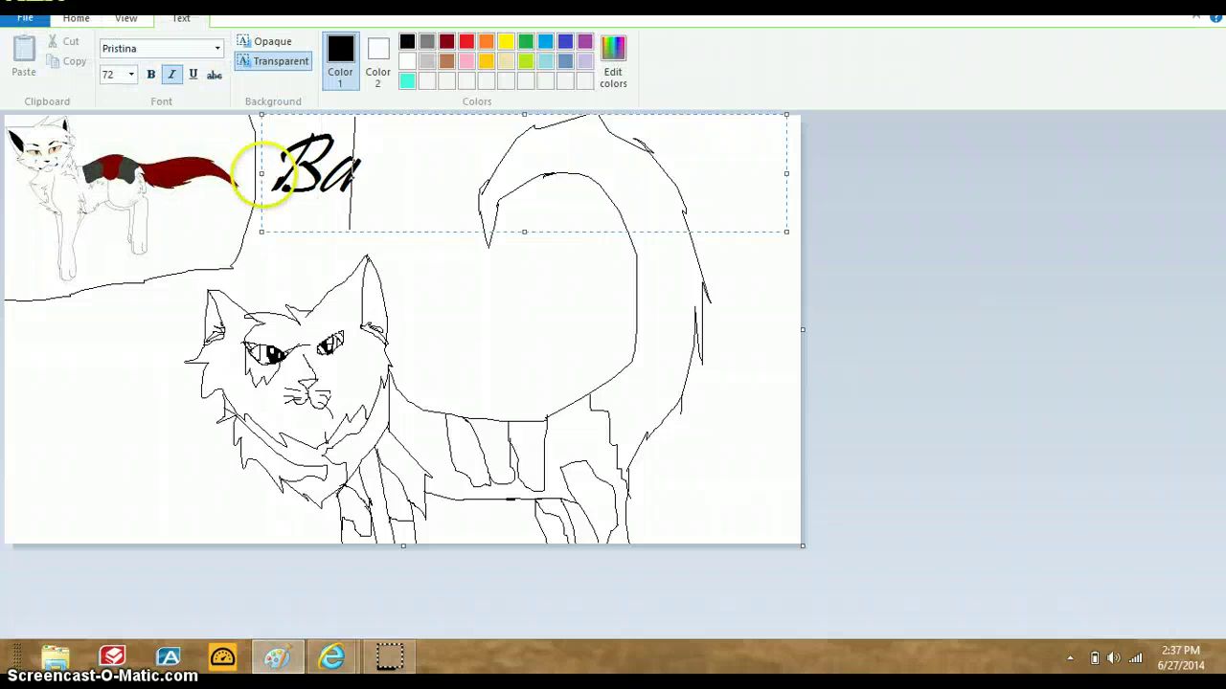
text(ck)
key(BackSpace)
key(BackSpace)
key(BackSpace)
key(BackSpace)
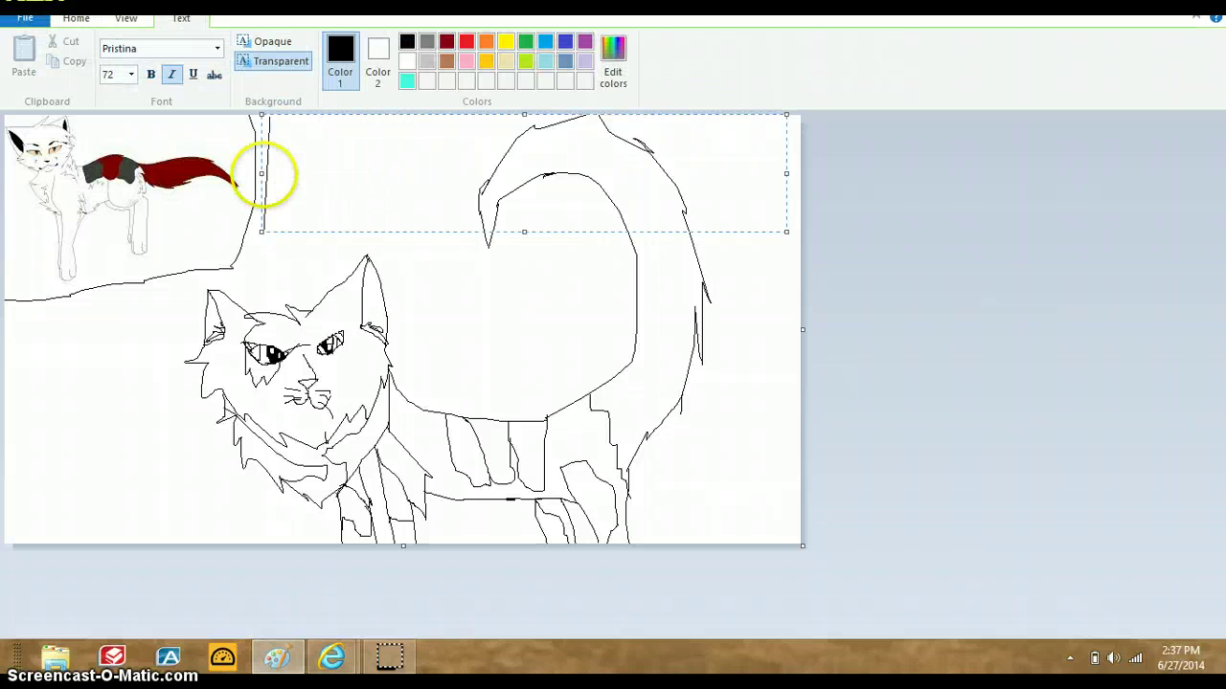
- Write the note "got all the deigins and ready for paint bucke" in the open text box over the drawing
text(got al)
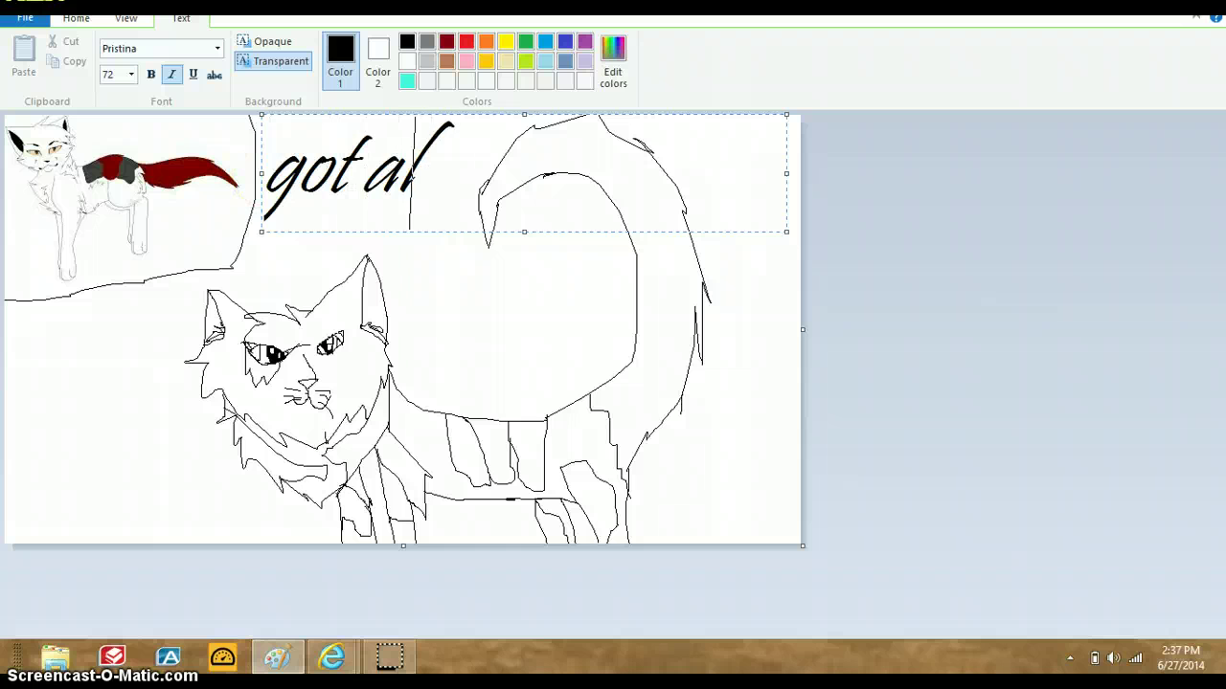
key(BackSpace)
key(BackSpace)
key(BackSpace)
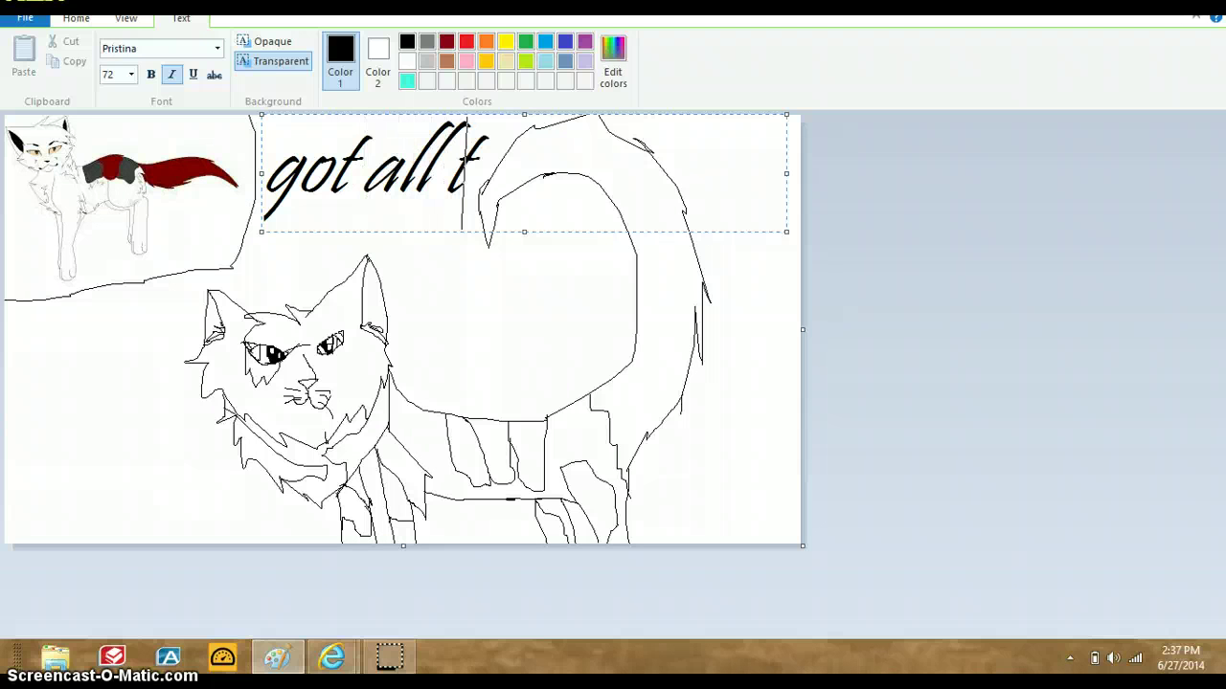
text(got all the)
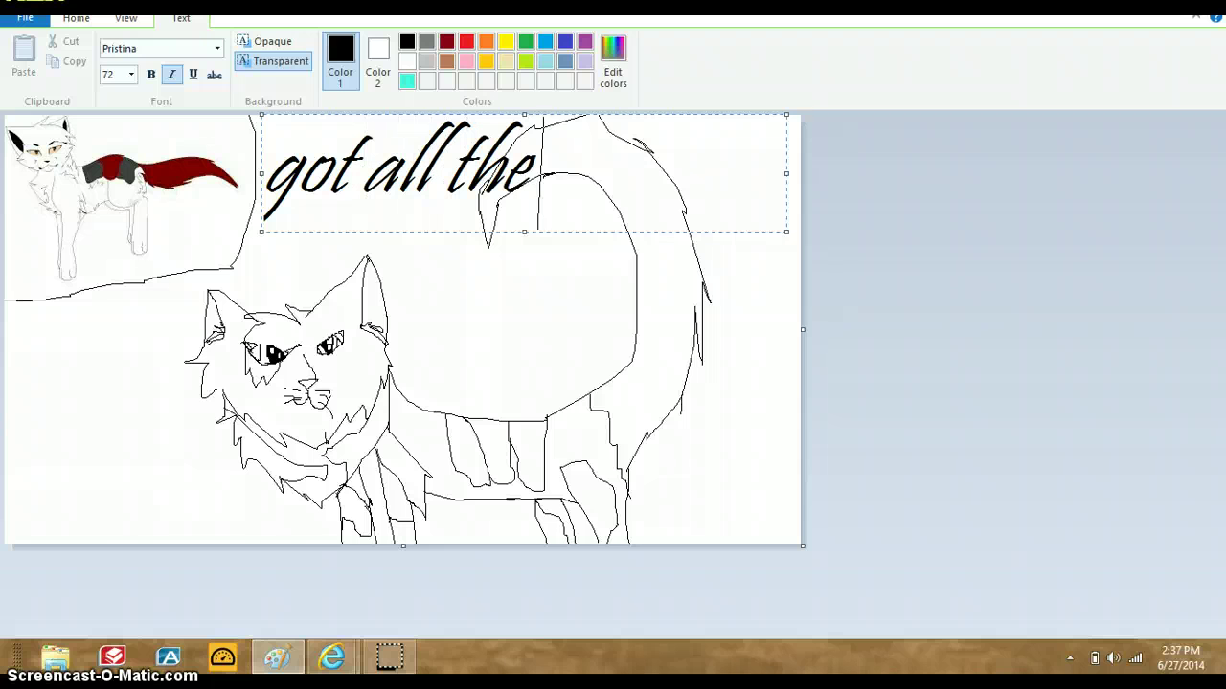
text( de)
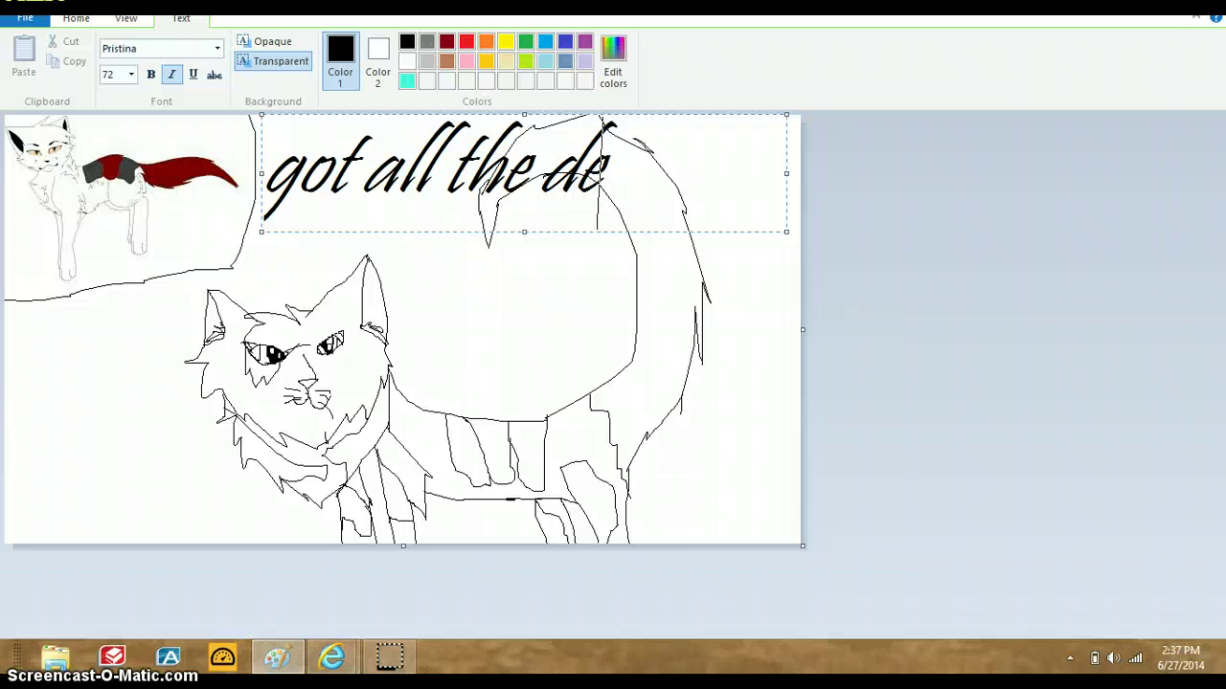
text(igins')
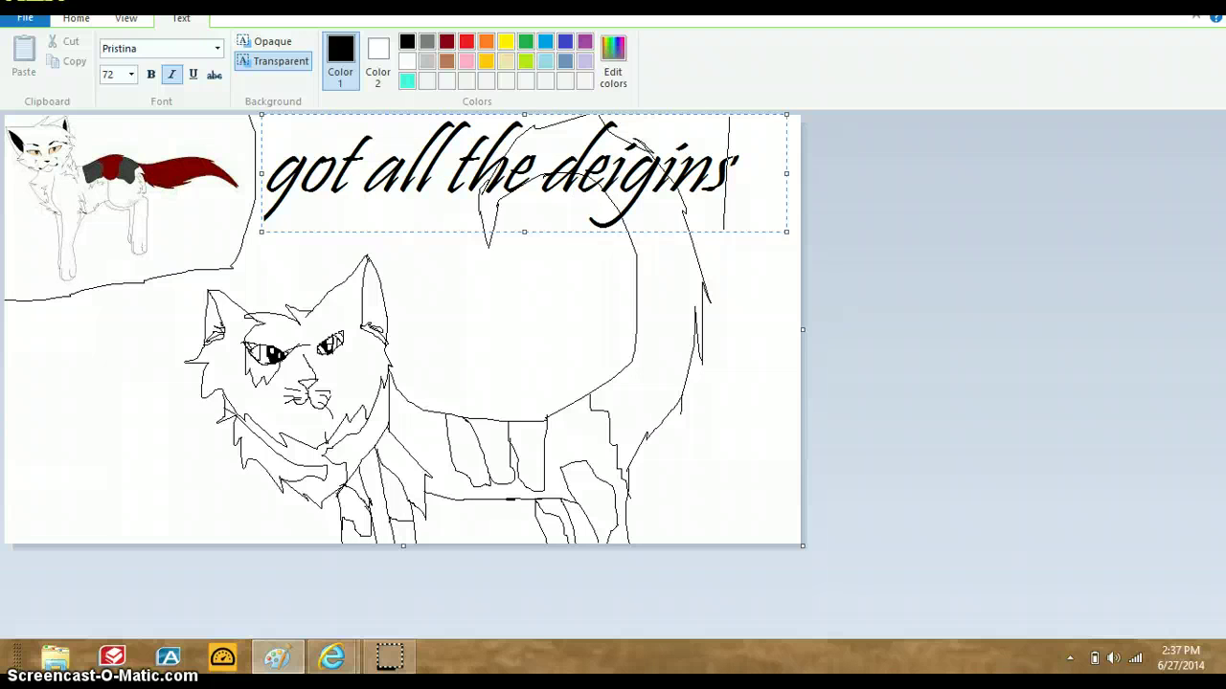
text( and rea)
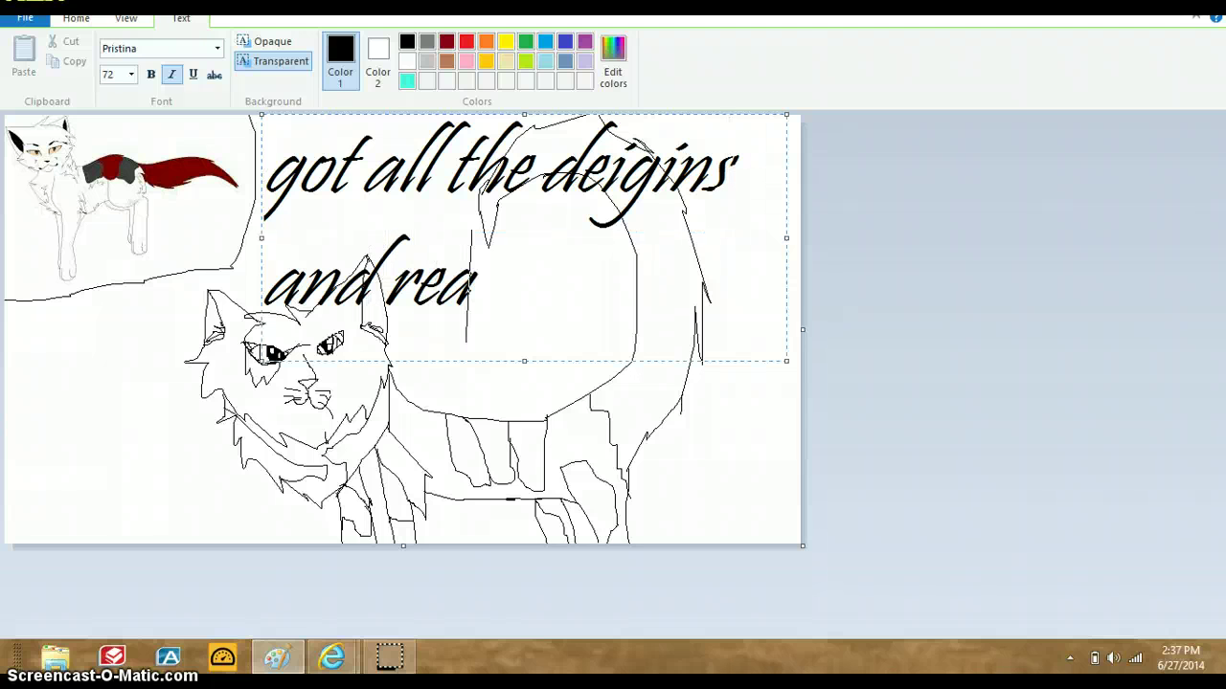
text(dy)
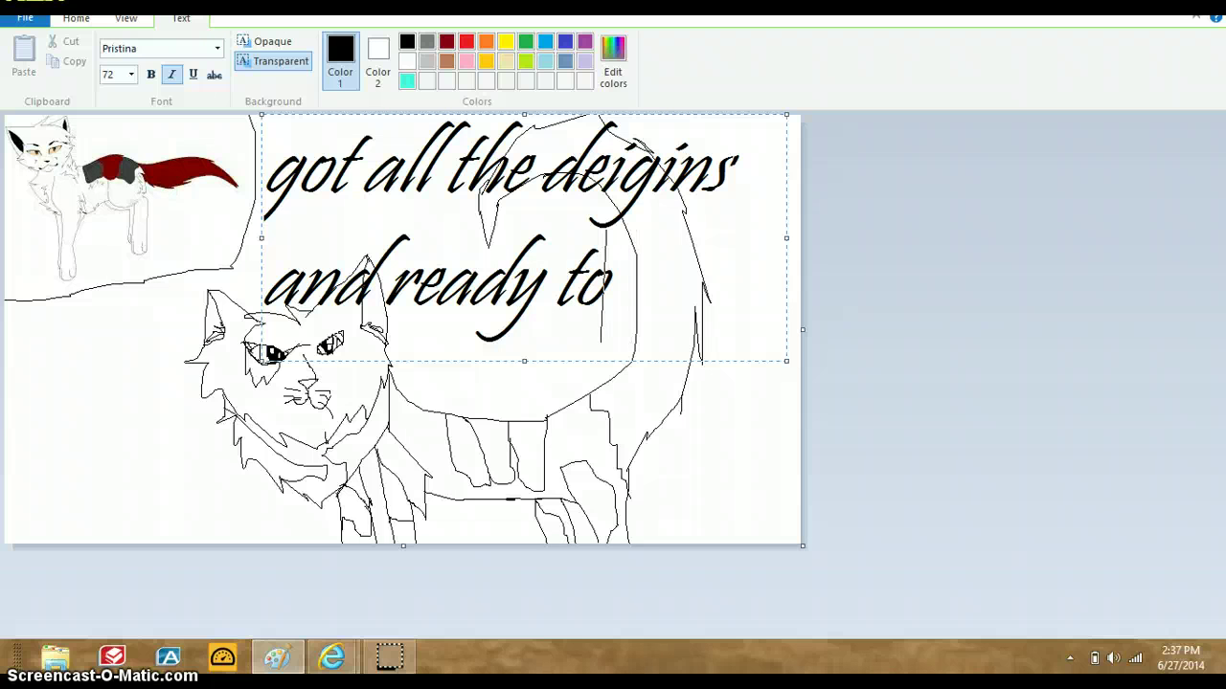
text(for)
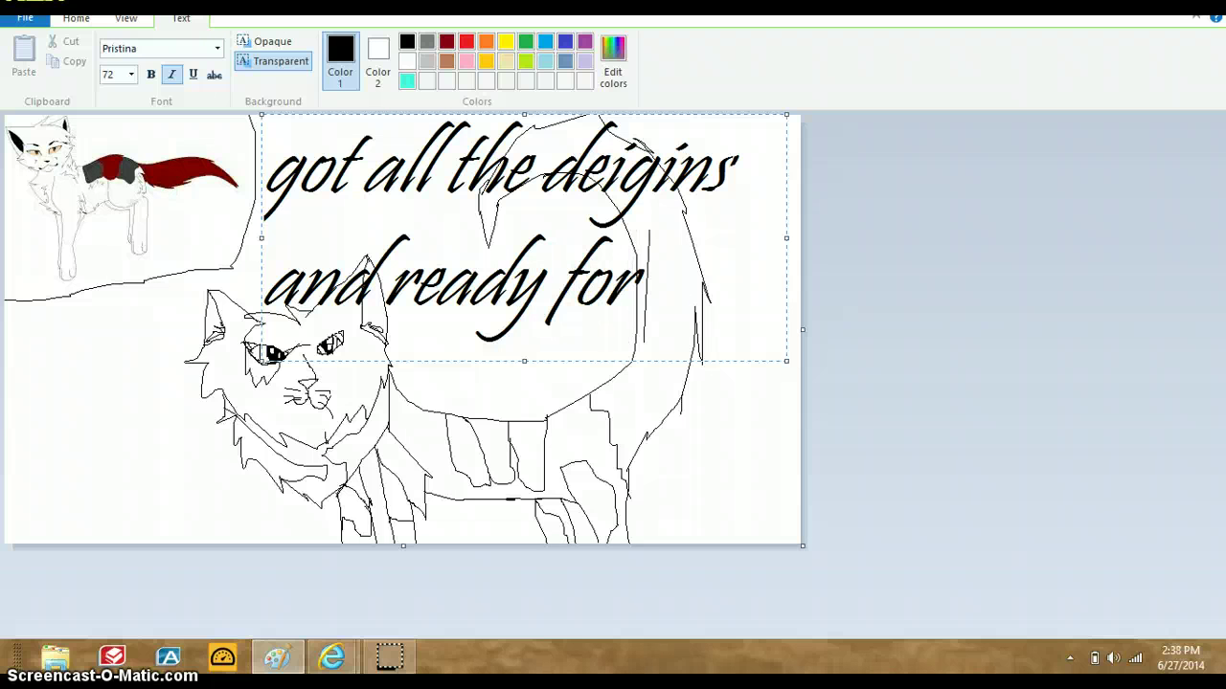
text( paint)
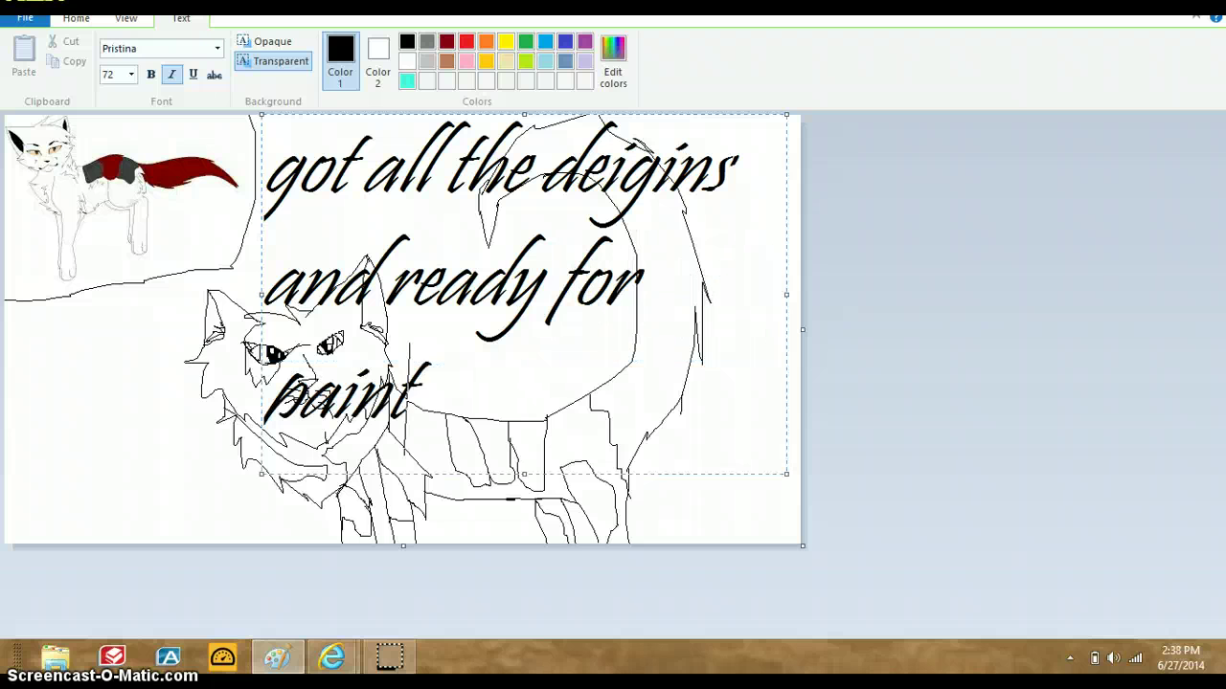
text( b)
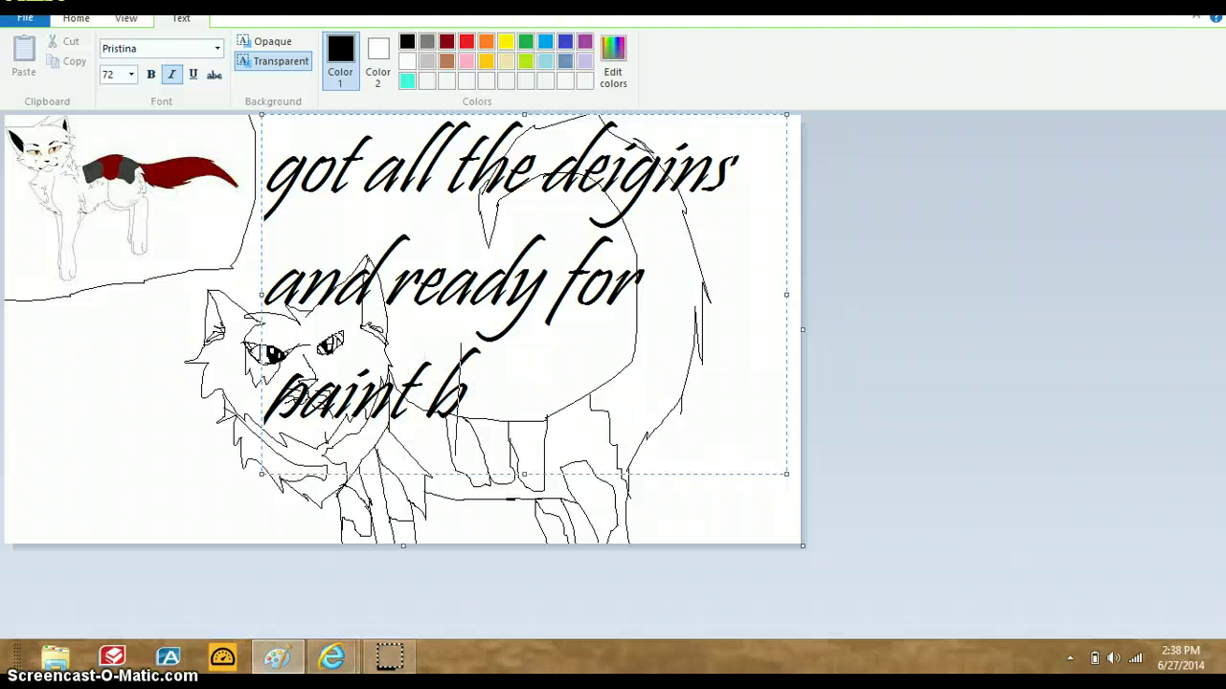
text(uckey)
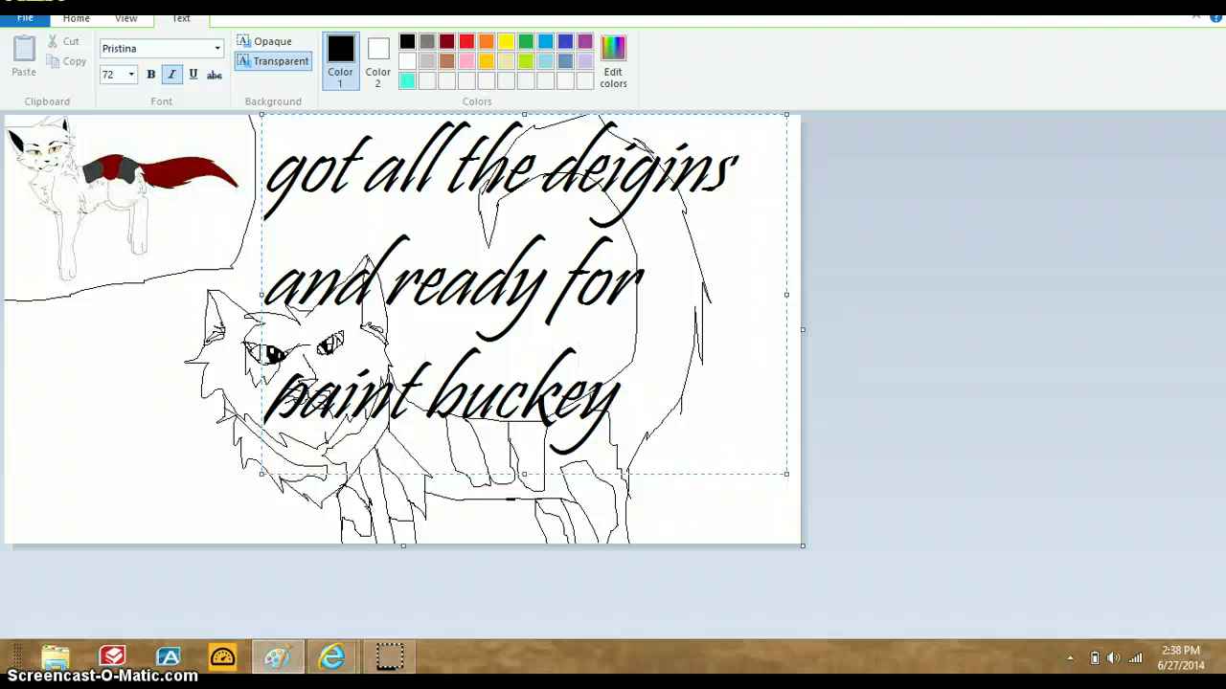
key(BackSpace)
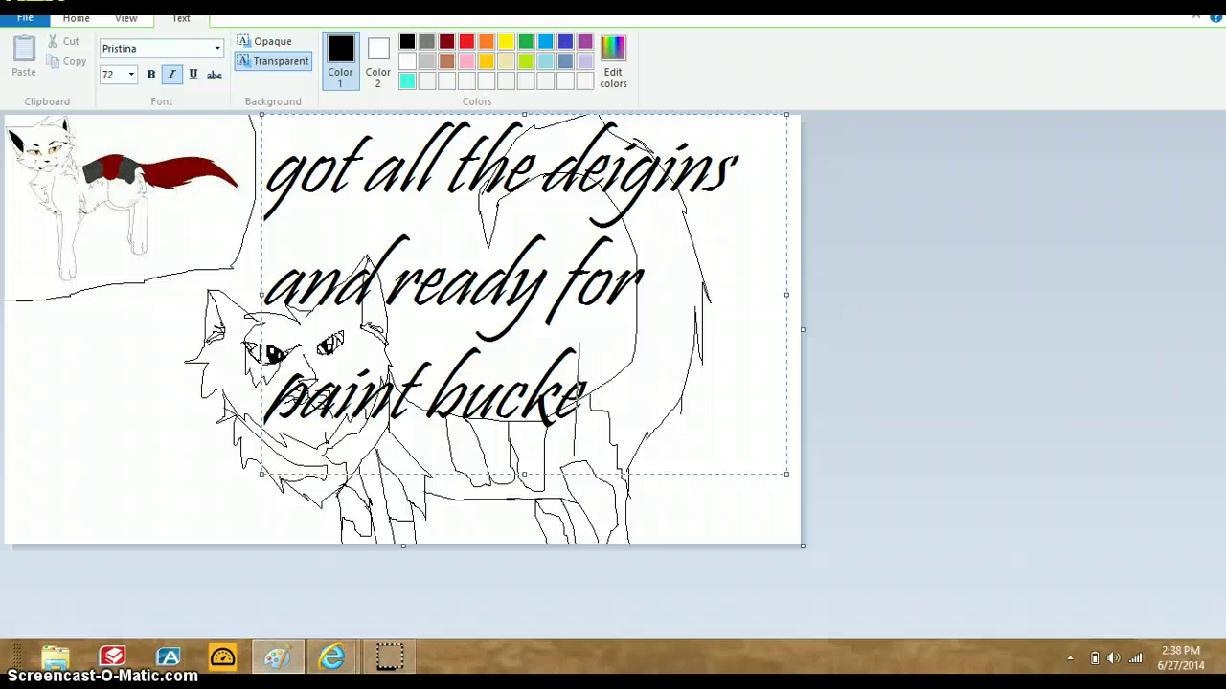
- Delete all of the paint bucket note's text from over the cat drawing
key(BackSpace)
key(BackSpace)
key(BackSpace)
key(BackSpace)
key(BackSpace)
key(BackSpace)
key(BackSpace)
key(BackSpace)
key(BackSpace)
key(BackSpace)
key(BackSpace)
key(BackSpace)
key(BackSpace)
key(BackSpace)
key(BackSpace)
key(BackSpace)
key(BackSpace)
key(BackSpace)
key(BackSpace)
key(BackSpace)
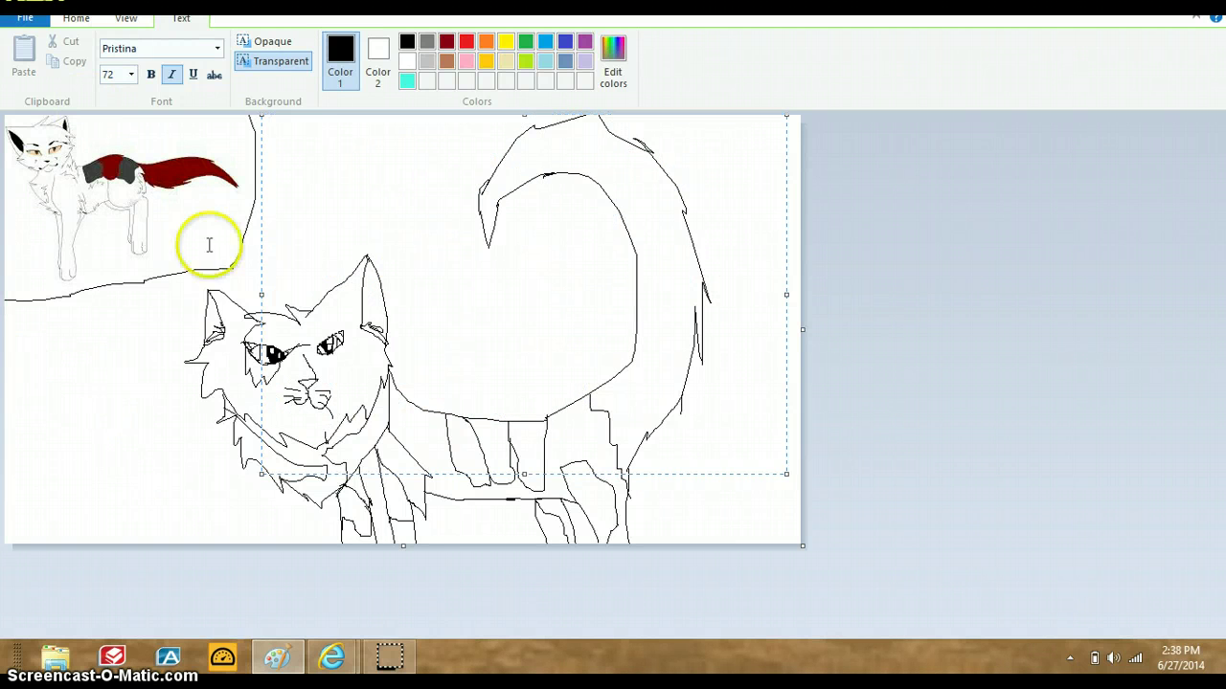
- Close the empty text box and fill the inside of the cat's left-hand eye with turquoise
click(251, 143)
click(685, 81)
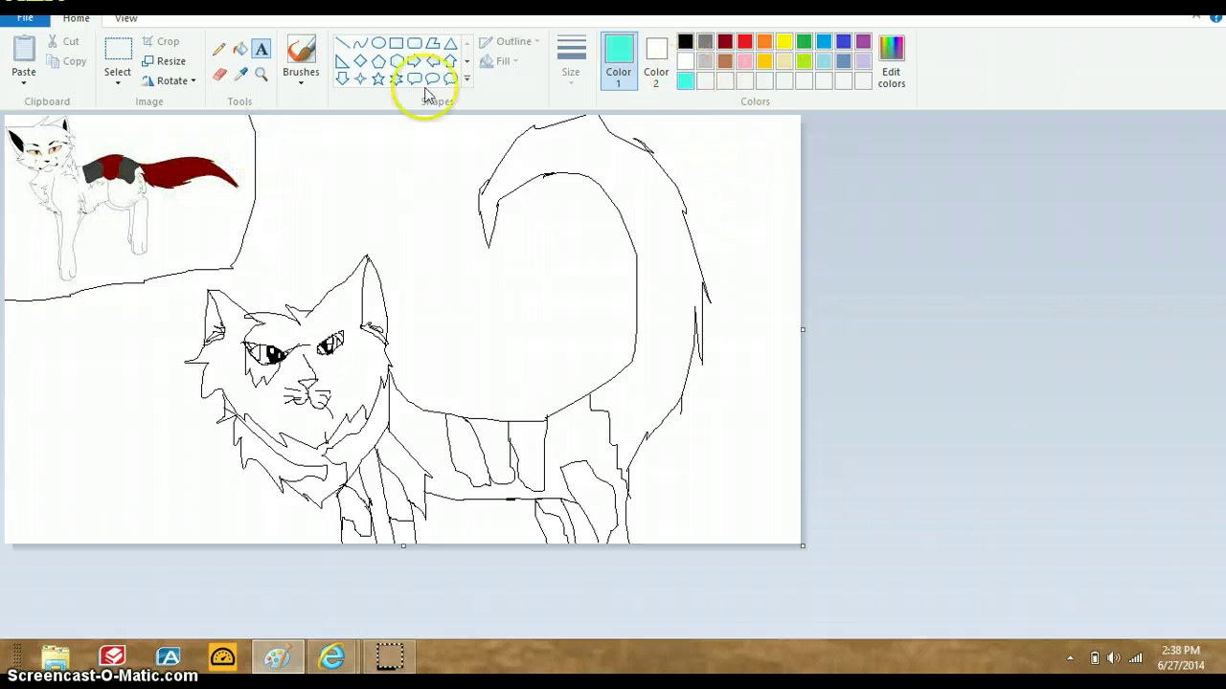
click(243, 50)
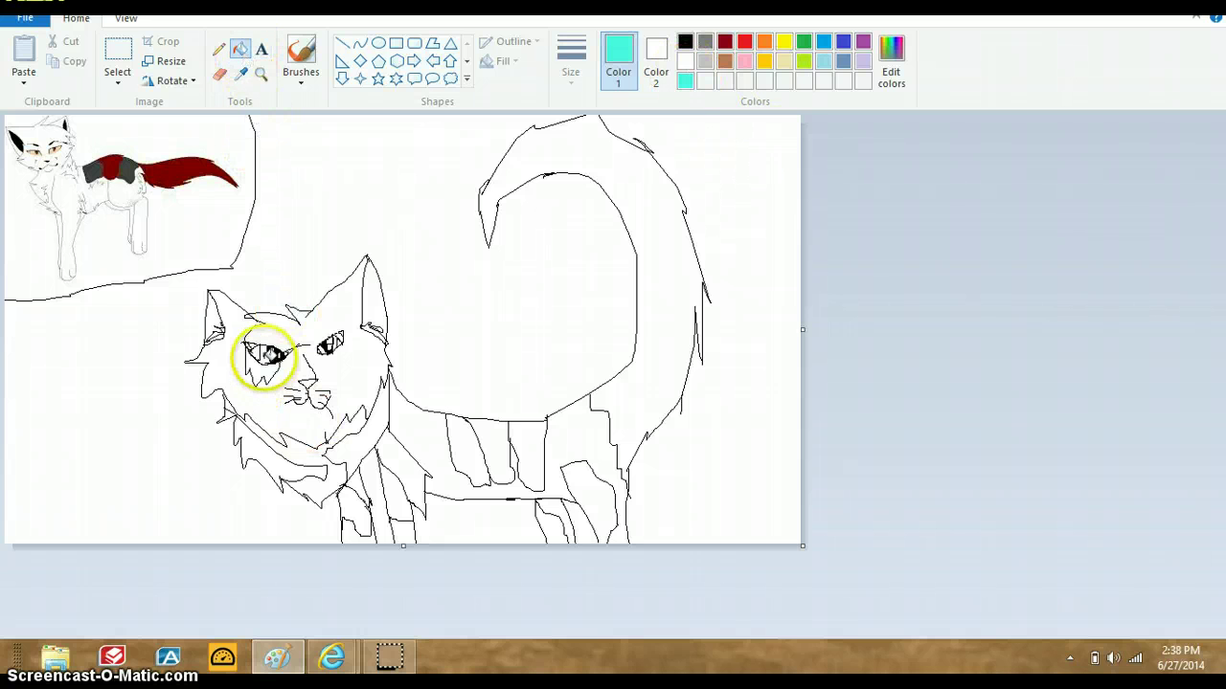
click(265, 354)
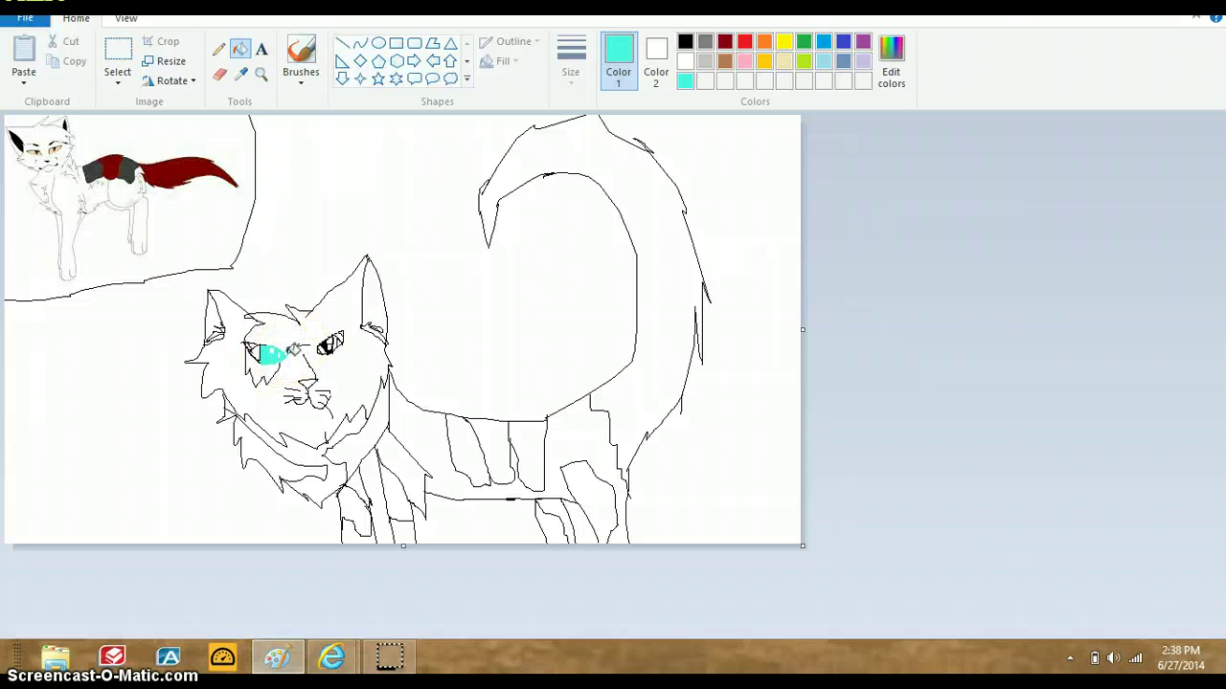
- Redraw the left-hand eye's outline and pupil in black, and fill the irises of both eyes with turquoise
click(218, 49)
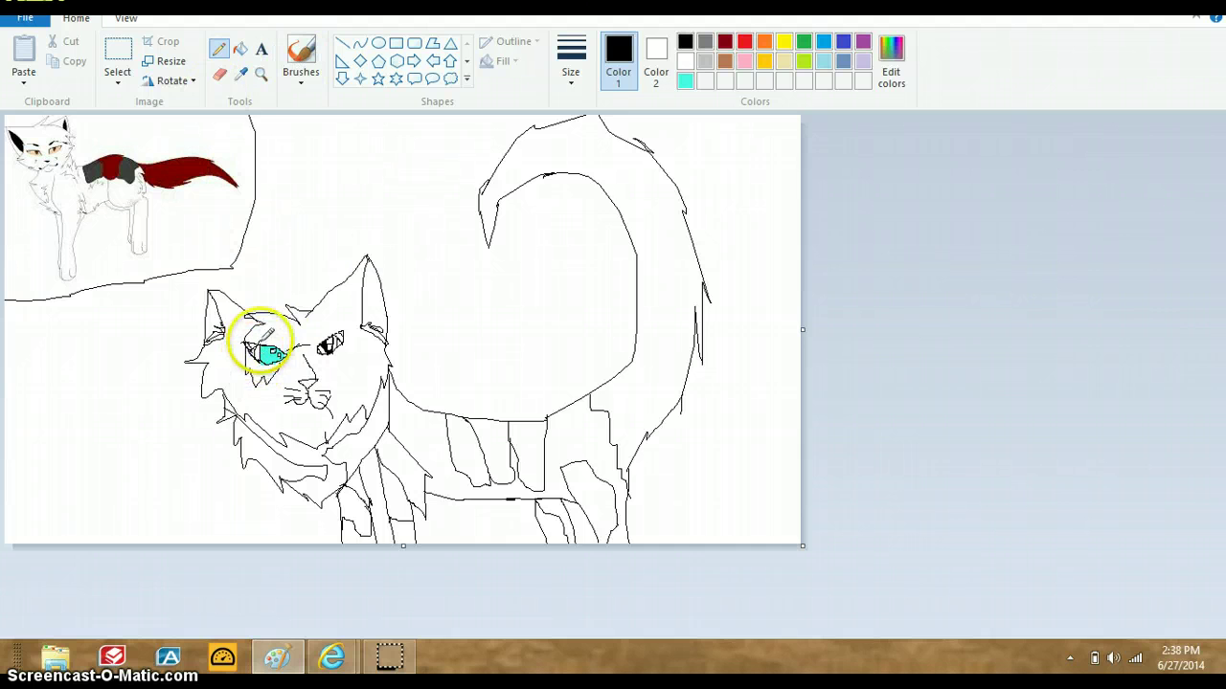
click(240, 49)
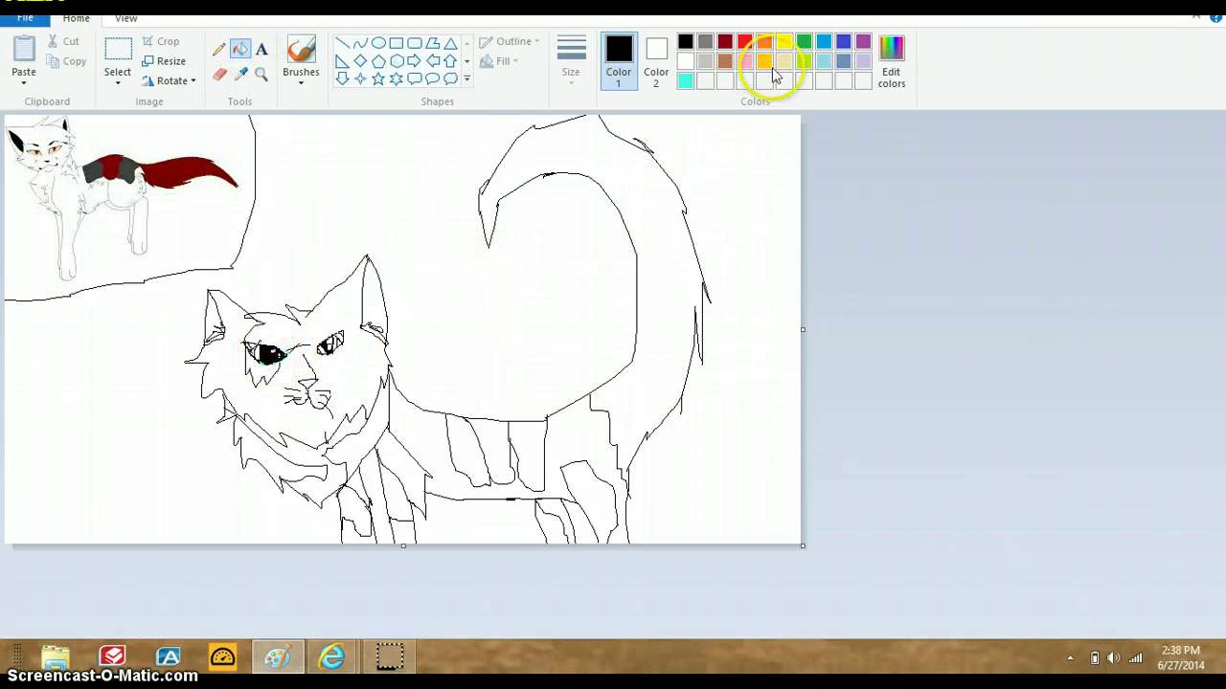
click(687, 83)
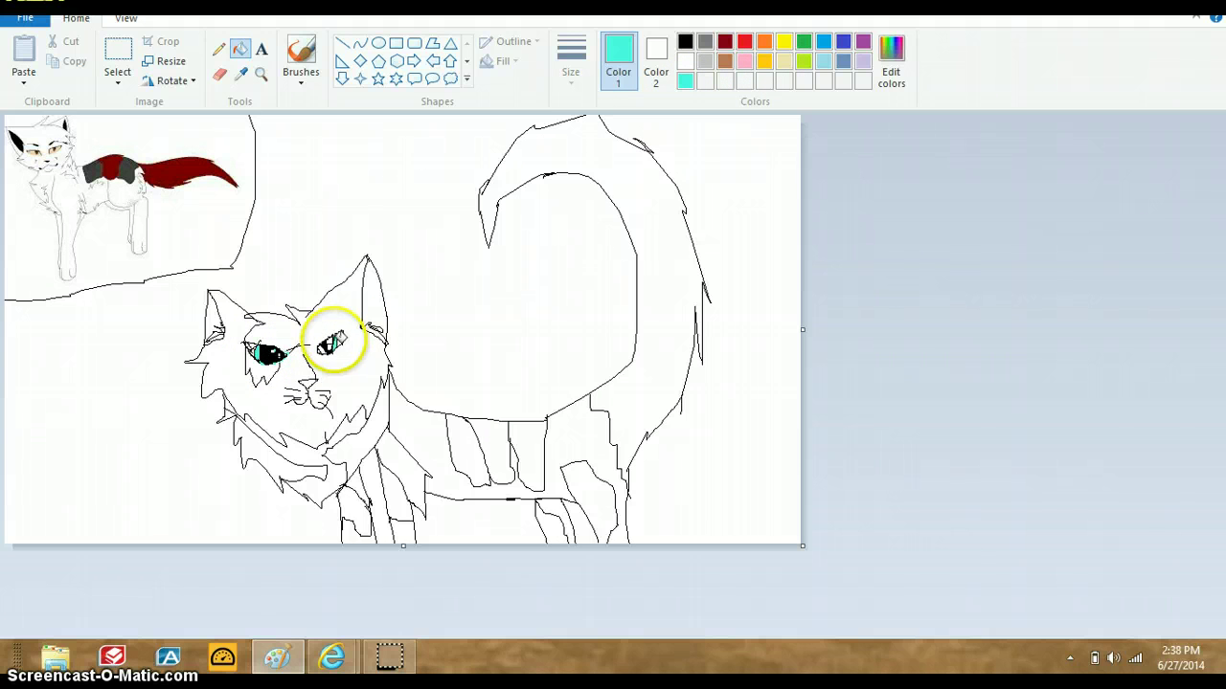
click(337, 341)
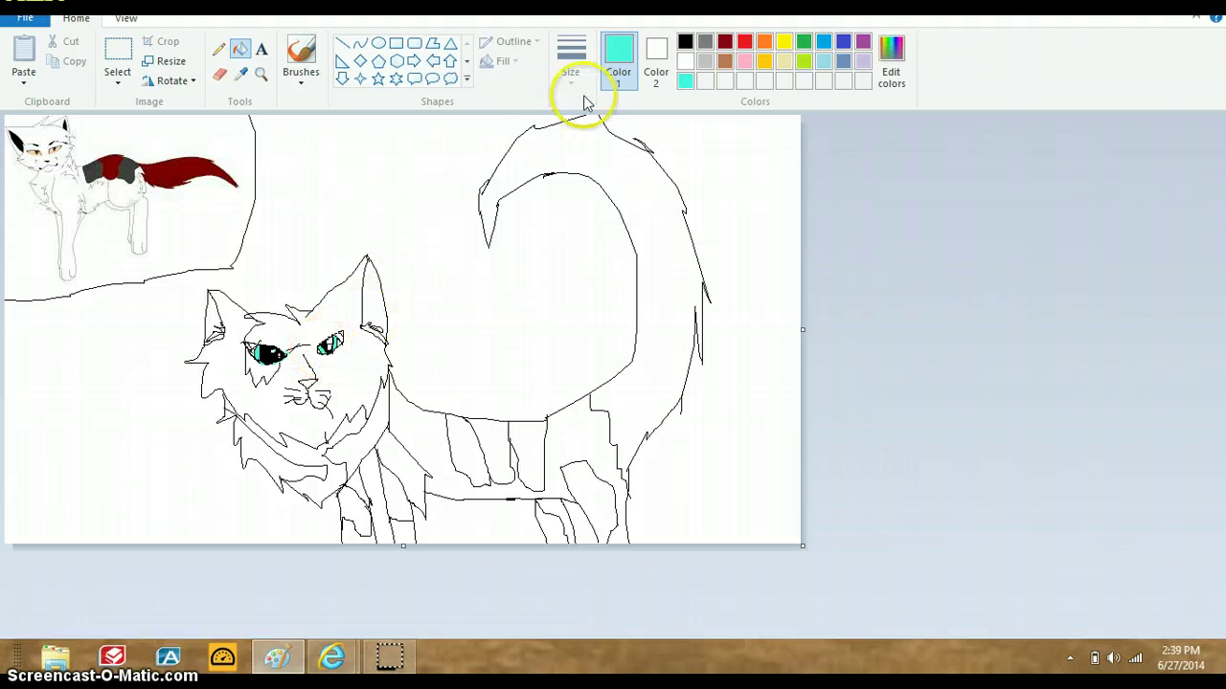
- Fill the outer corners of both eyes and the insides of both ears with black
click(685, 41)
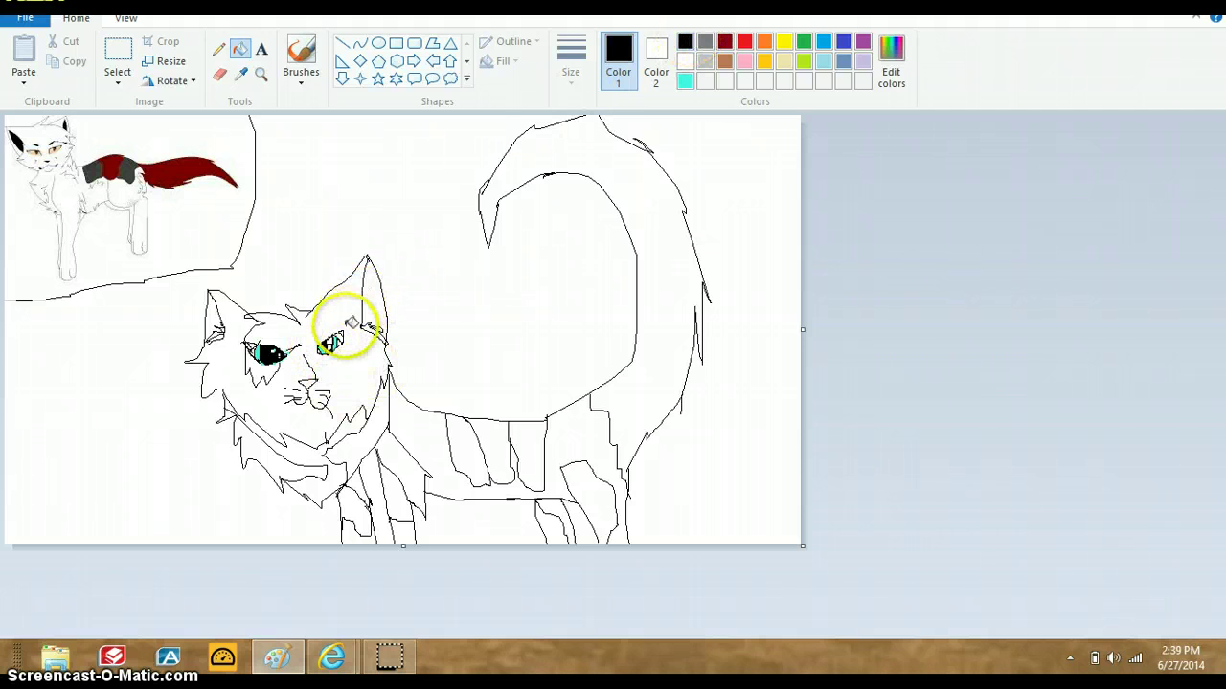
click(341, 334)
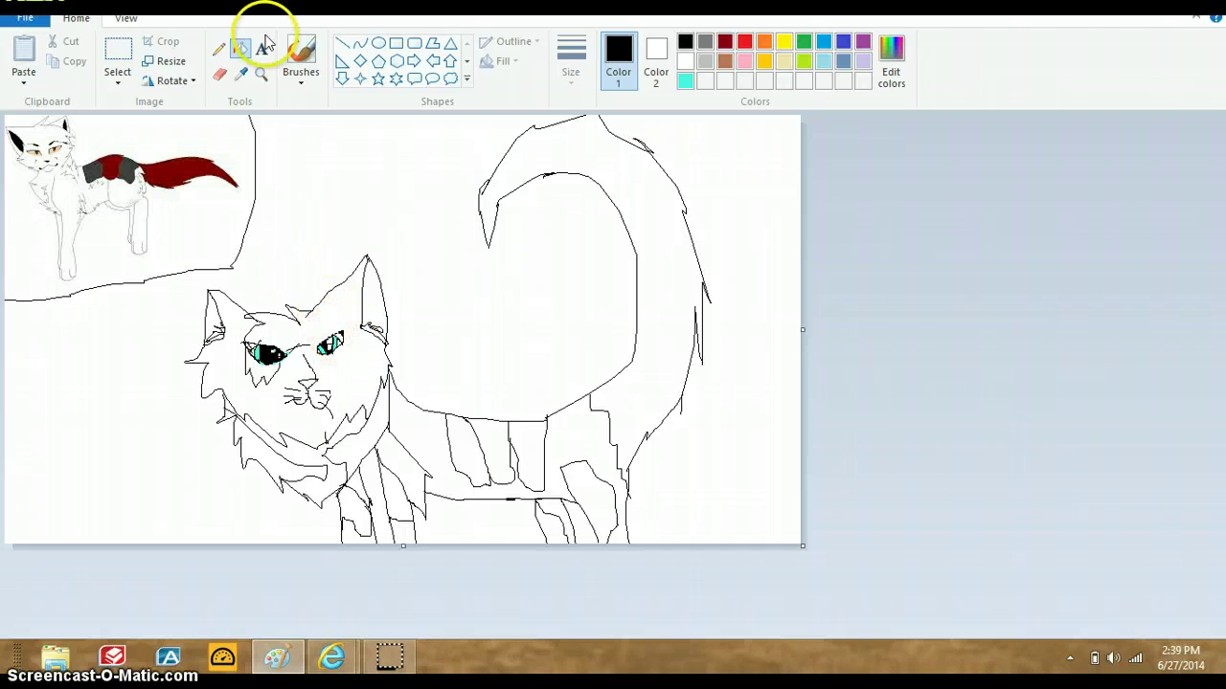
click(219, 48)
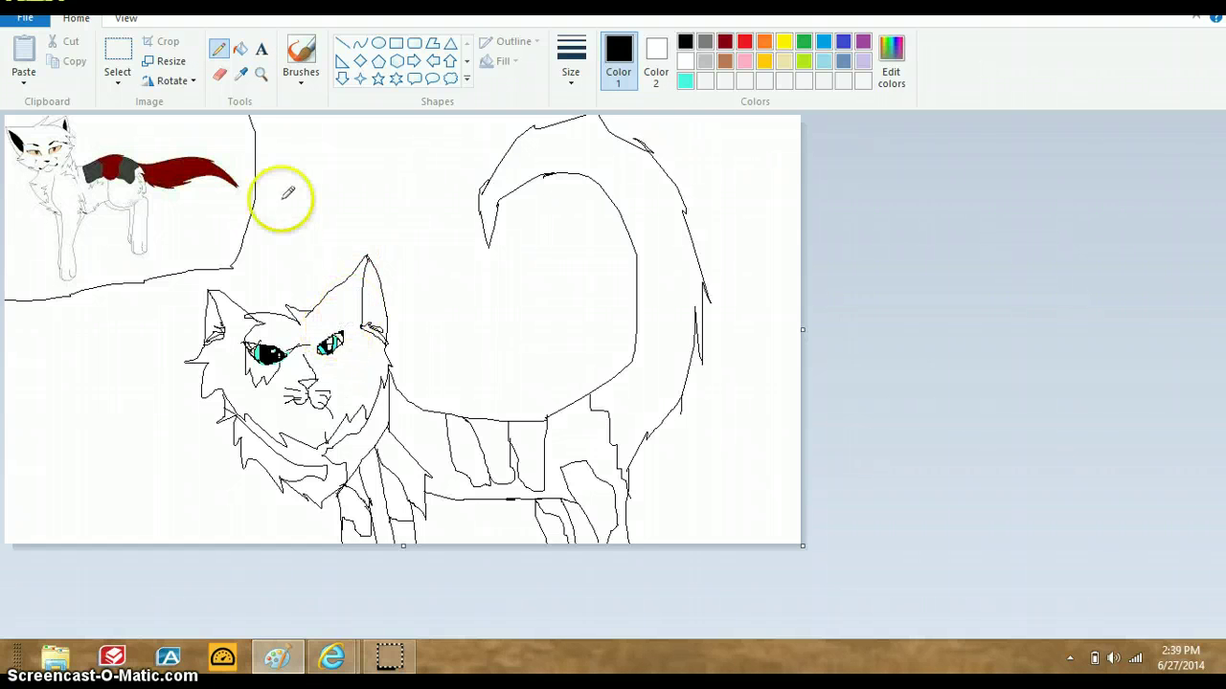
click(240, 48)
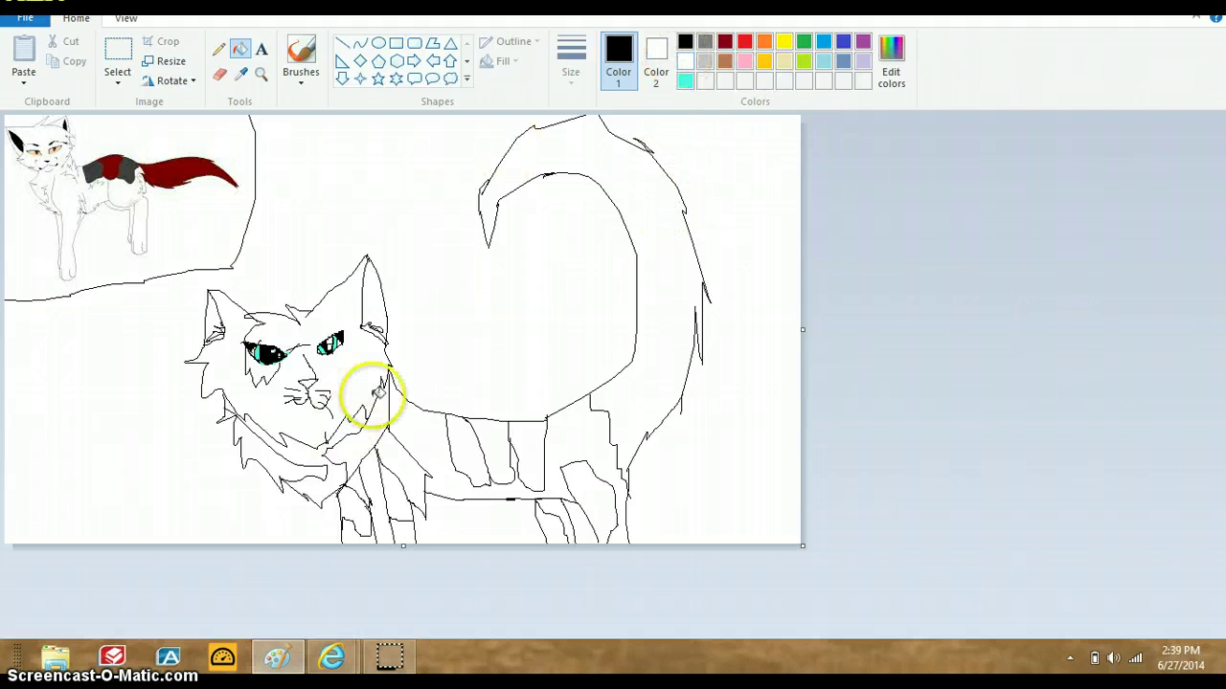
click(375, 288)
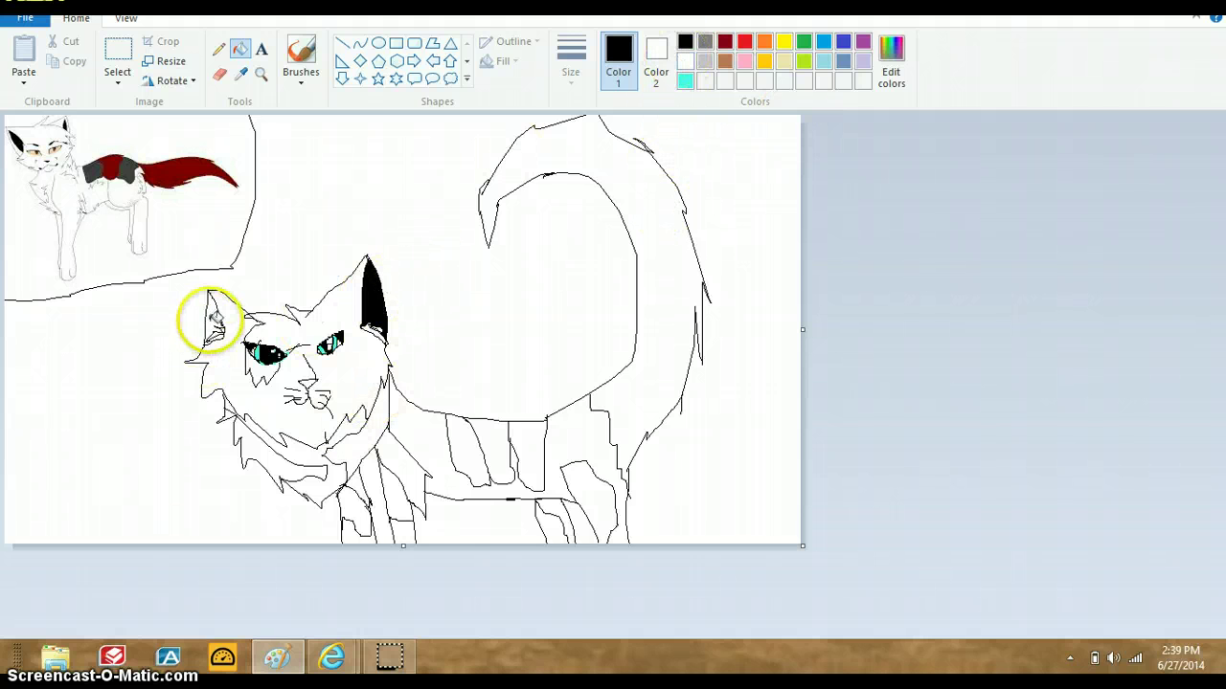
click(212, 318)
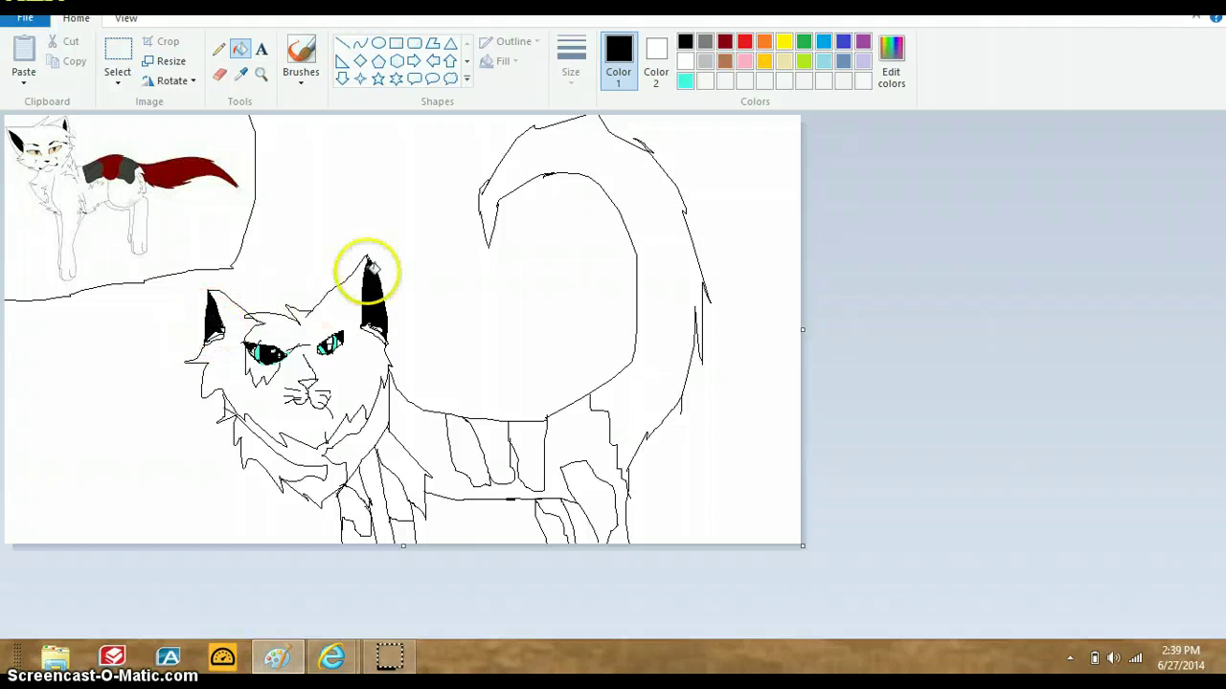
- Fill the middle stripe on the cat's back with red and the stripes on either side of it with gray
click(744, 41)
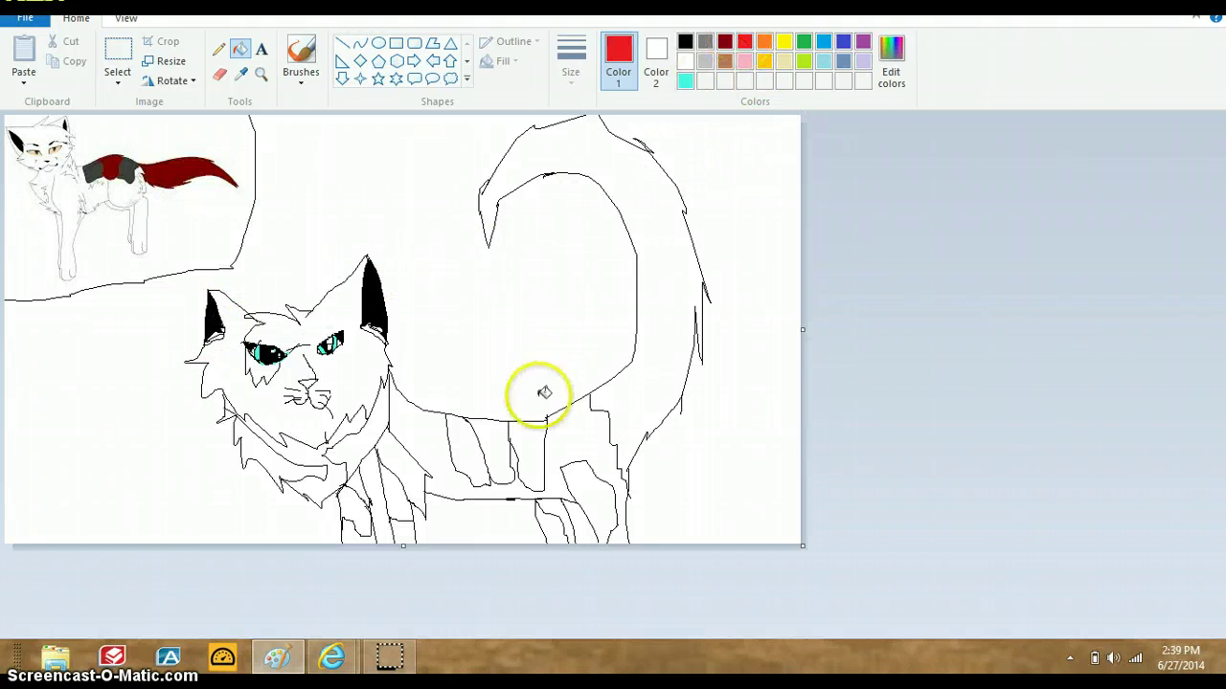
click(499, 438)
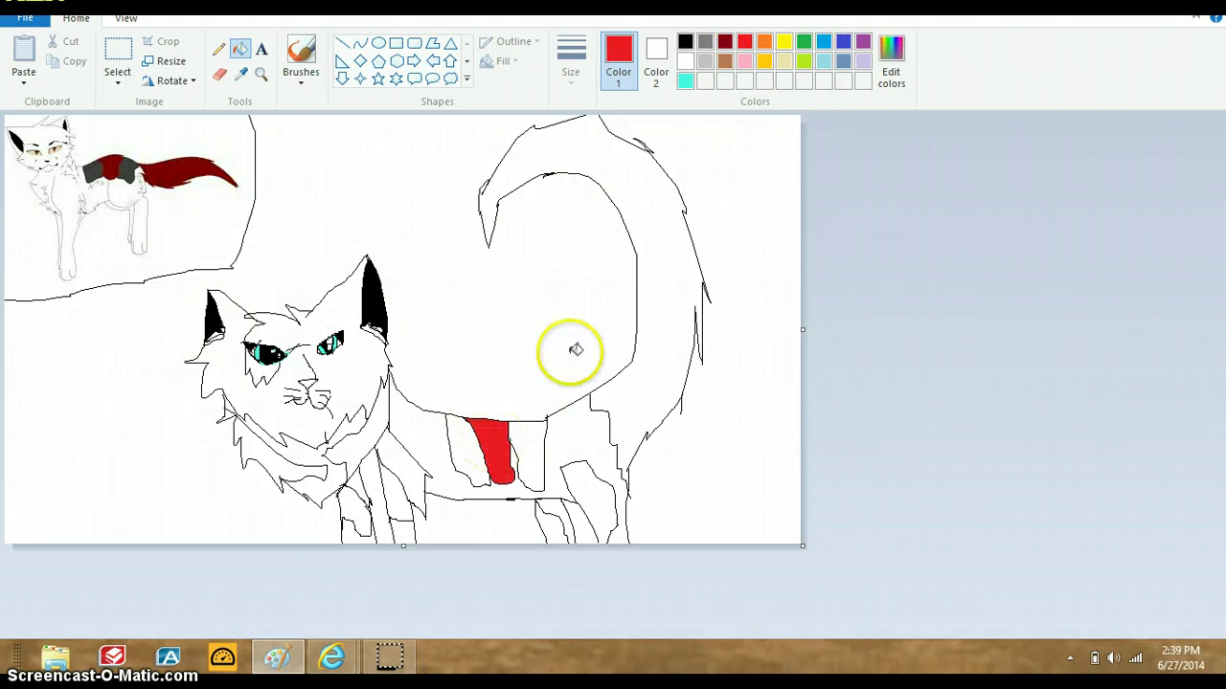
click(705, 44)
click(531, 442)
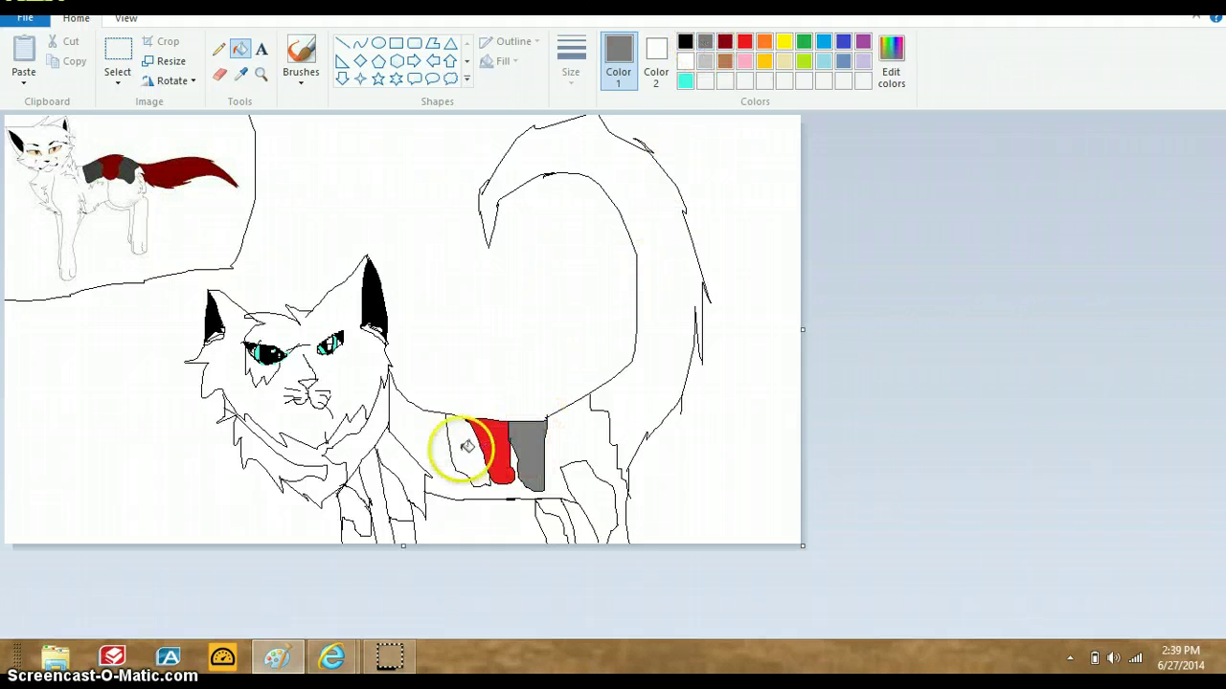
click(461, 446)
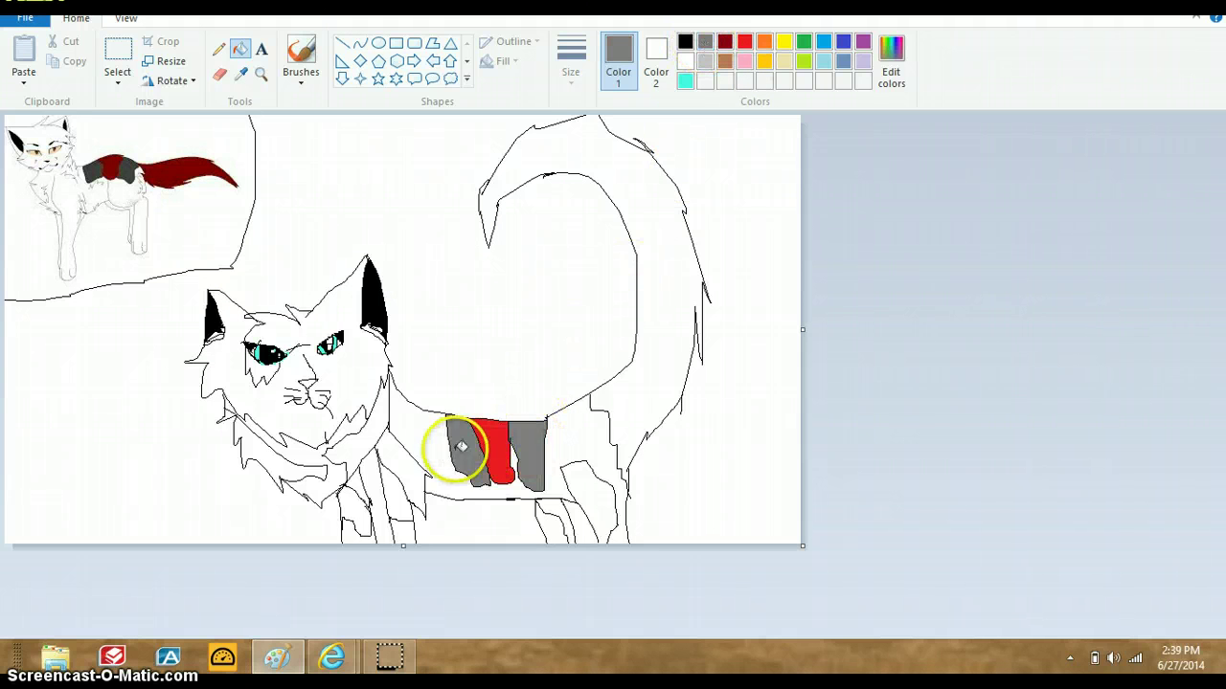
- Fill the near hind leg, upper front leg and shoulder markings with gray, and the narrow far hind-leg marking with red
click(586, 521)
click(588, 520)
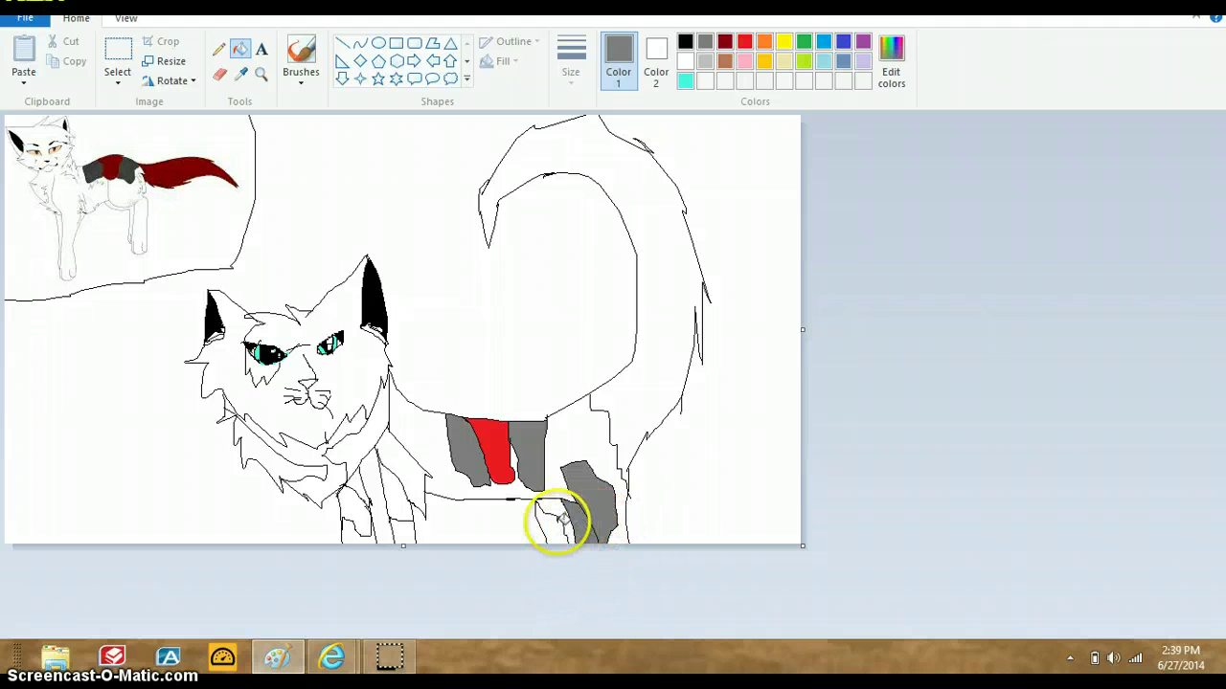
click(553, 522)
click(362, 512)
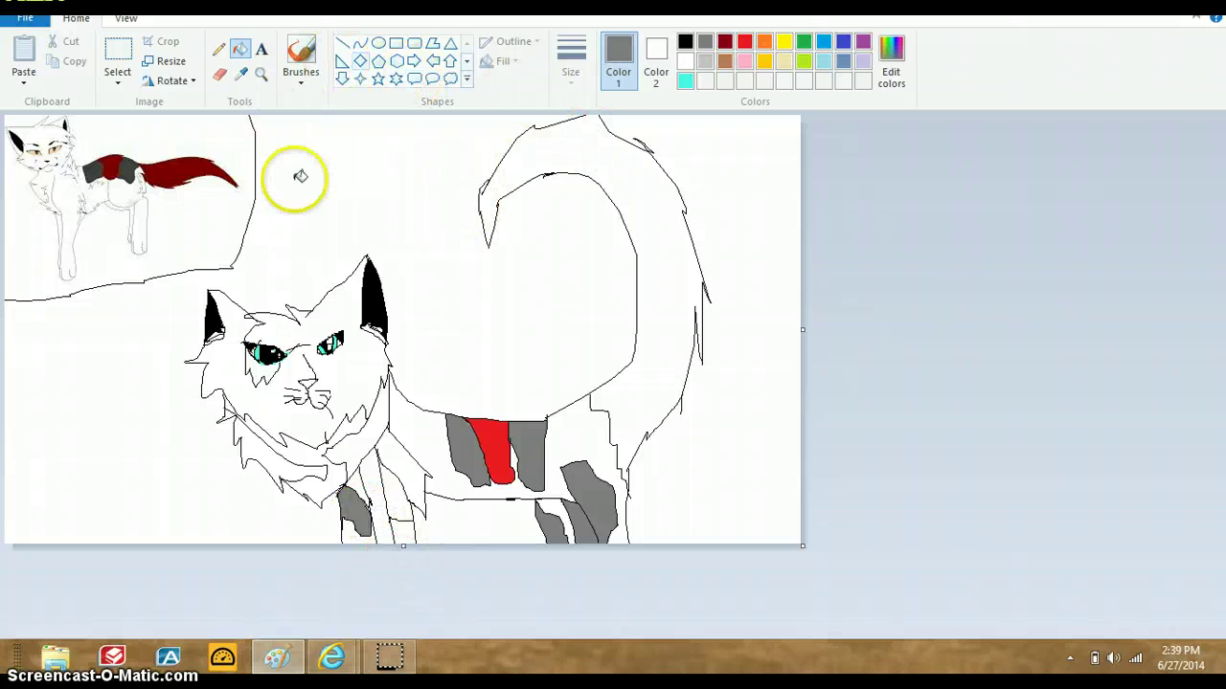
click(405, 465)
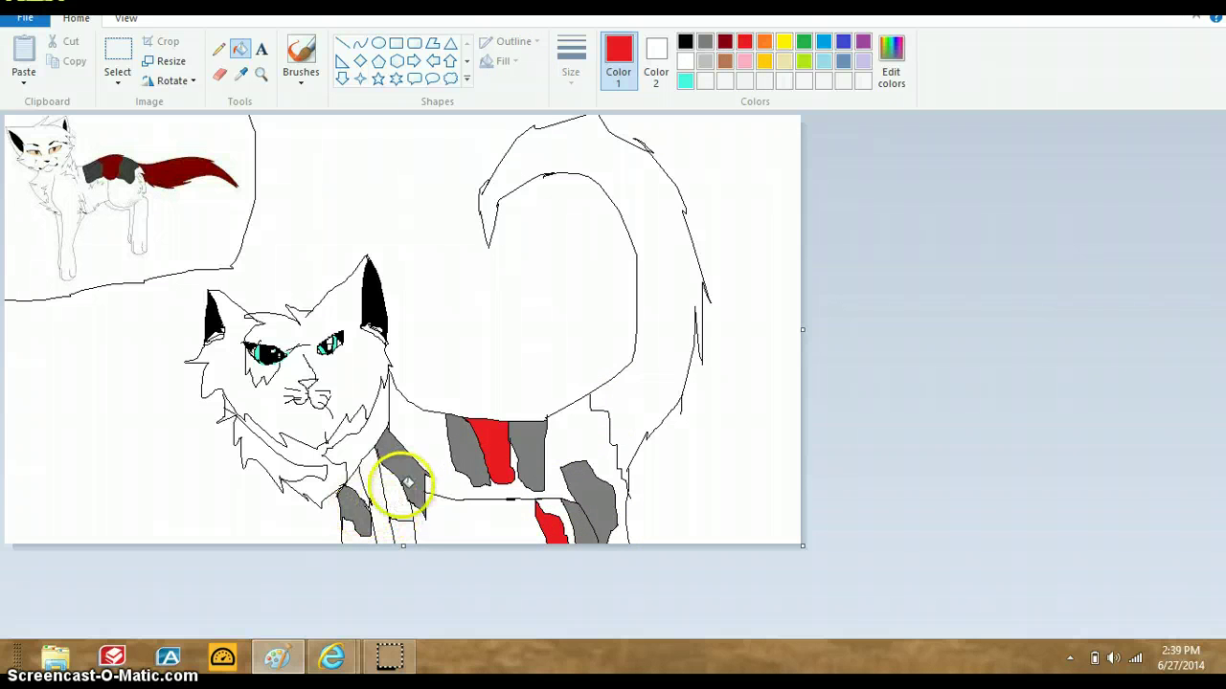
- Fill the remaining markings on both front legs and the whole tail with red
click(396, 493)
click(353, 532)
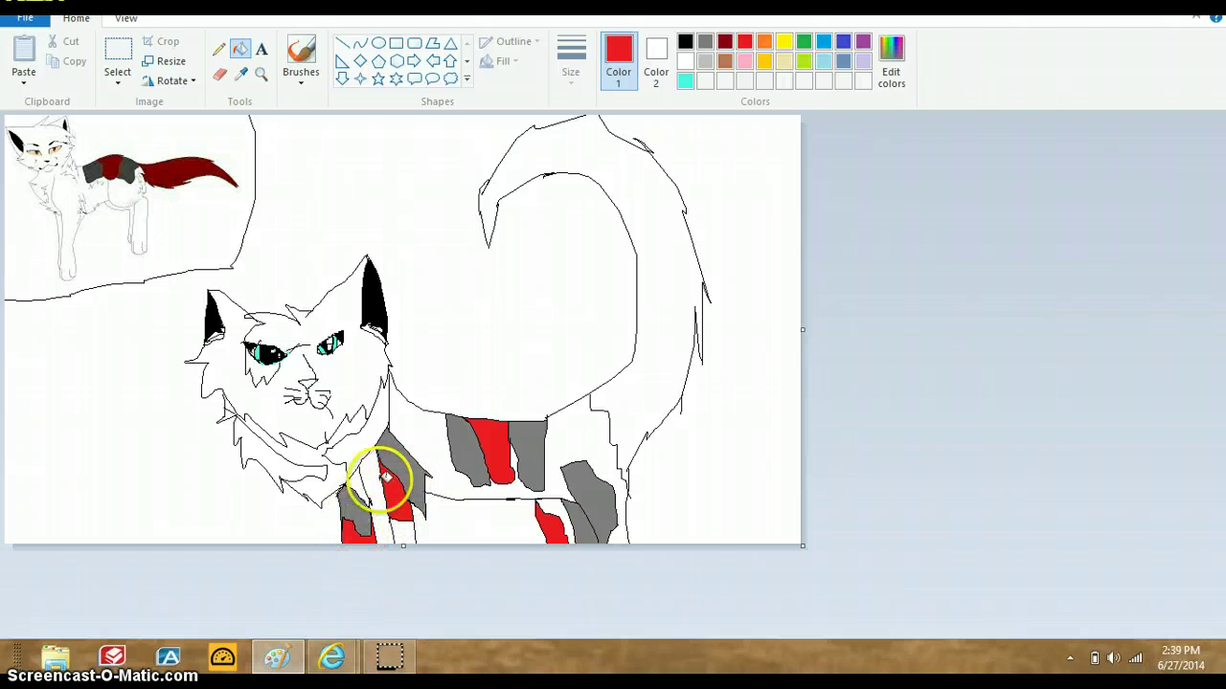
click(647, 398)
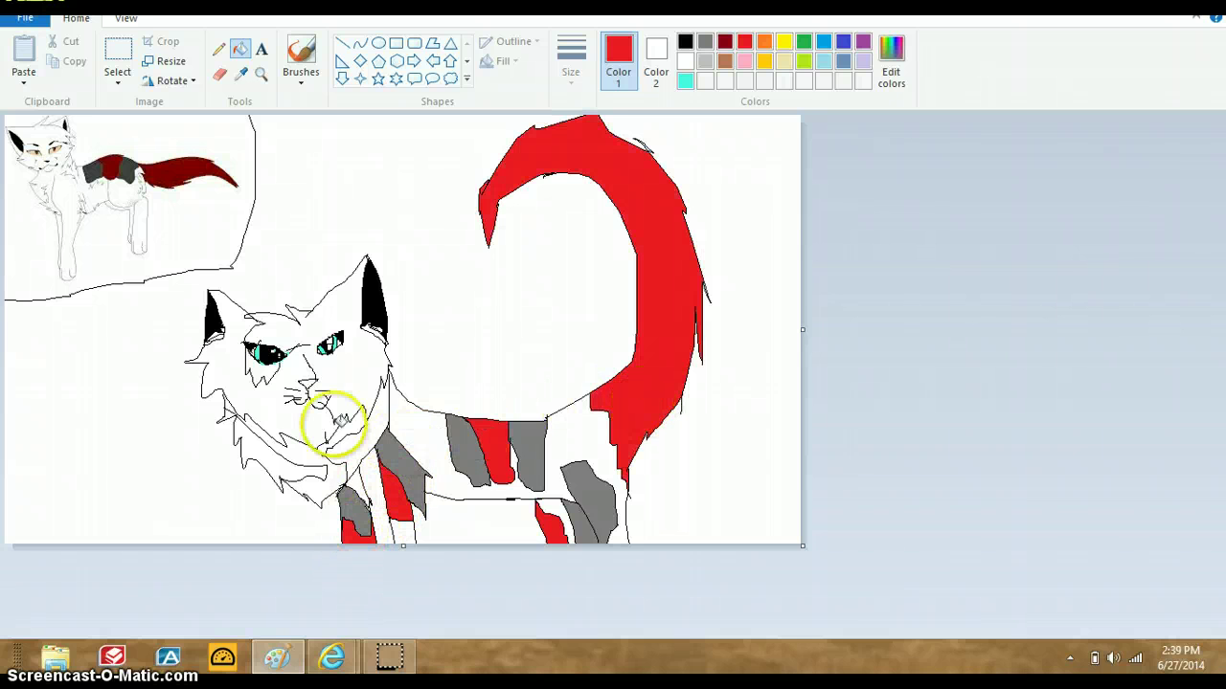
- Fill the left-hand side of the neck ruff with red and its right-hand side with gray
click(305, 469)
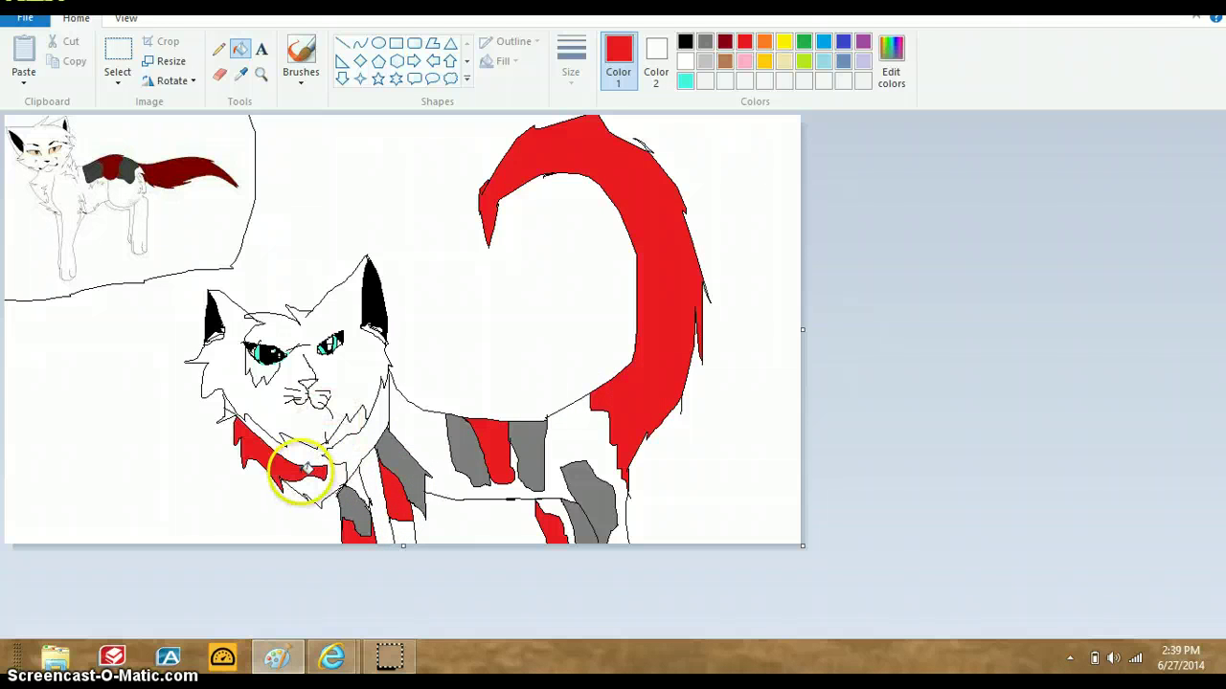
click(706, 44)
click(370, 436)
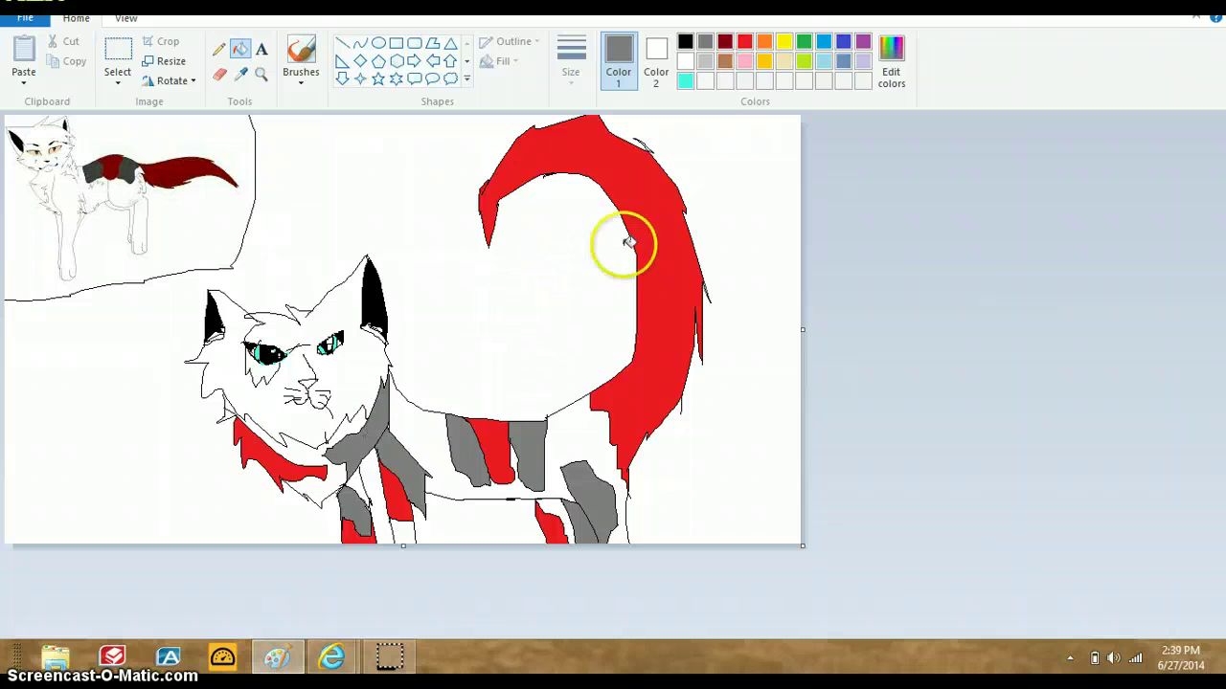
- Fill the nose with pink and close the gaps in its outline with the black pencil
click(746, 63)
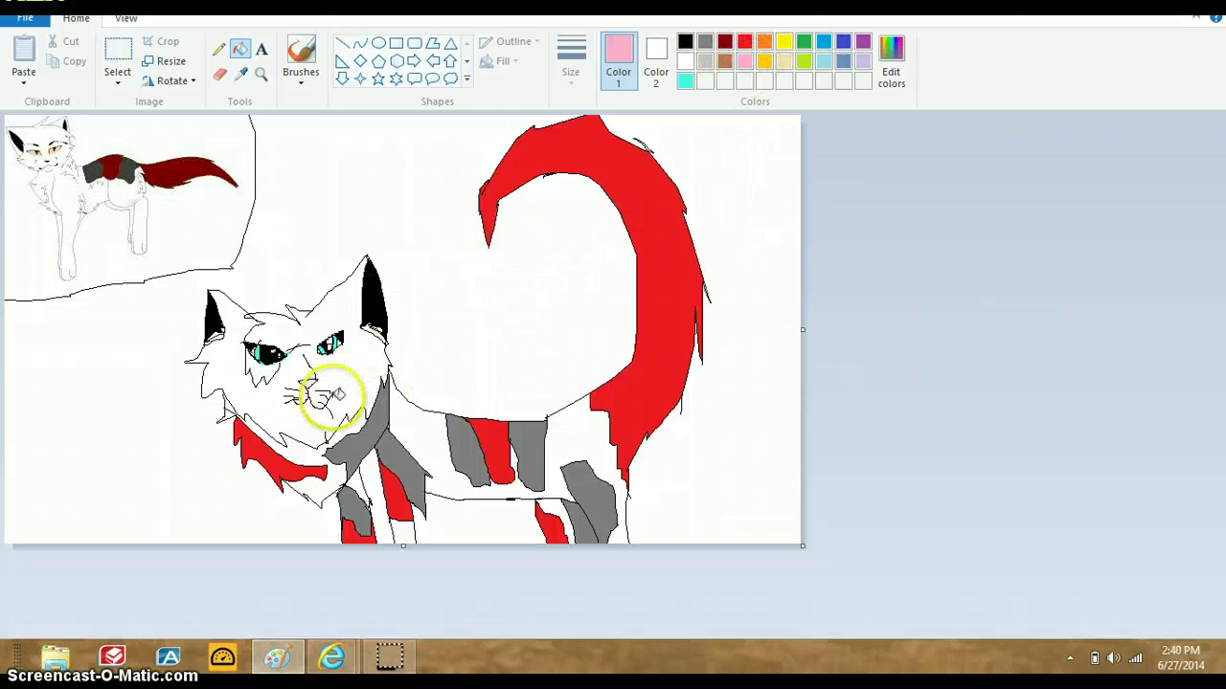
click(312, 383)
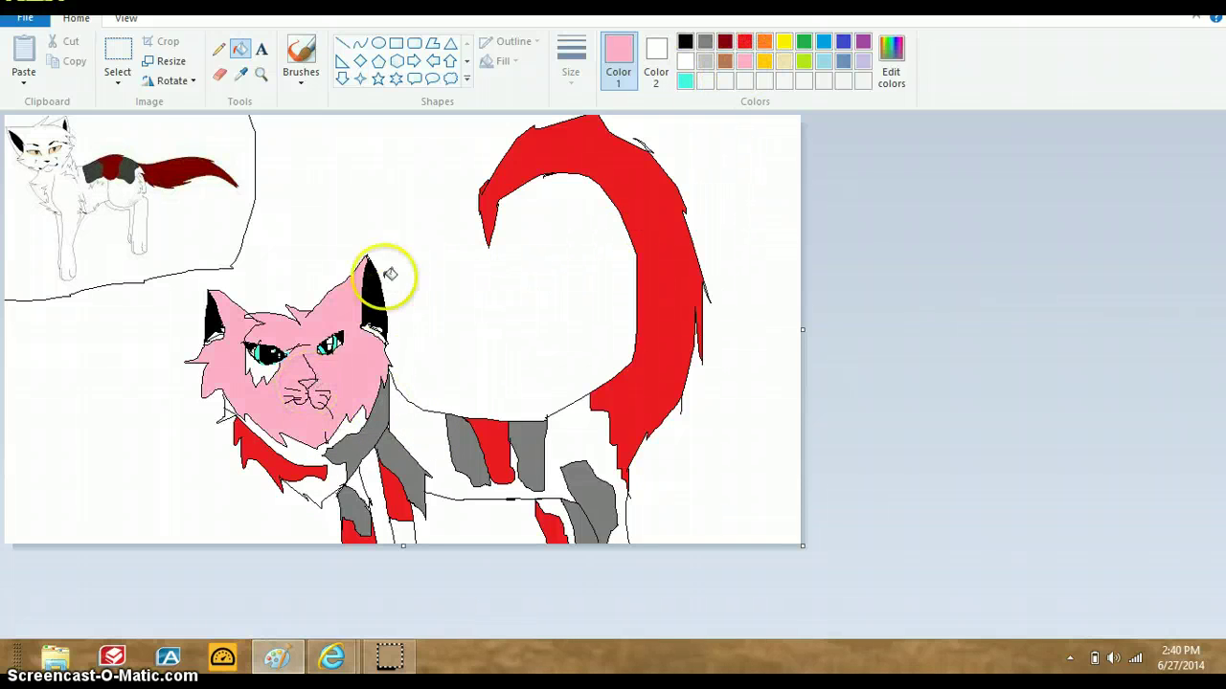
click(220, 49)
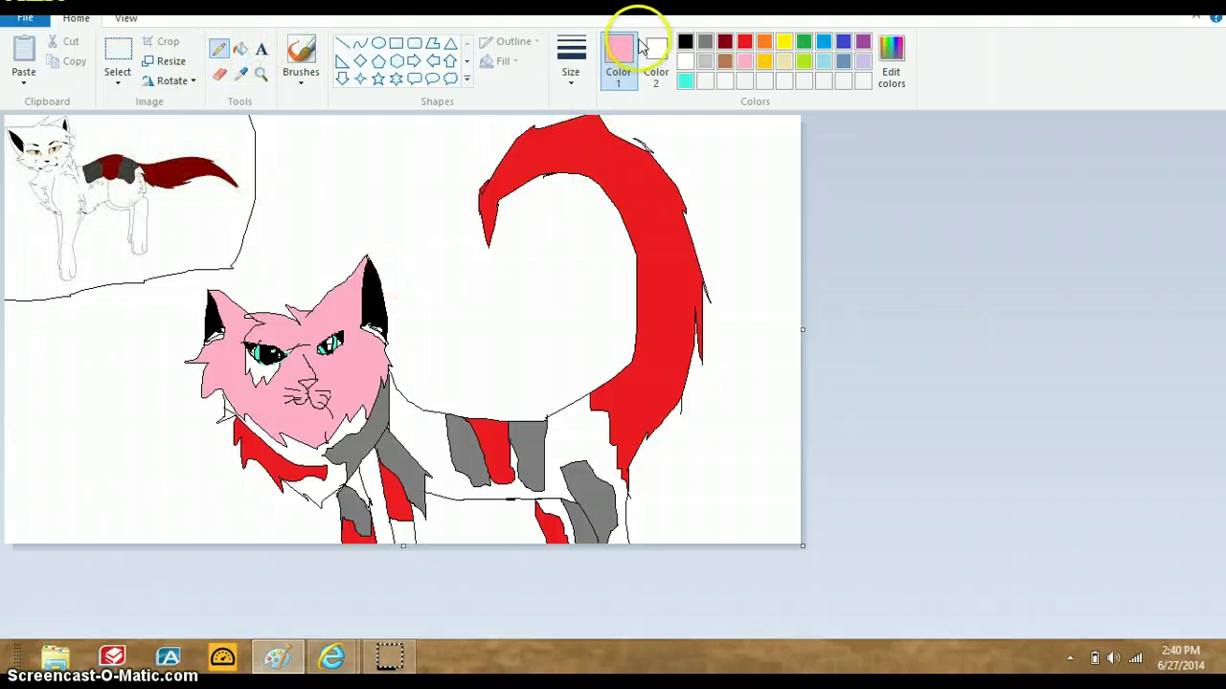
click(685, 42)
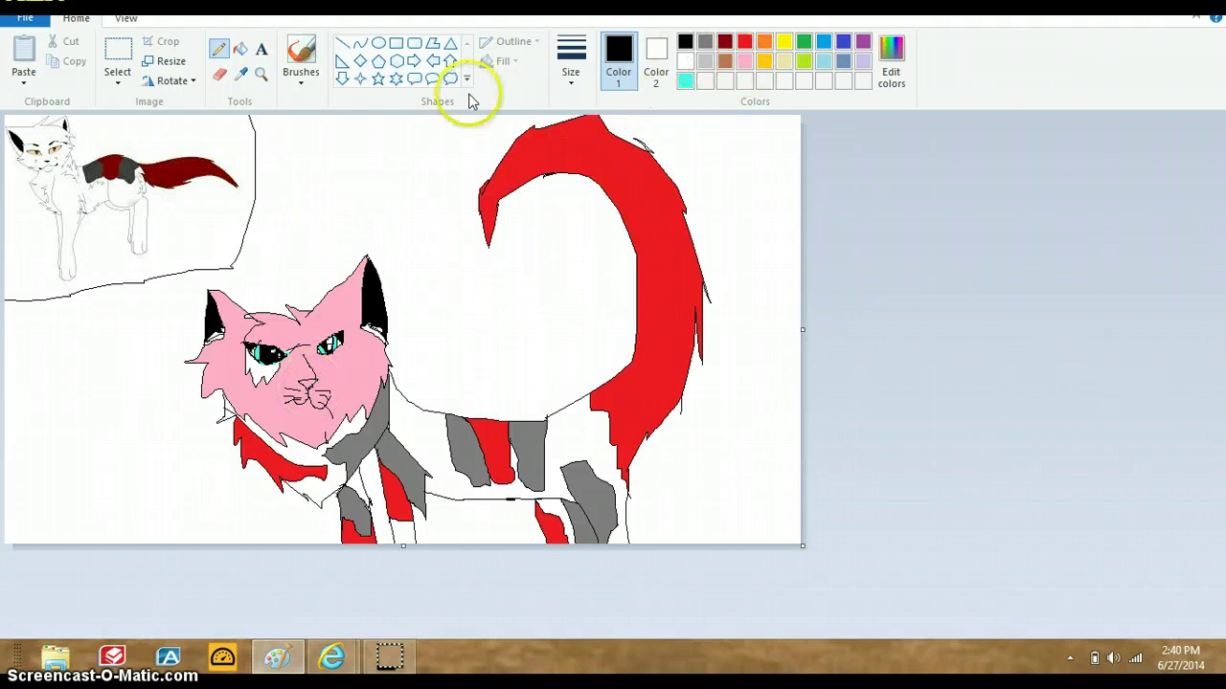
- Fill the face around the nose with white, leaving only the nose pink
click(744, 42)
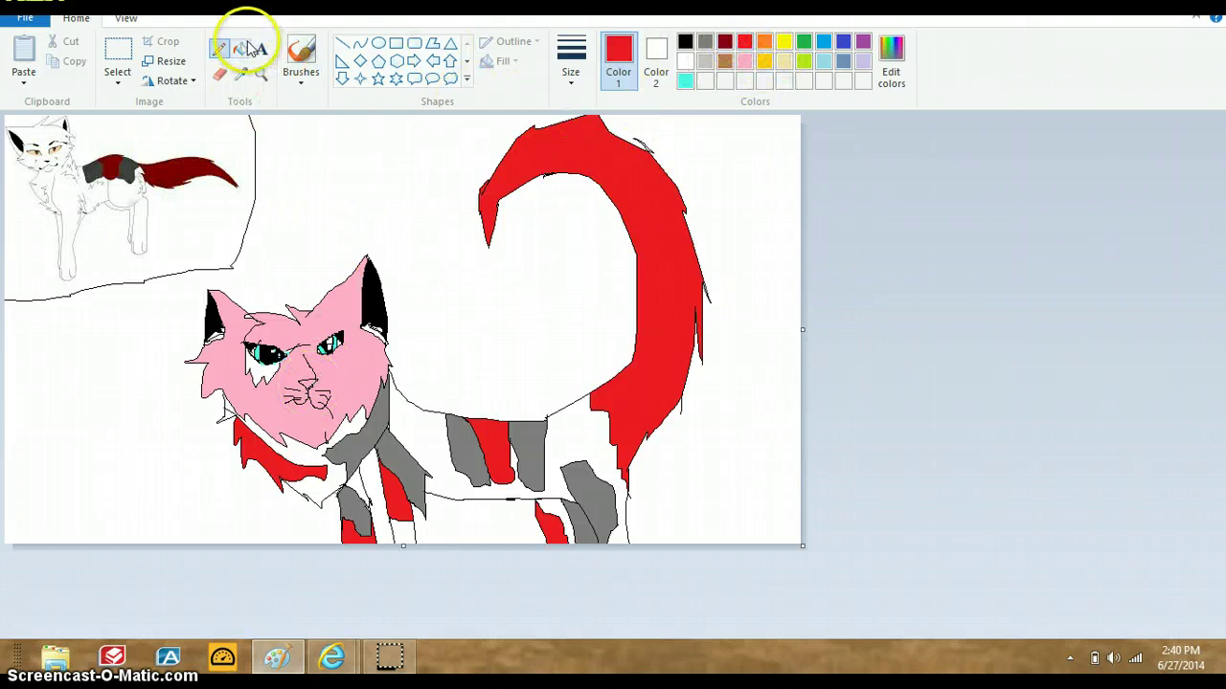
click(240, 51)
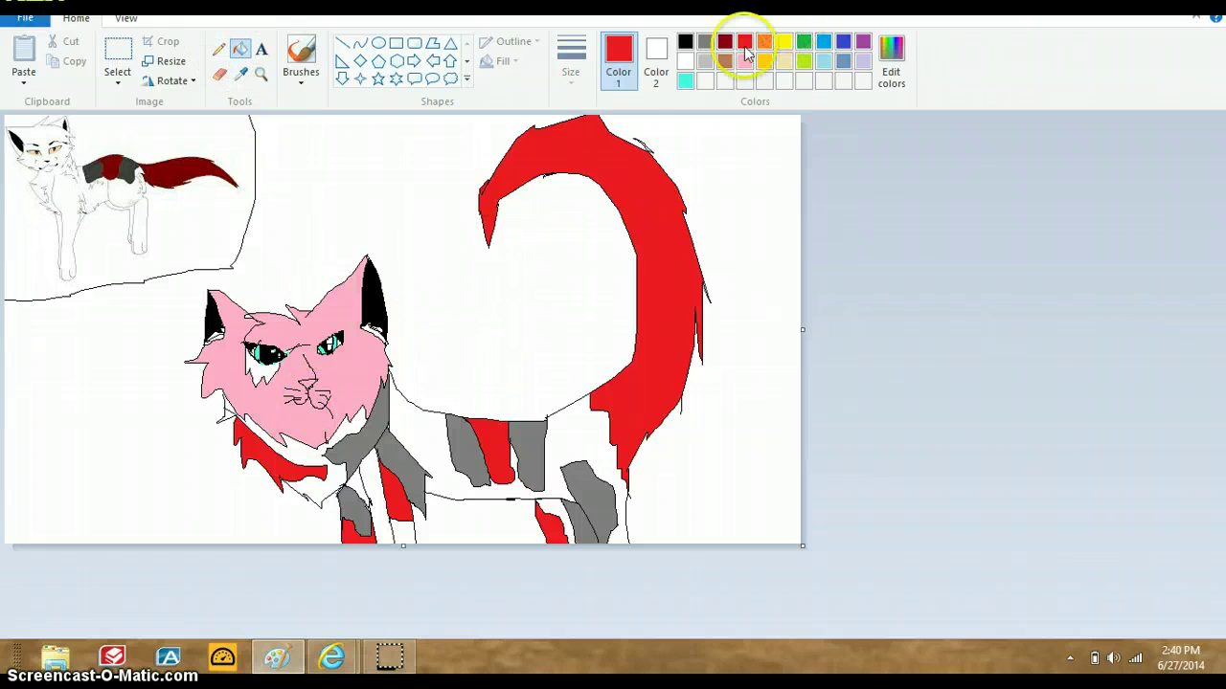
click(686, 61)
click(331, 383)
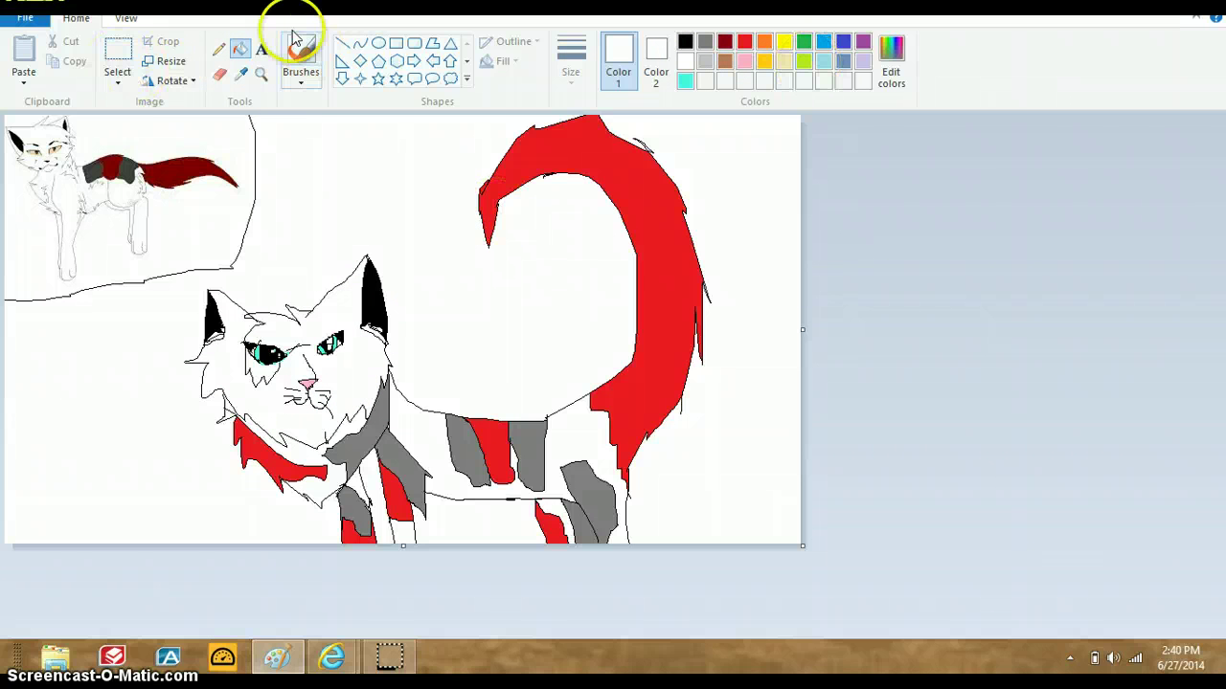
click(260, 50)
click(283, 170)
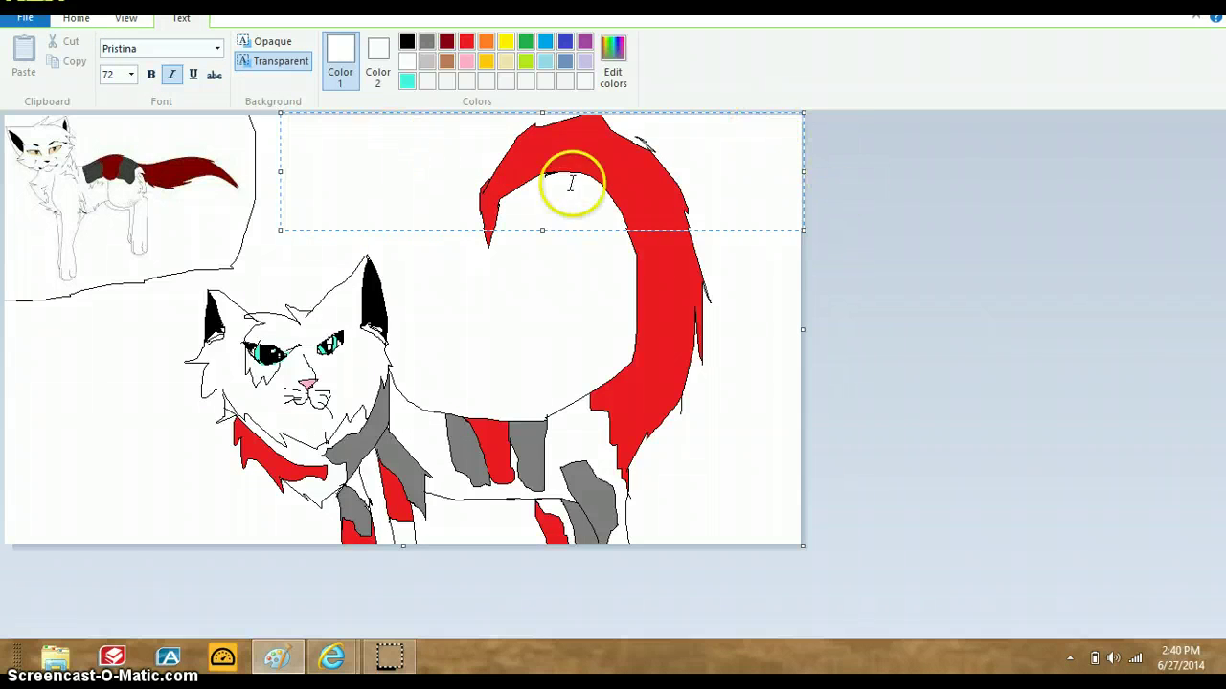
click(790, 315)
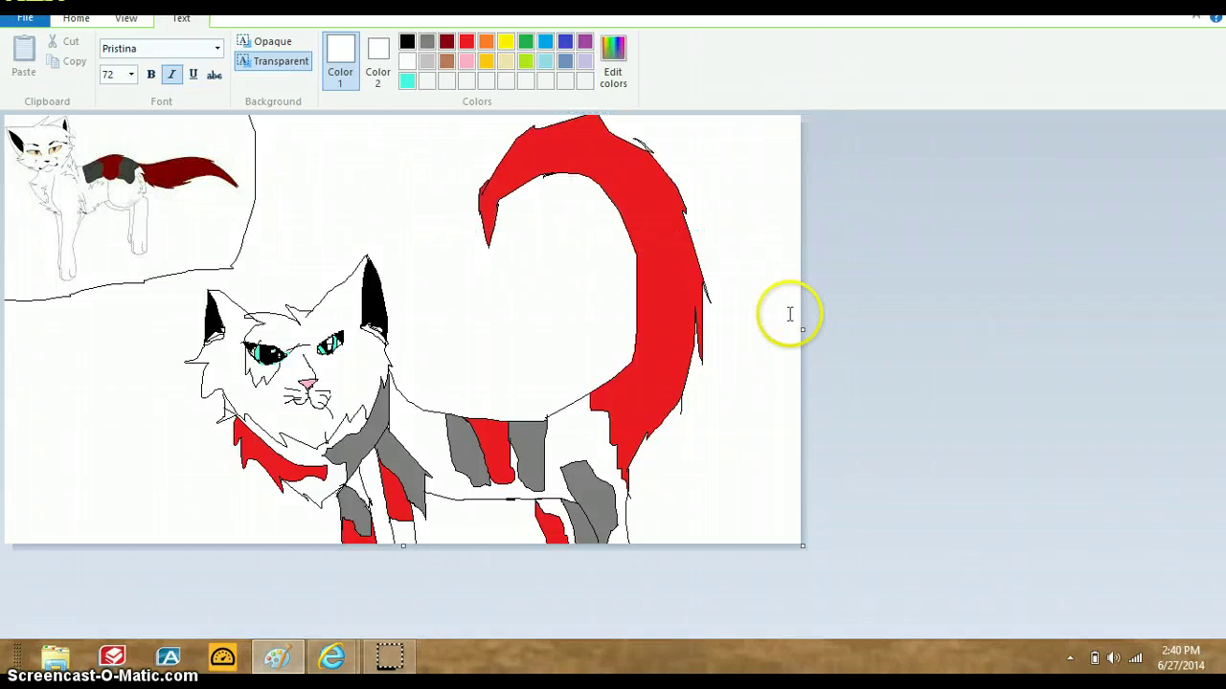